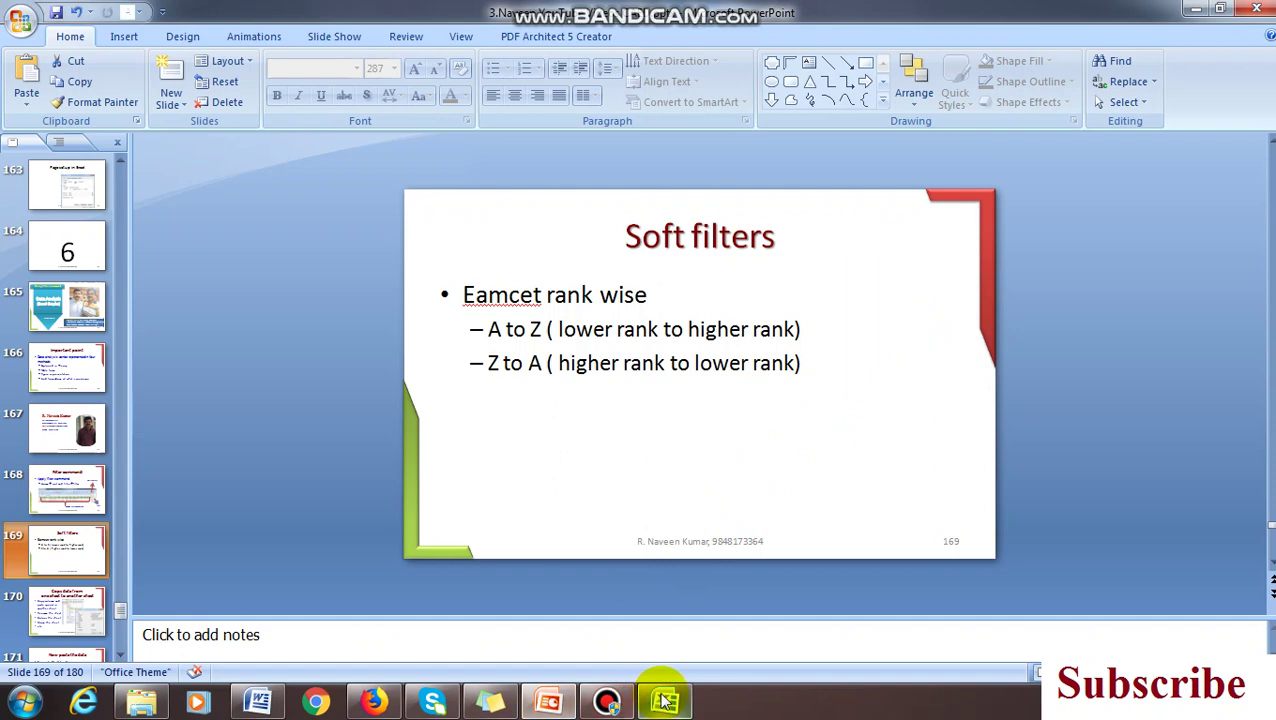
# - Switch to the Excel workbook and turn off the existing filter on header row 1
pyautogui.click(665, 700)
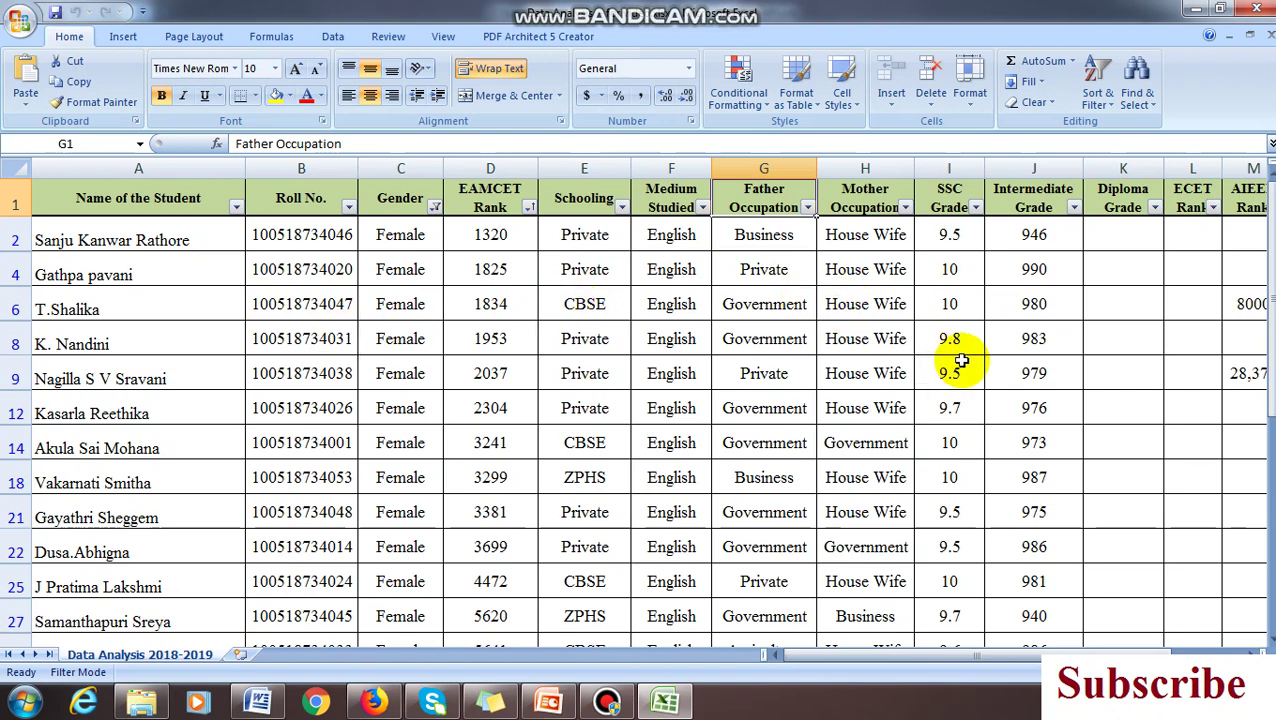
pyautogui.click(8, 195)
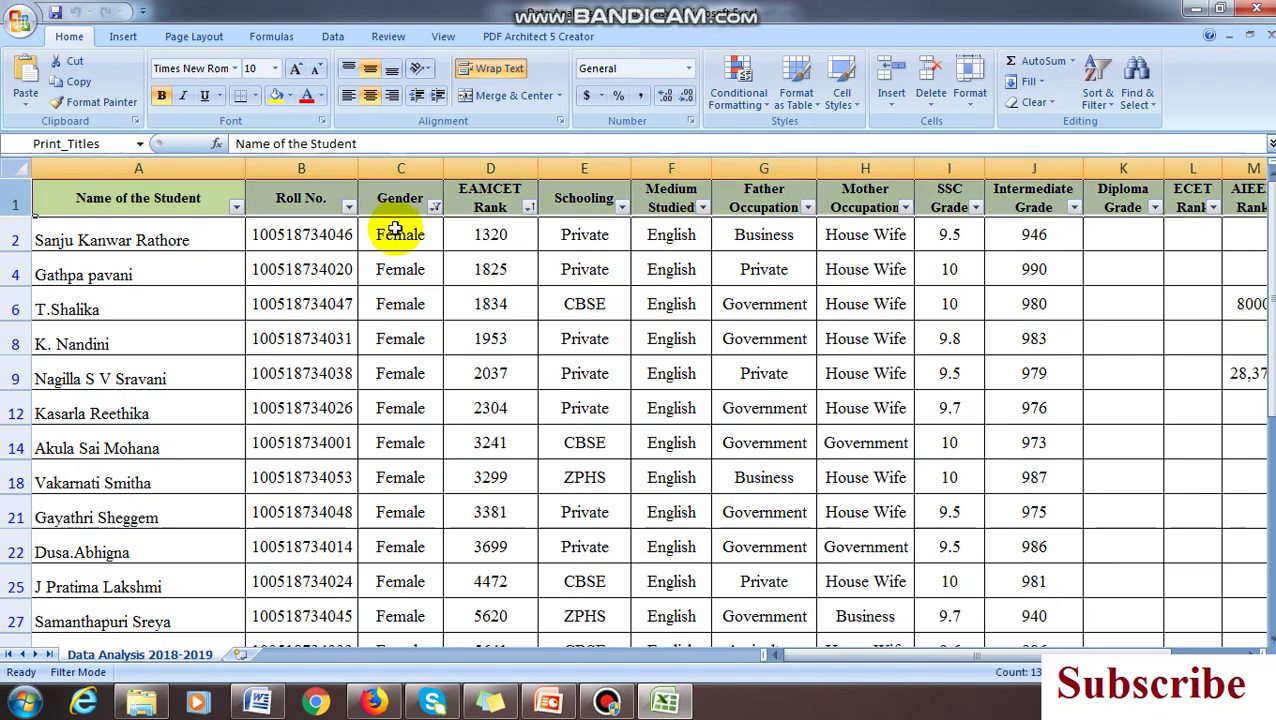
pyautogui.click(1097, 85)
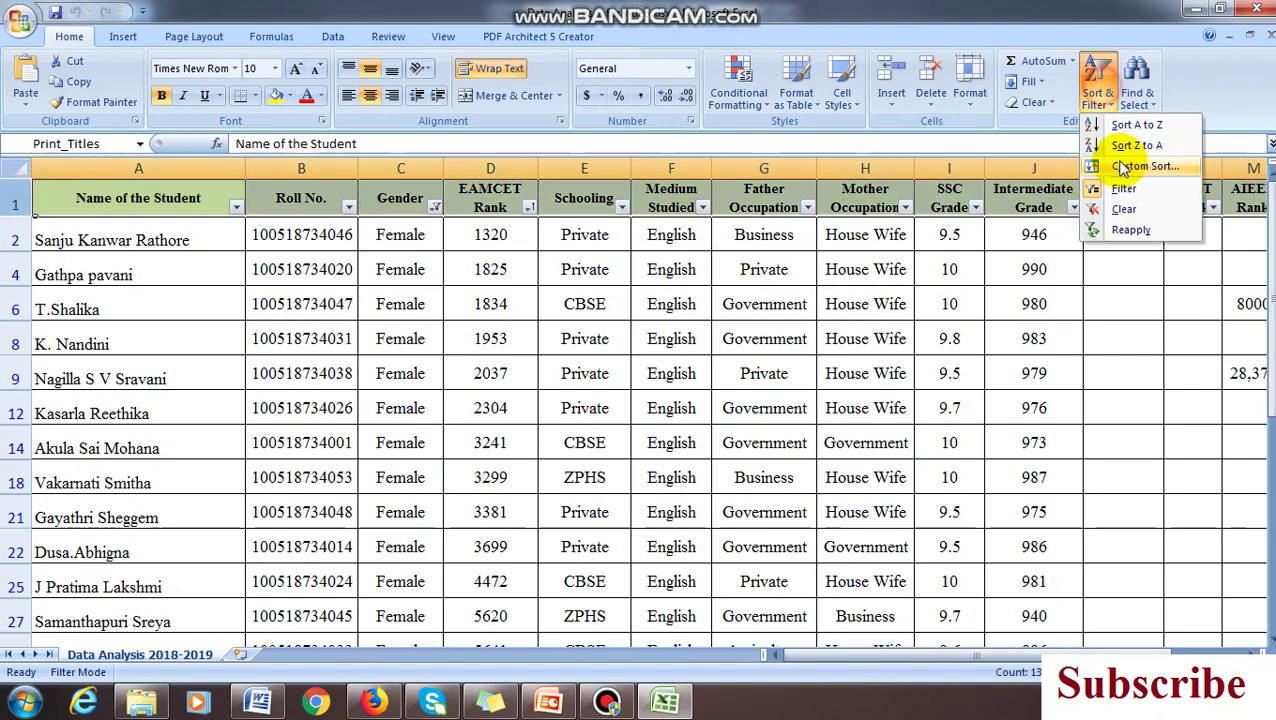
pyautogui.click(1125, 190)
pyautogui.click(995, 366)
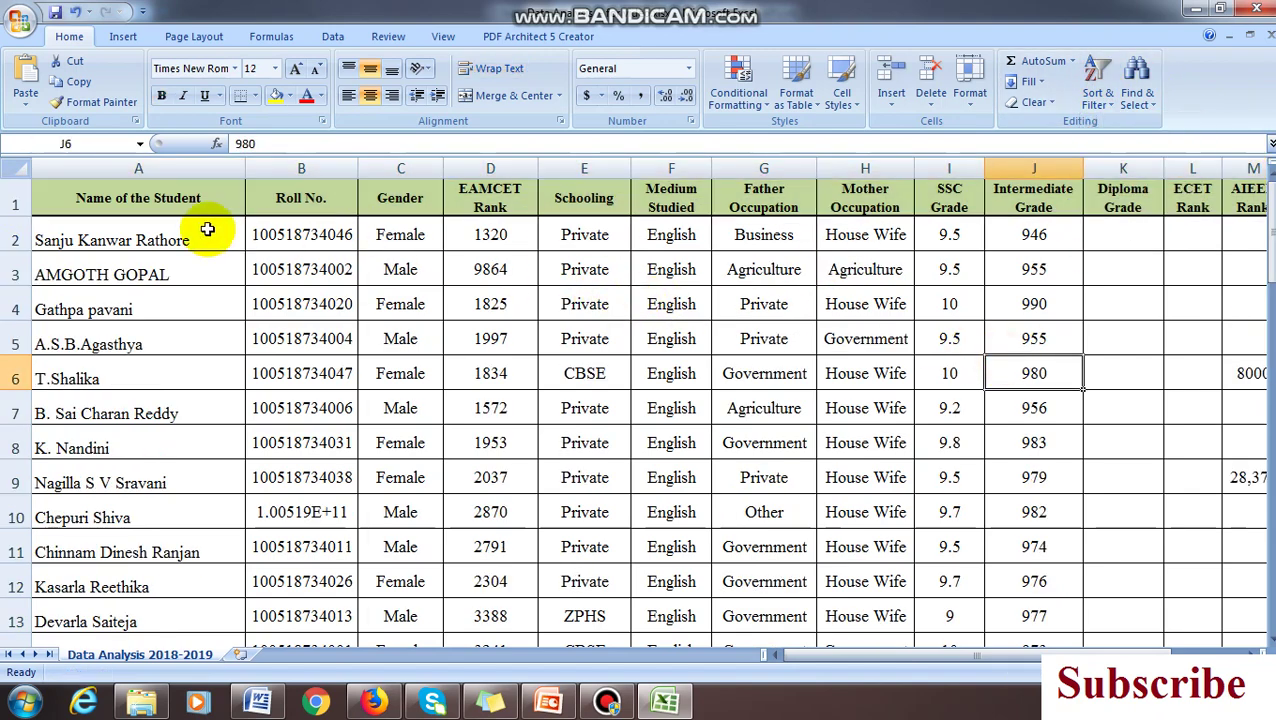
# - Turn on filtering for header row 1 and fit the Roll No. column's width to its contents
pyautogui.click(14, 200)
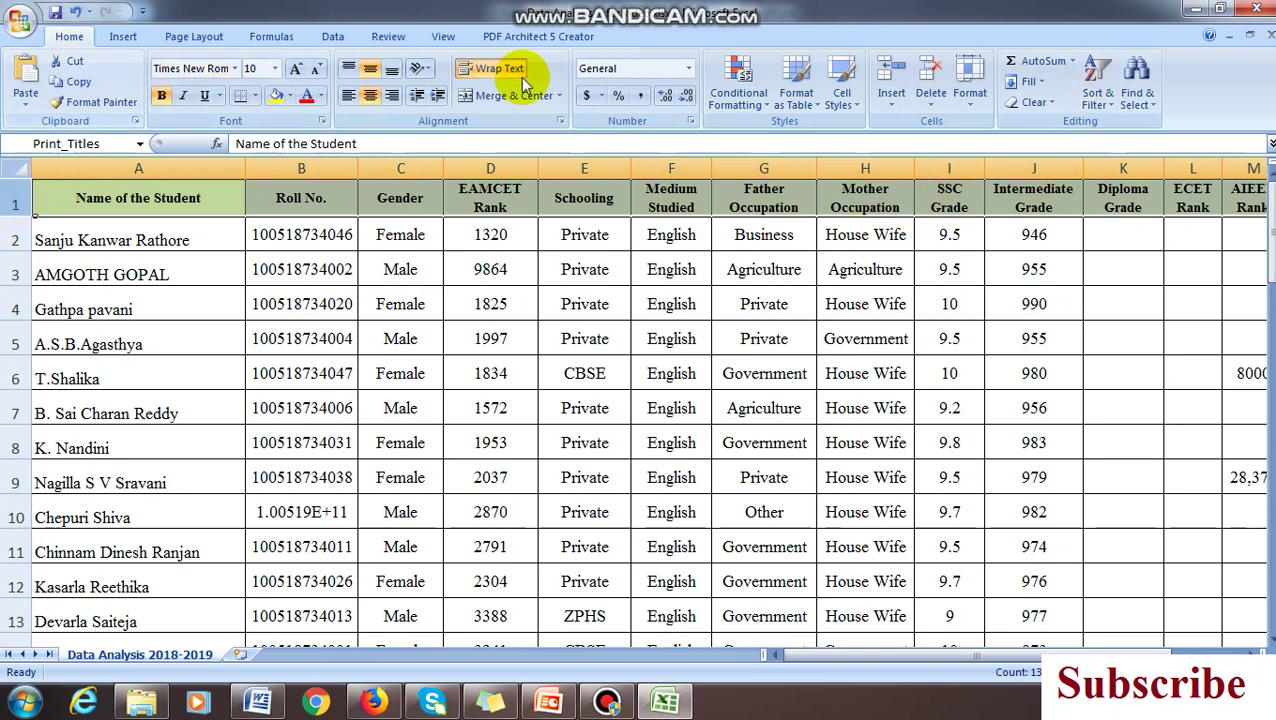
pyautogui.click(1097, 80)
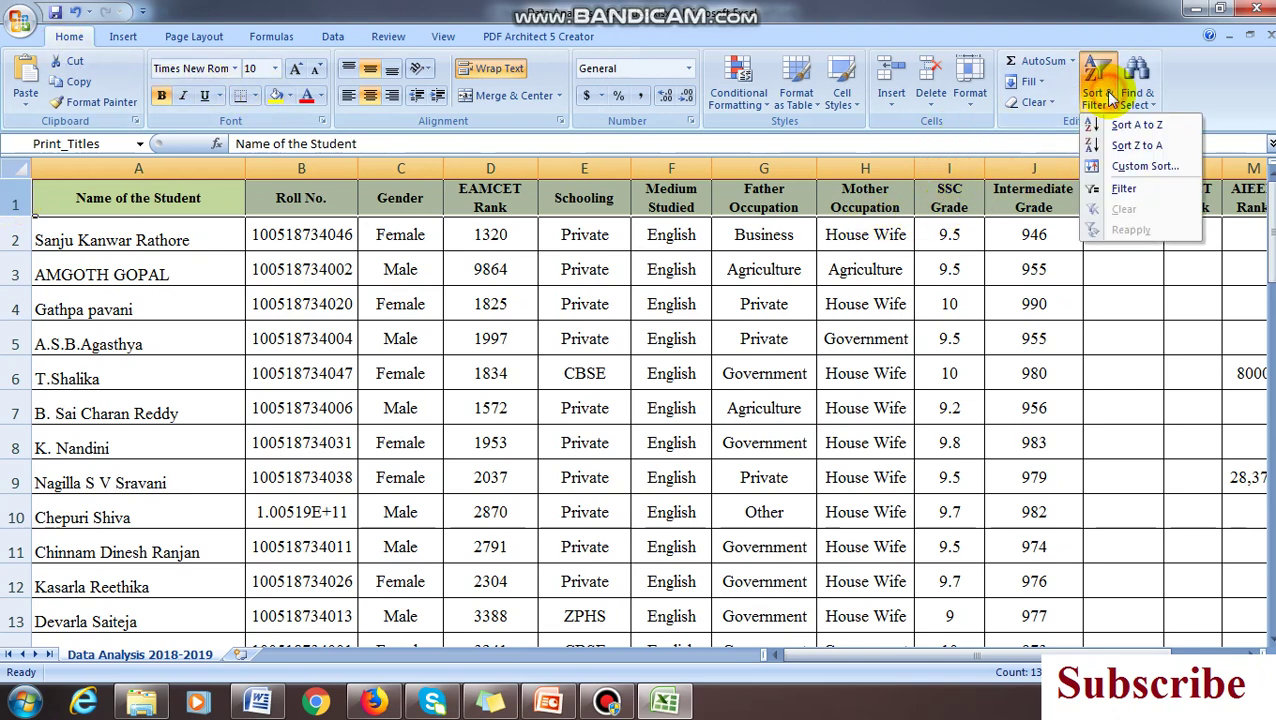
pyautogui.click(1123, 188)
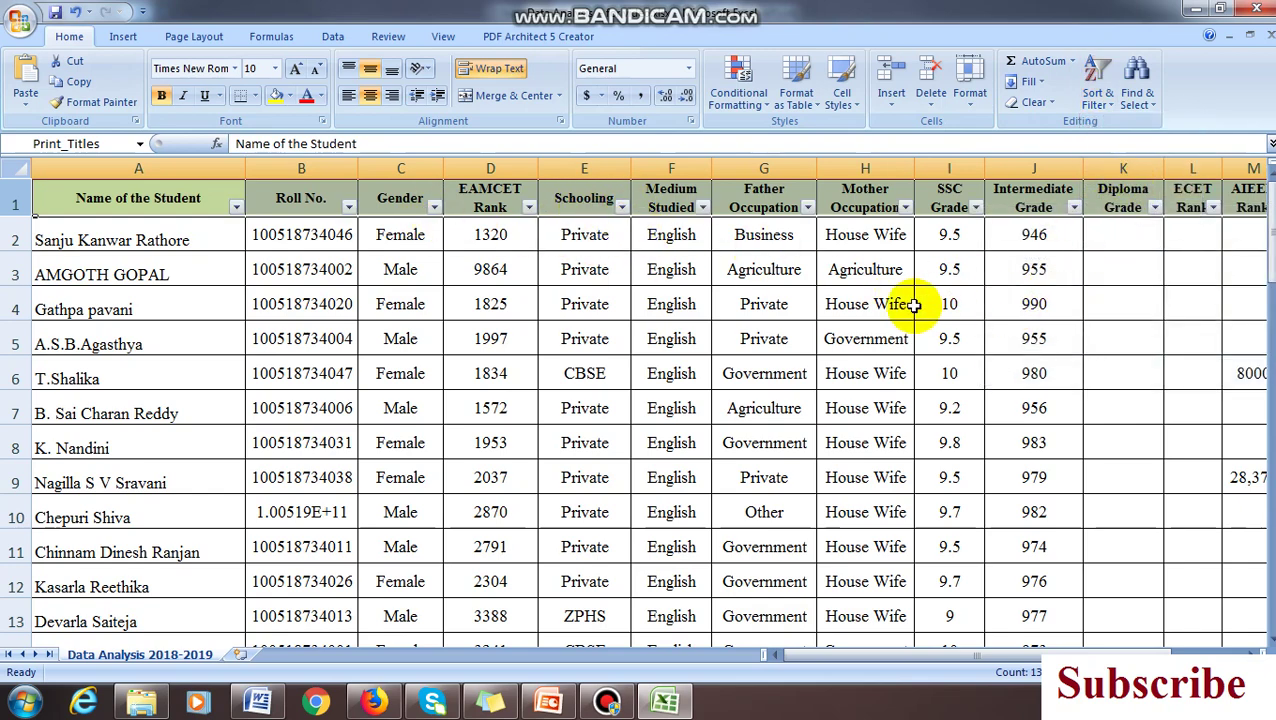
pyautogui.scroll(5, 399, 497)
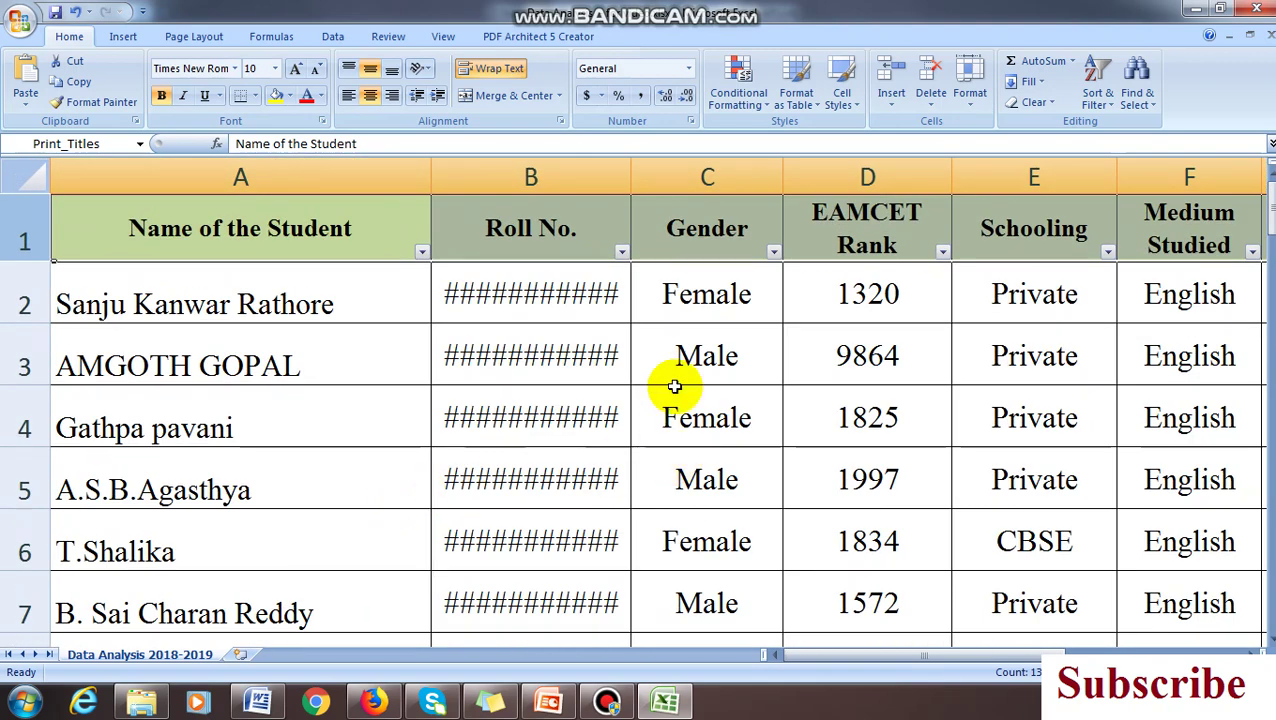
pyautogui.doubleClick(630, 165)
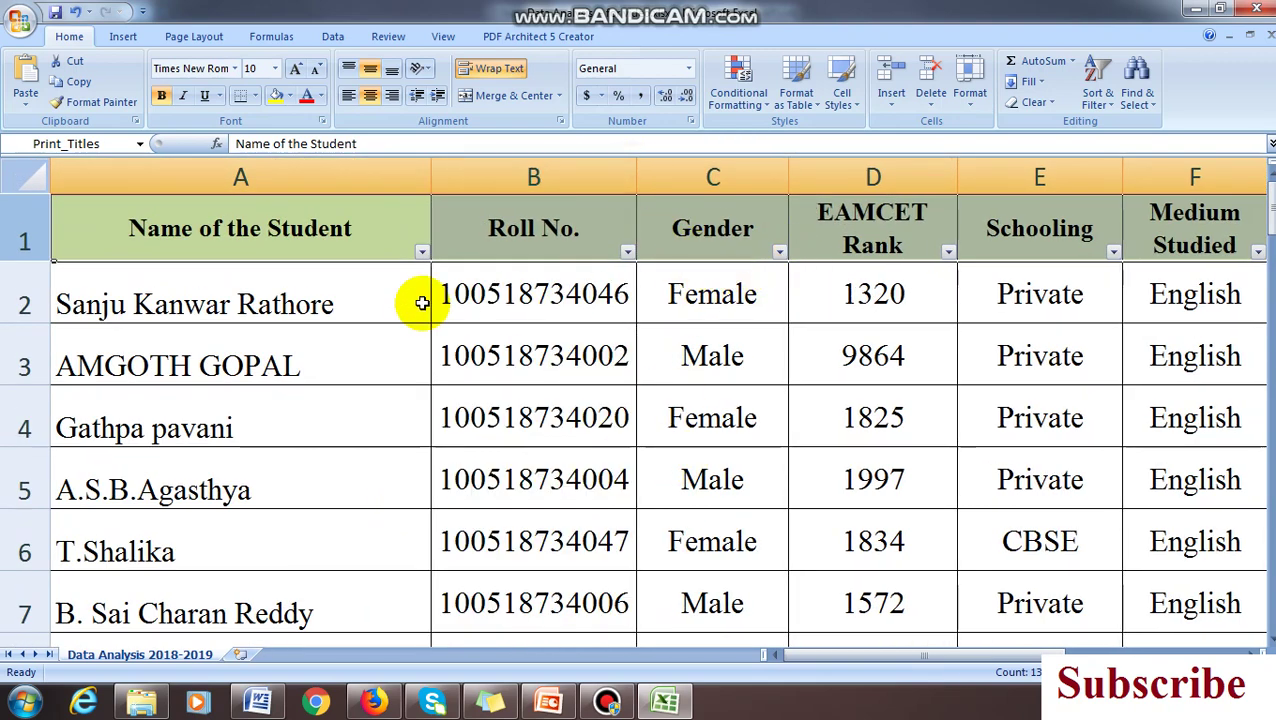
# - Examine the filter and sort options of the student name, Roll No., Gender, EAMCET Rank and Schooling columns
pyautogui.click(422, 251)
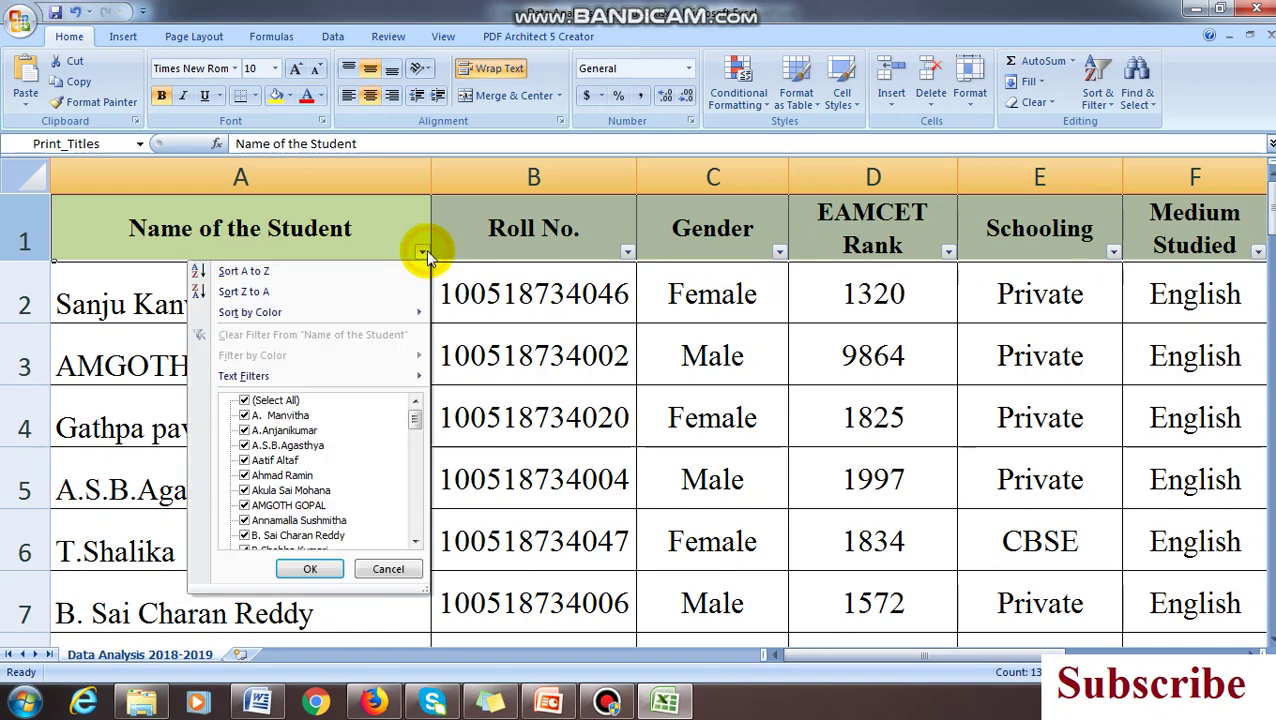
pyautogui.click(627, 251)
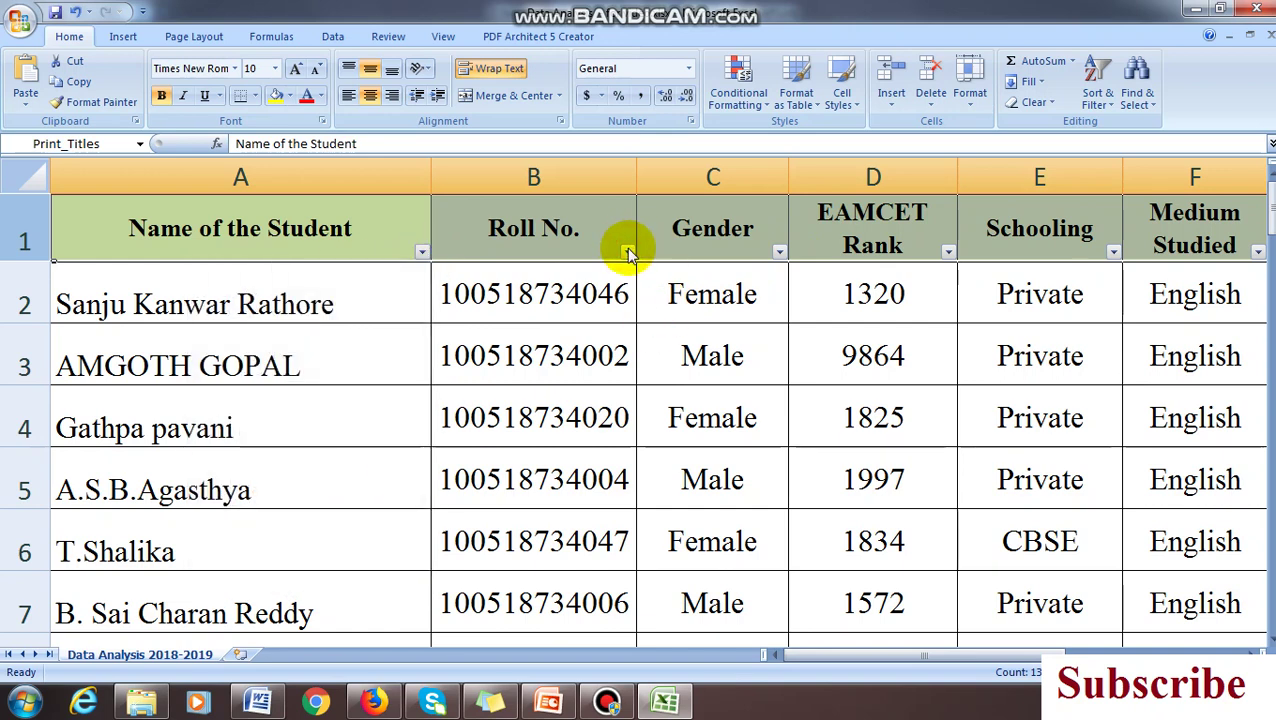
pyautogui.click(627, 251)
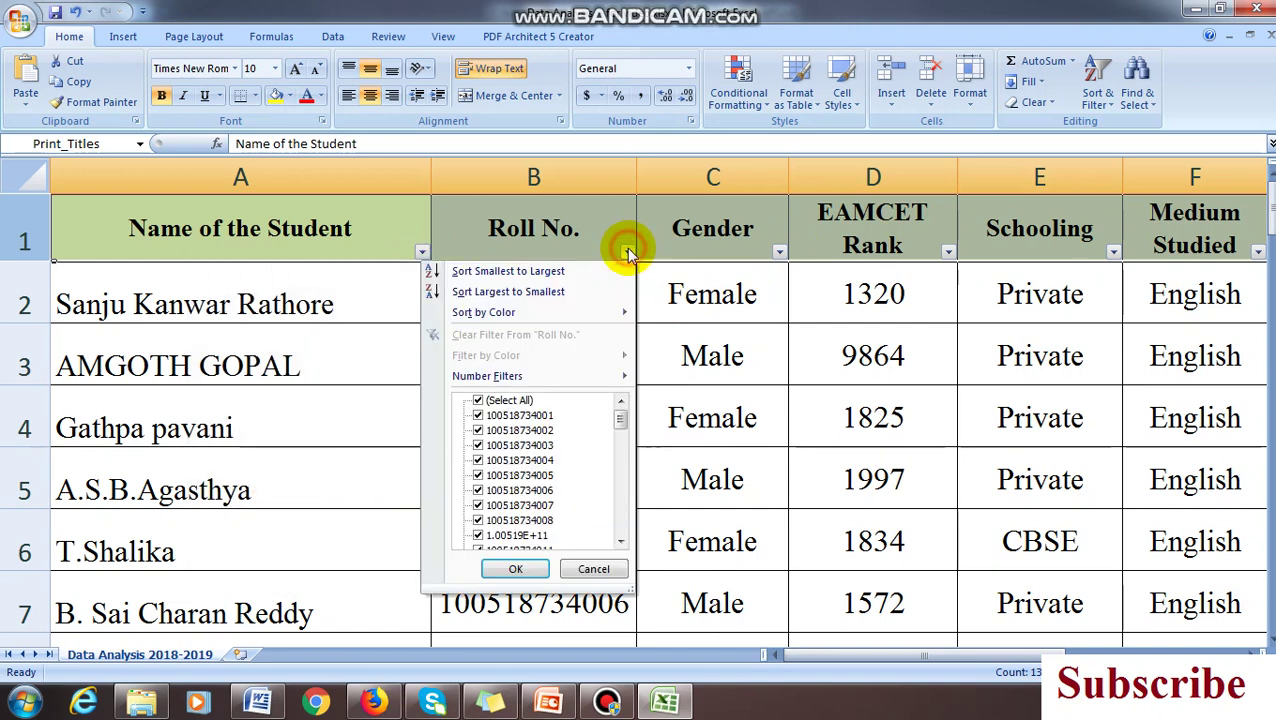
pyautogui.click(776, 251)
pyautogui.click(779, 251)
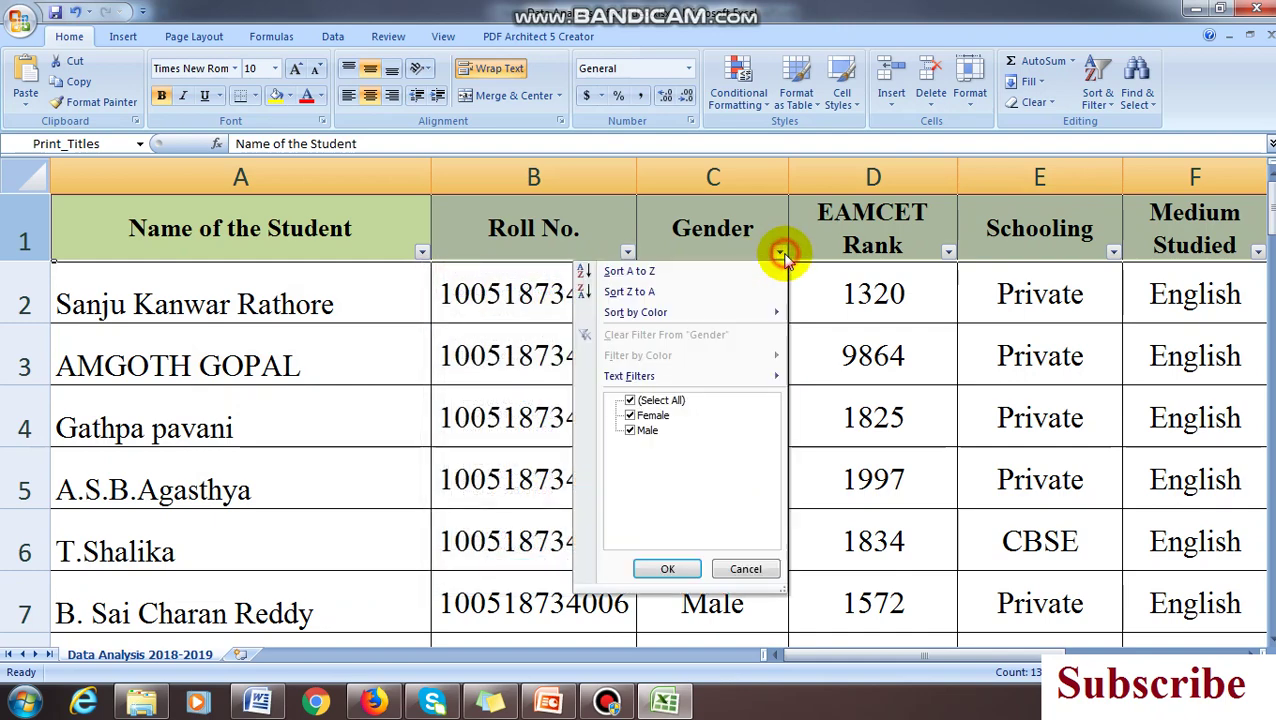
pyautogui.click(948, 251)
pyautogui.click(948, 251)
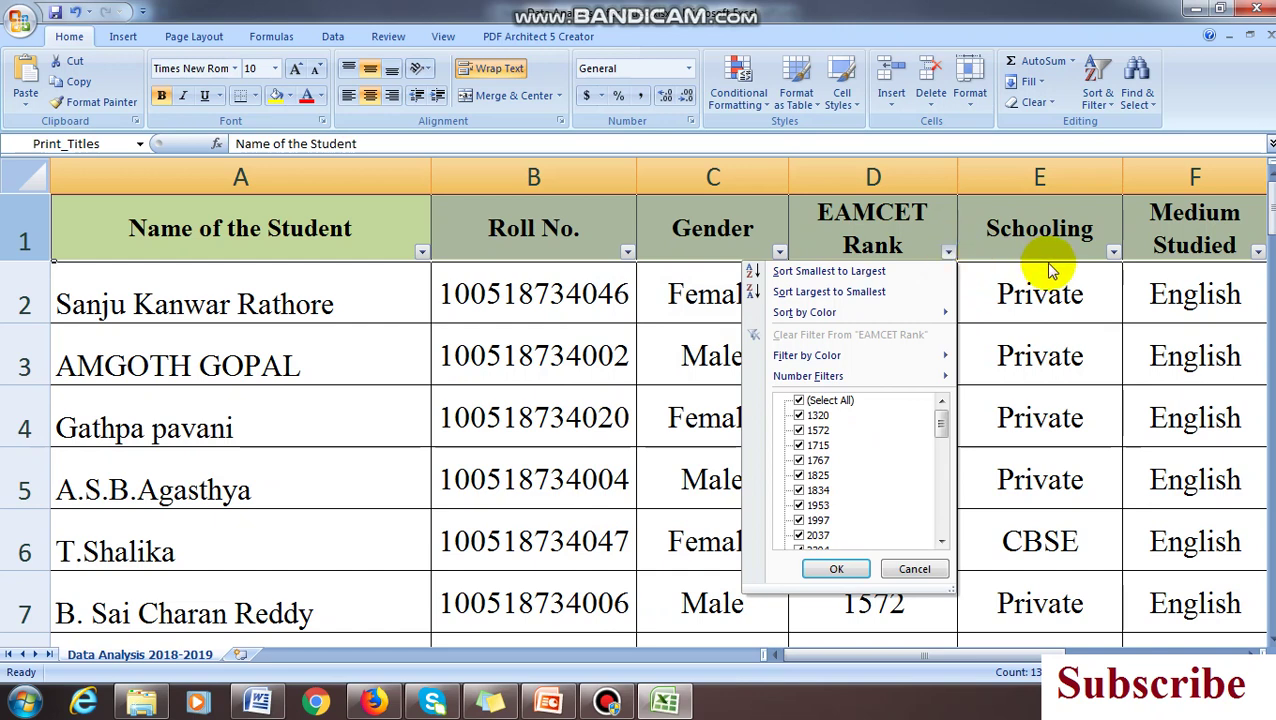
pyautogui.click(1114, 252)
pyautogui.click(1114, 252)
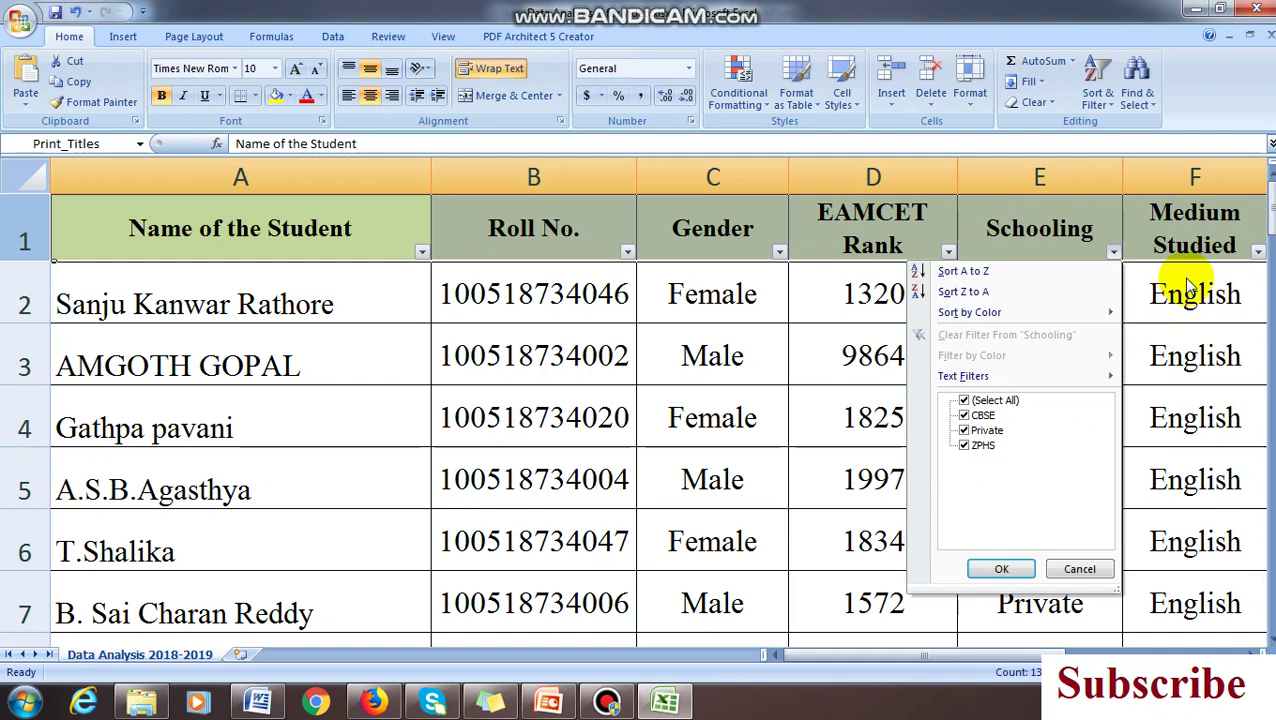
# - Examine the filter options for Father Occupation and Mother Occupation and look over the remaining columns through AIEEE Rank
pyautogui.click(1017, 638)
pyautogui.moveTo(1003, 656); pyautogui.dragTo(1010, 658)
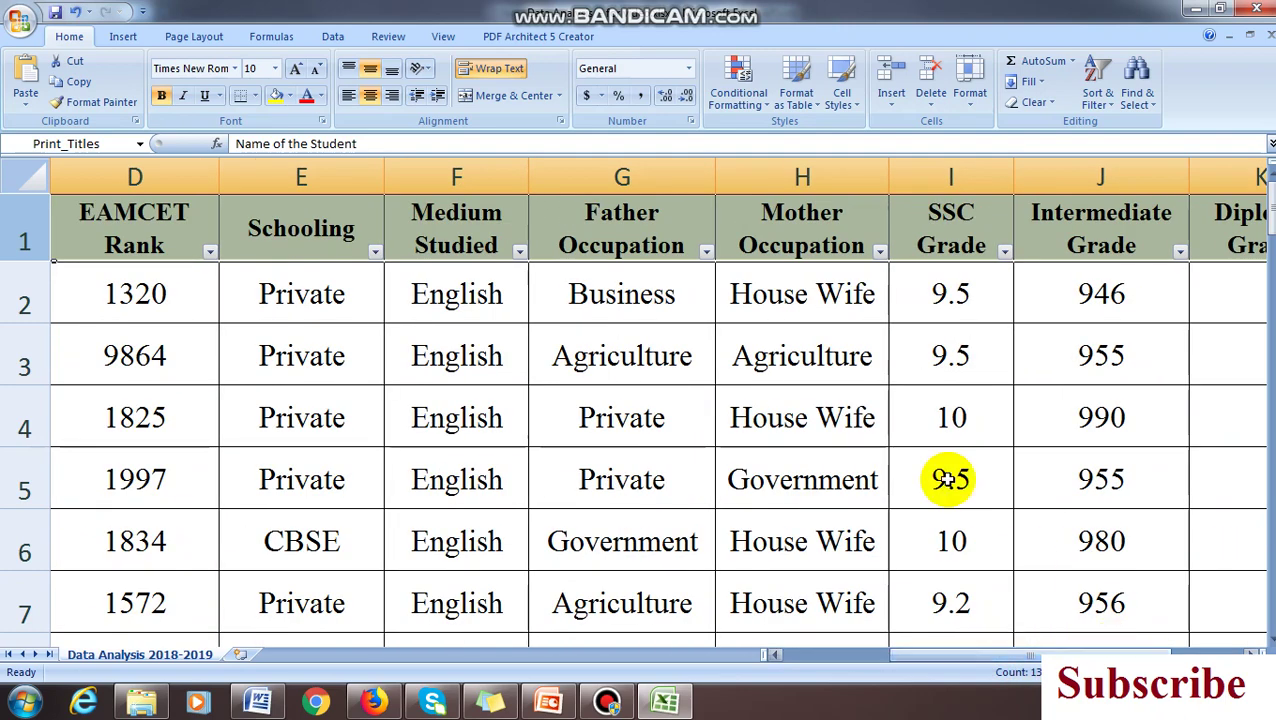
pyautogui.click(706, 251)
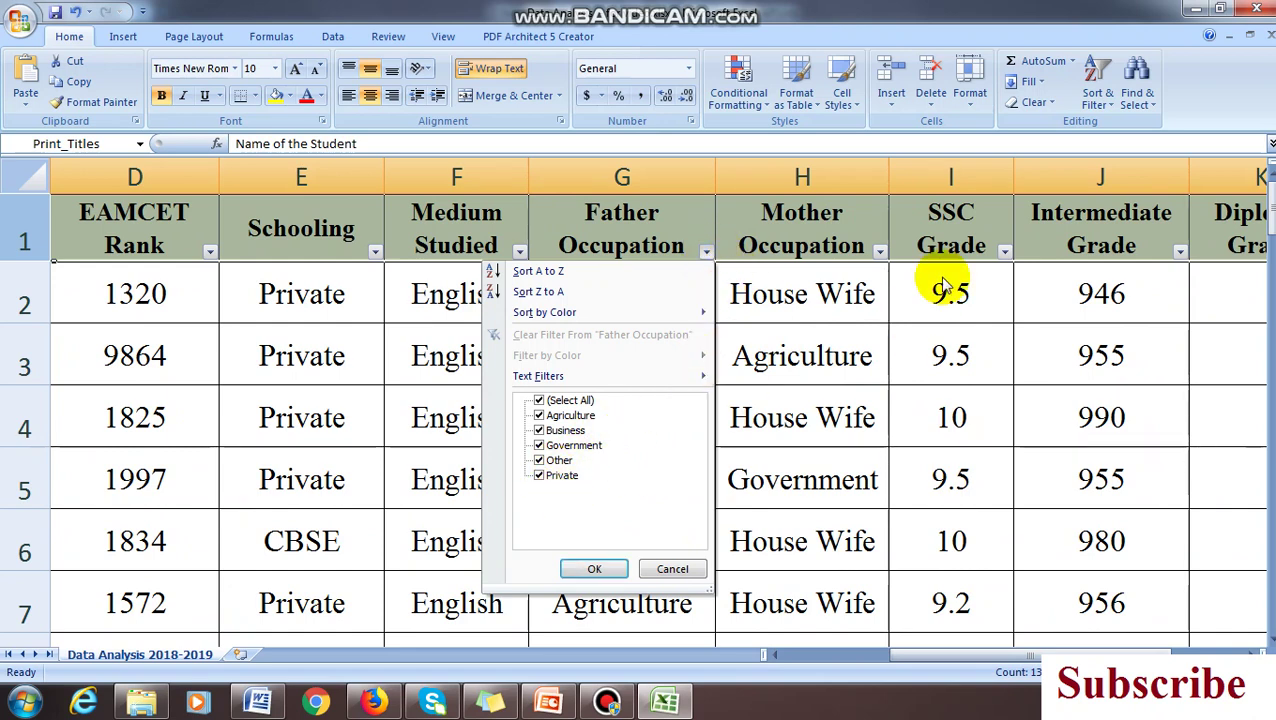
pyautogui.click(880, 252)
pyautogui.click(880, 252)
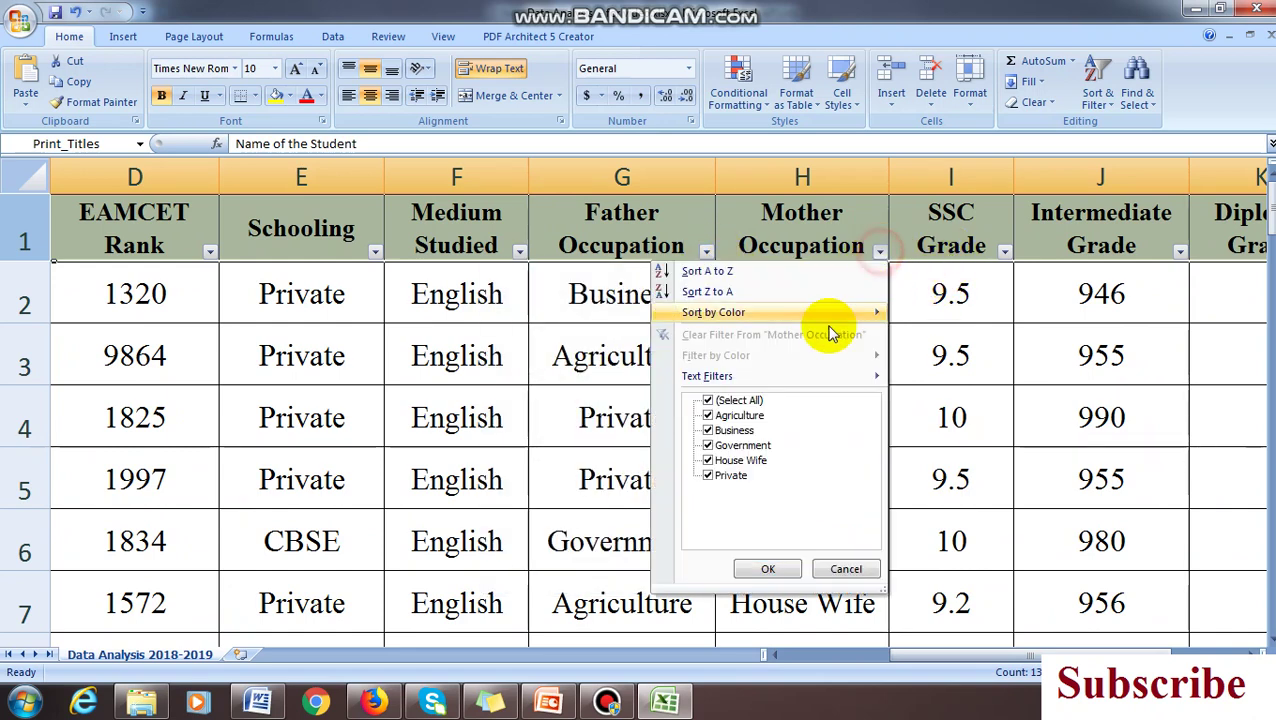
pyautogui.click(1003, 254)
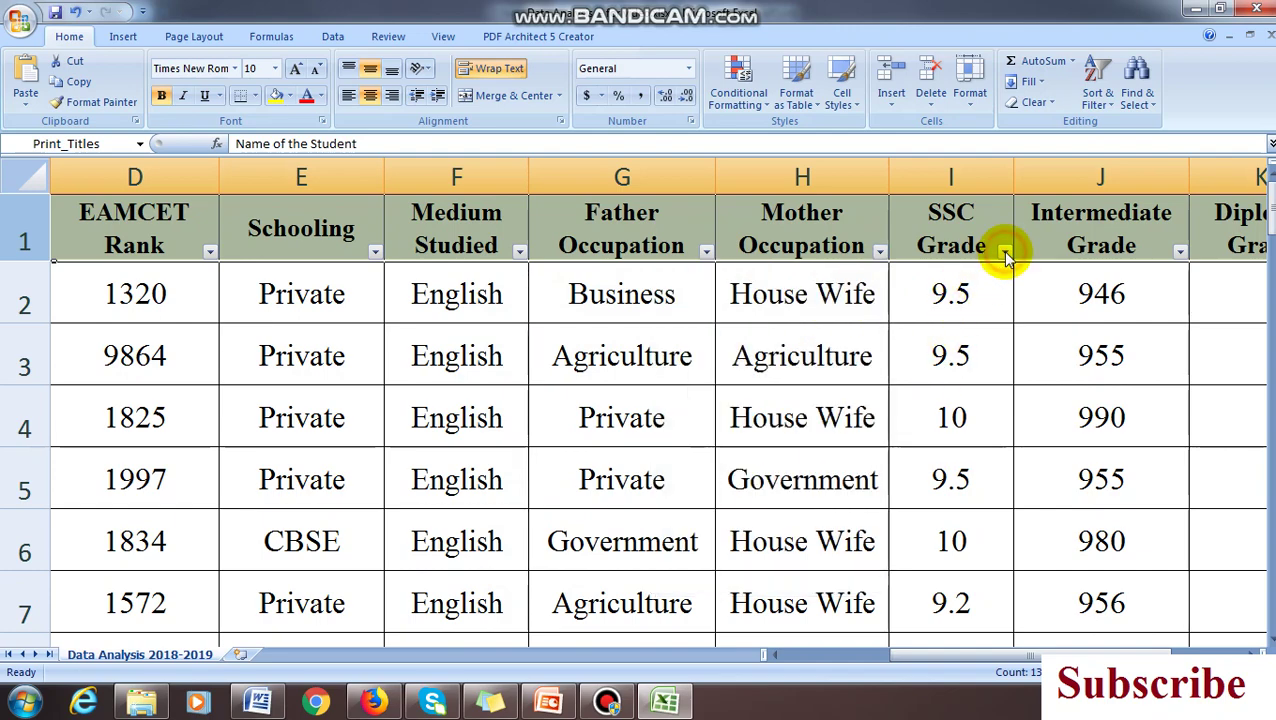
pyautogui.moveTo(983, 656); pyautogui.dragTo(1003, 656)
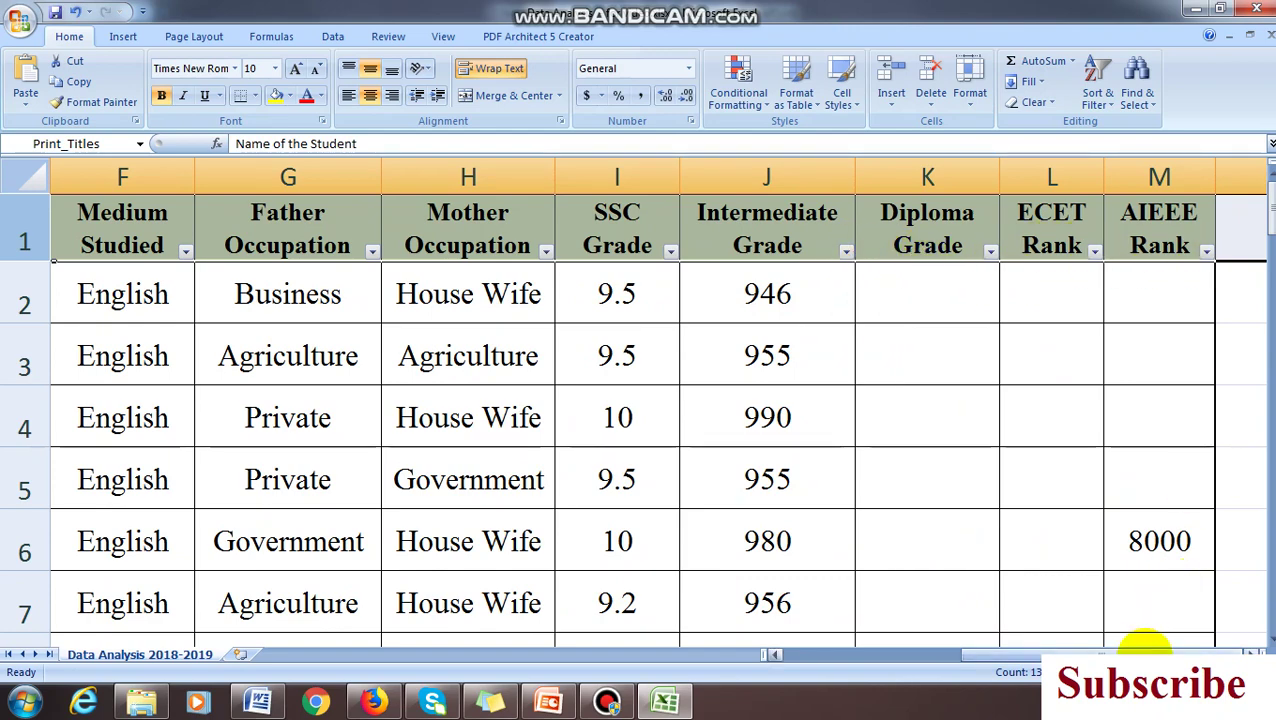
pyautogui.moveTo(1139, 655); pyautogui.dragTo(750, 656)
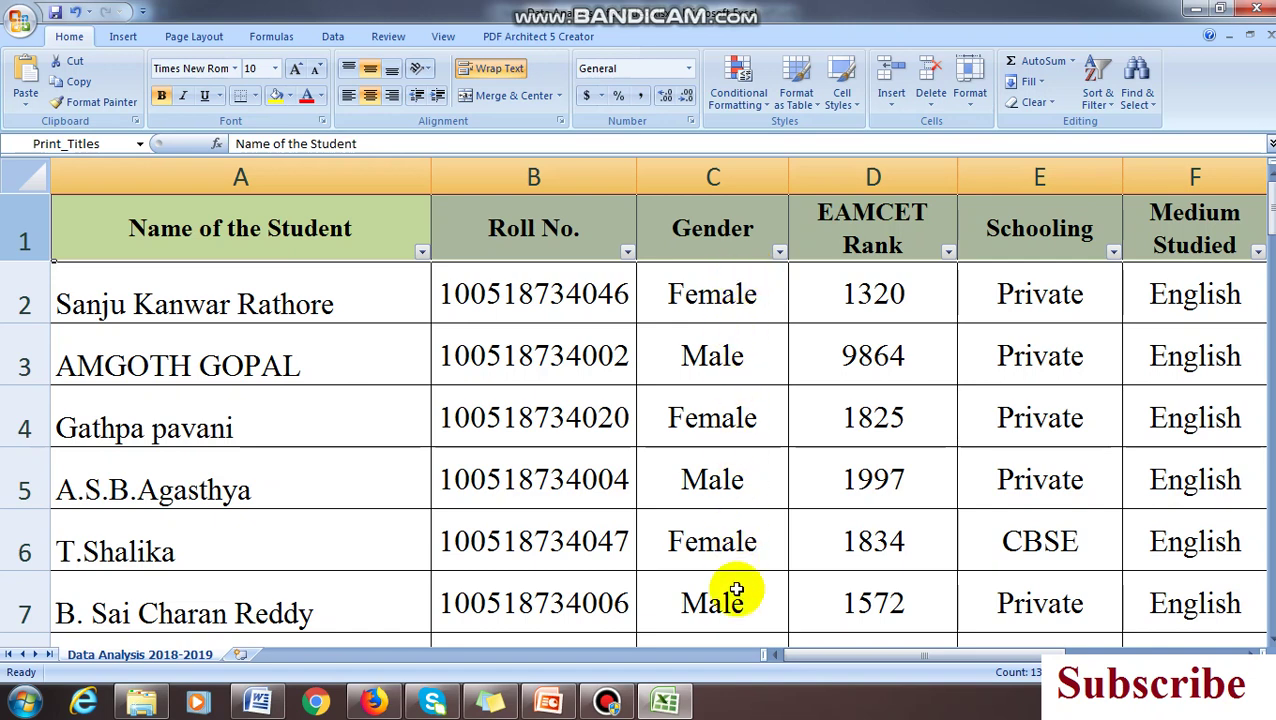
# - Sort the student table by EAMCET Rank from smallest to largest
pyautogui.click(948, 252)
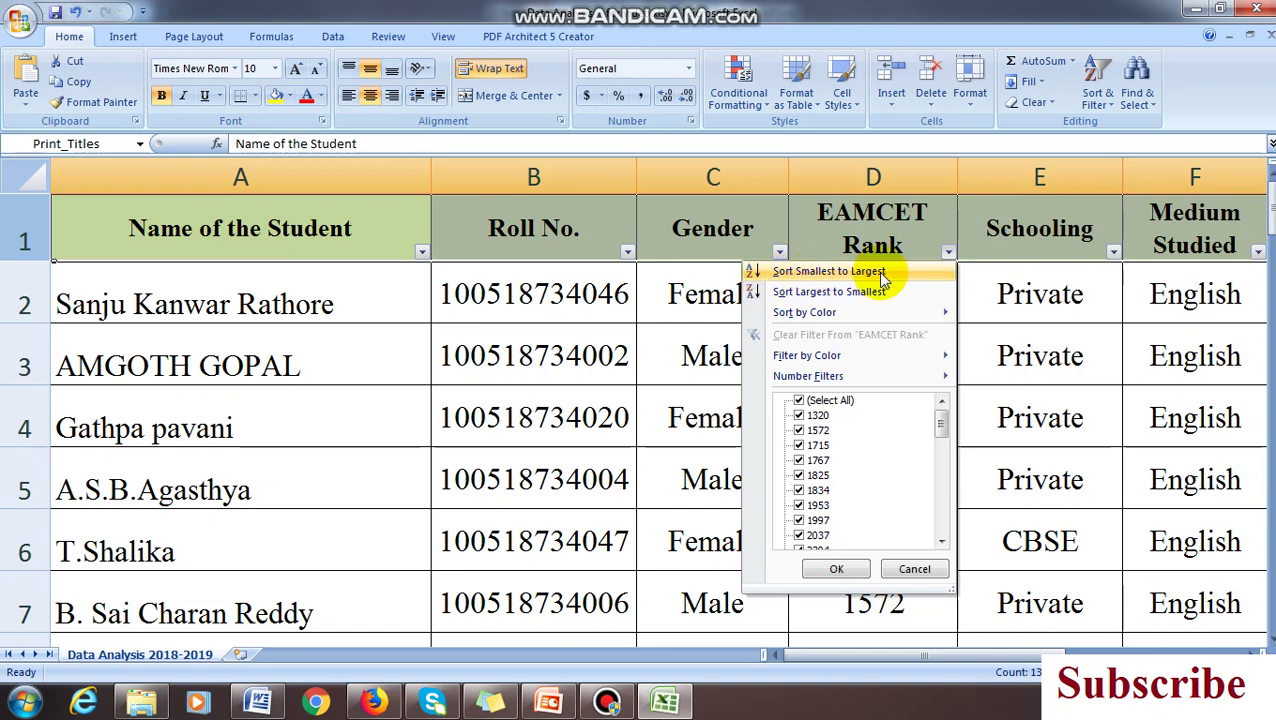
pyautogui.click(988, 276)
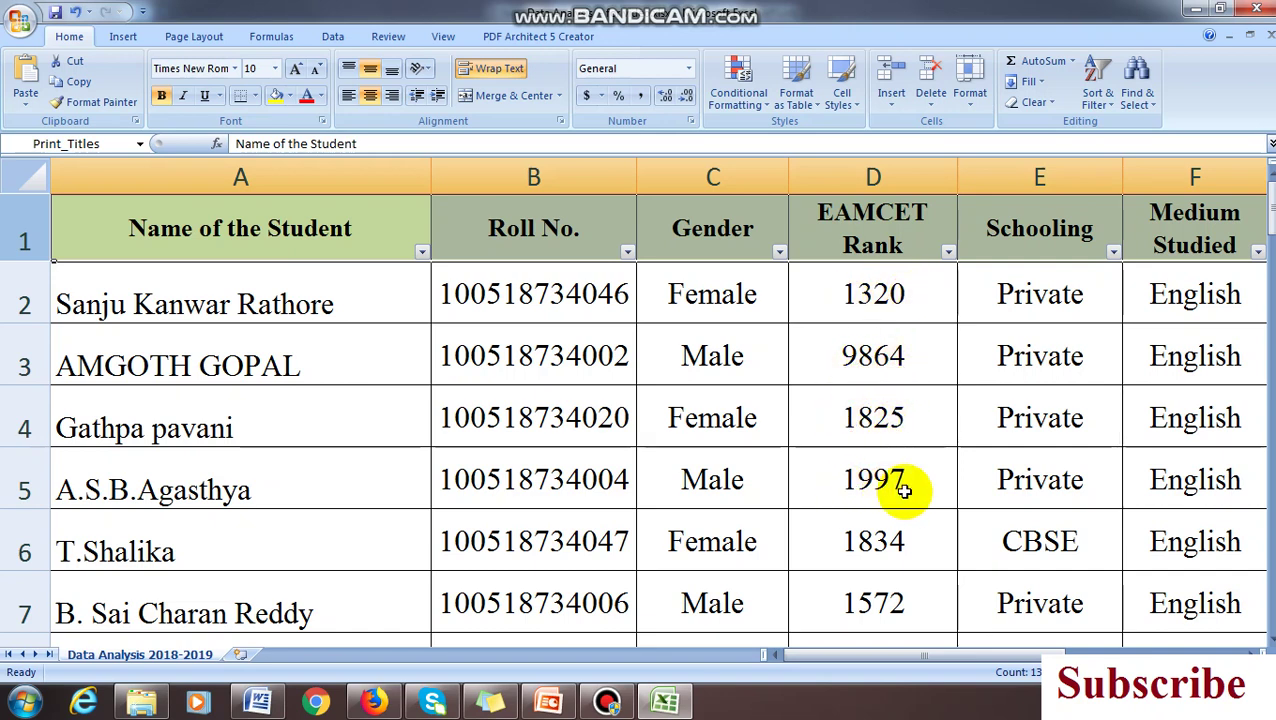
pyautogui.click(949, 251)
pyautogui.click(883, 270)
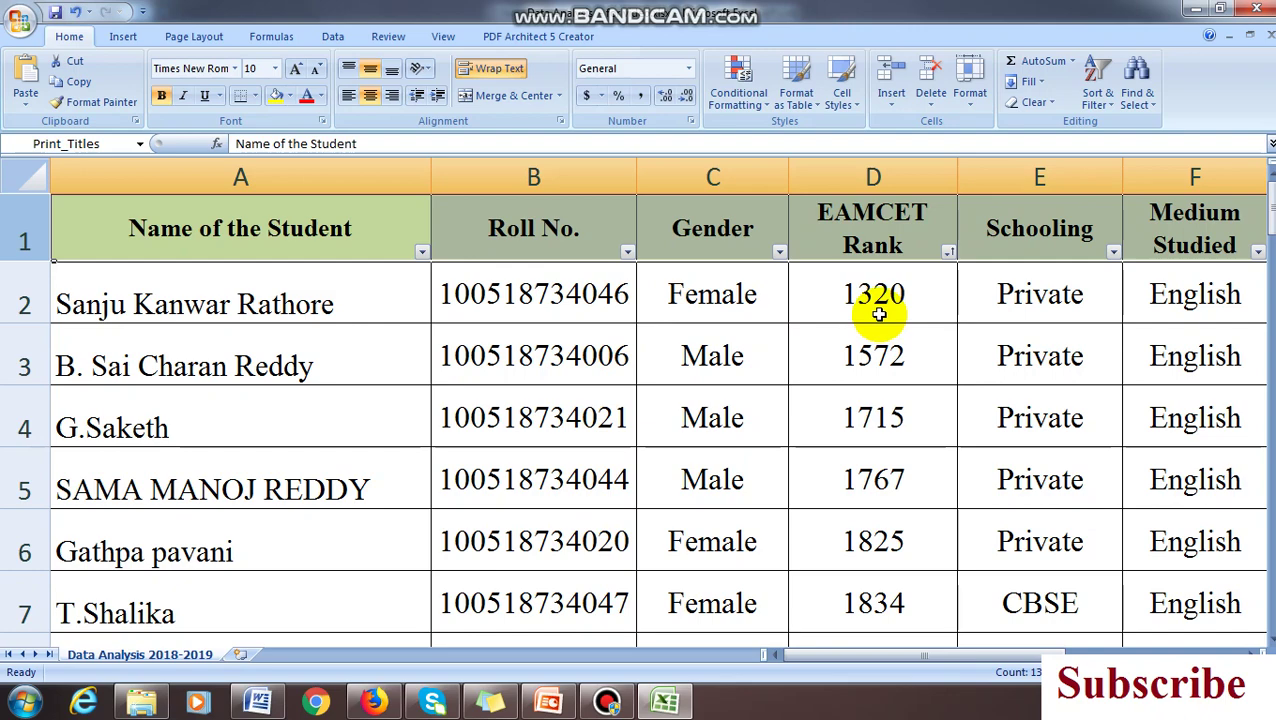
pyautogui.keyDown('ctrl'); pyautogui.scroll(-1, 788, 358); pyautogui.keyUp('ctrl')
pyautogui.keyDown('ctrl'); pyautogui.scroll(-1, 778, 348); pyautogui.keyUp('ctrl')
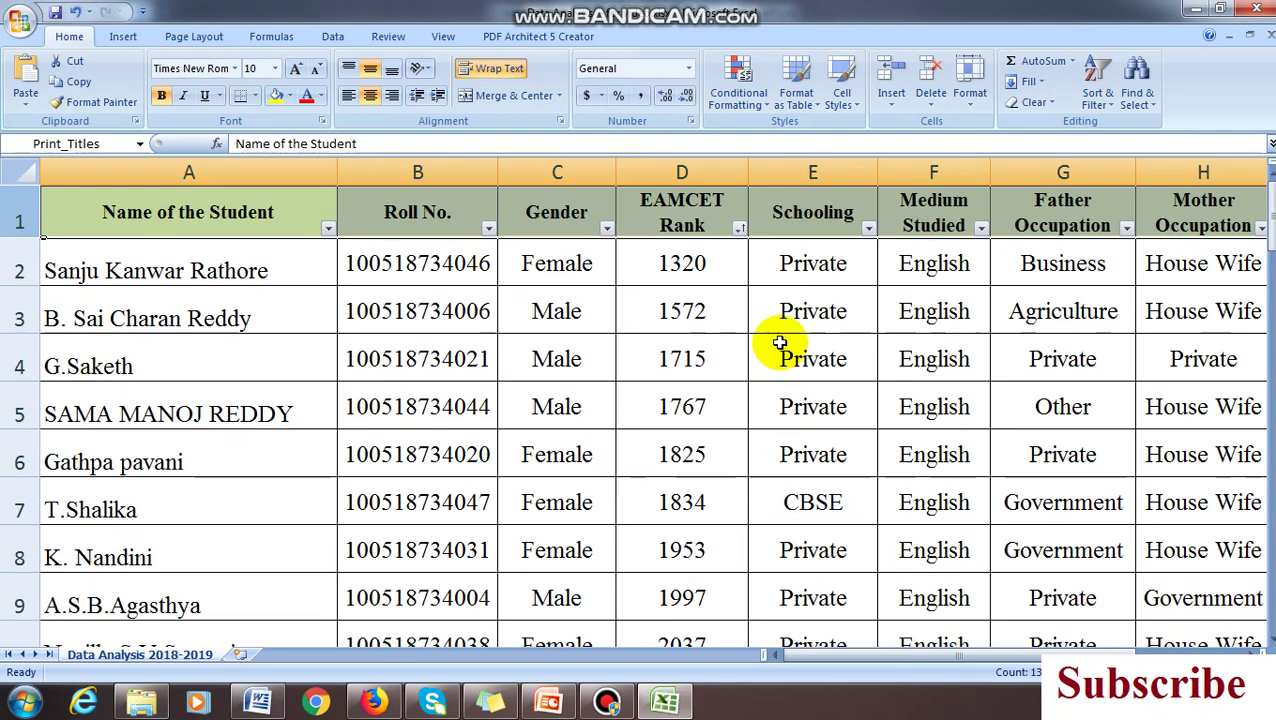
pyautogui.keyDown('ctrl'); pyautogui.scroll(-1, 746, 313); pyautogui.keyUp('ctrl')
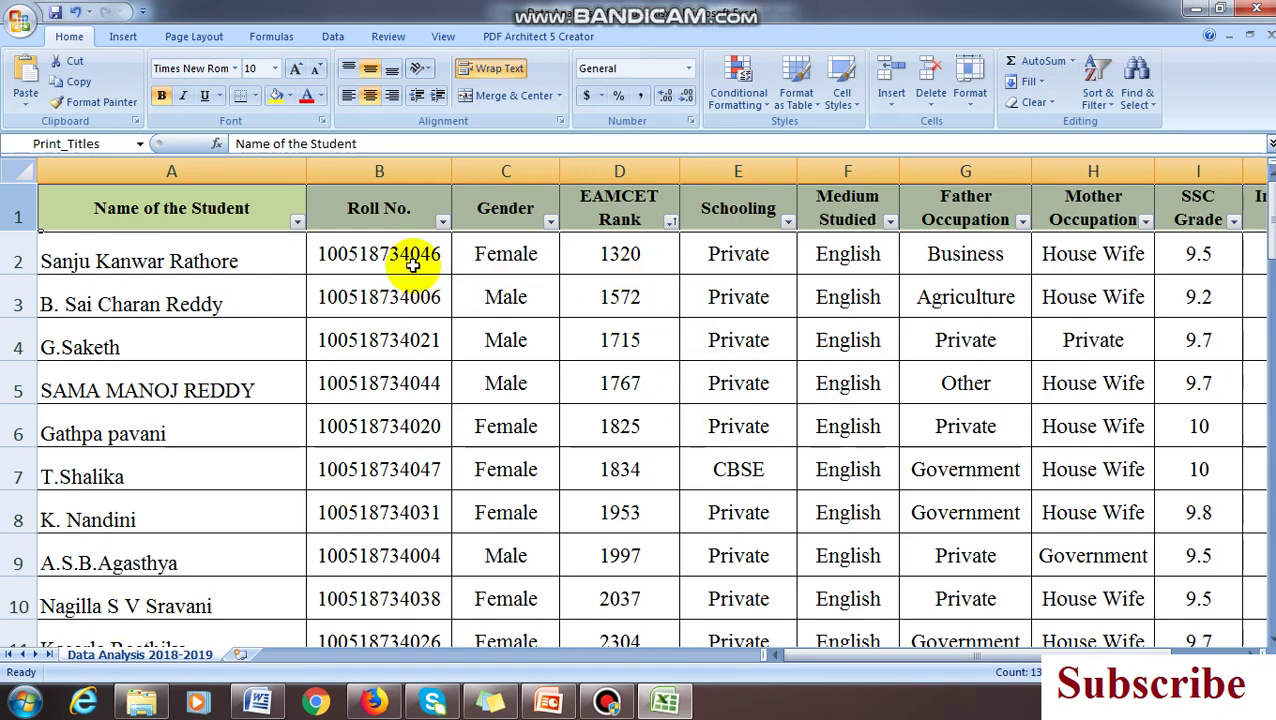
pyautogui.click(386, 170)
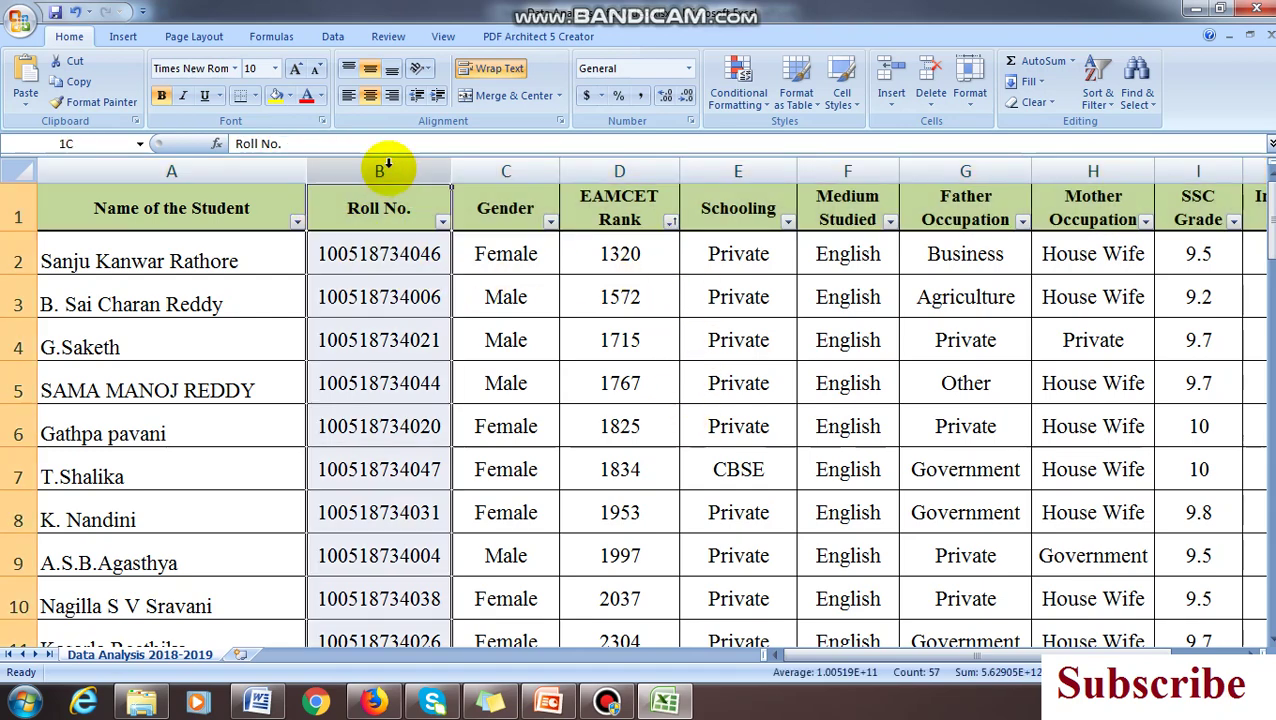
pyautogui.moveTo(393, 165); pyautogui.dragTo(617, 170)
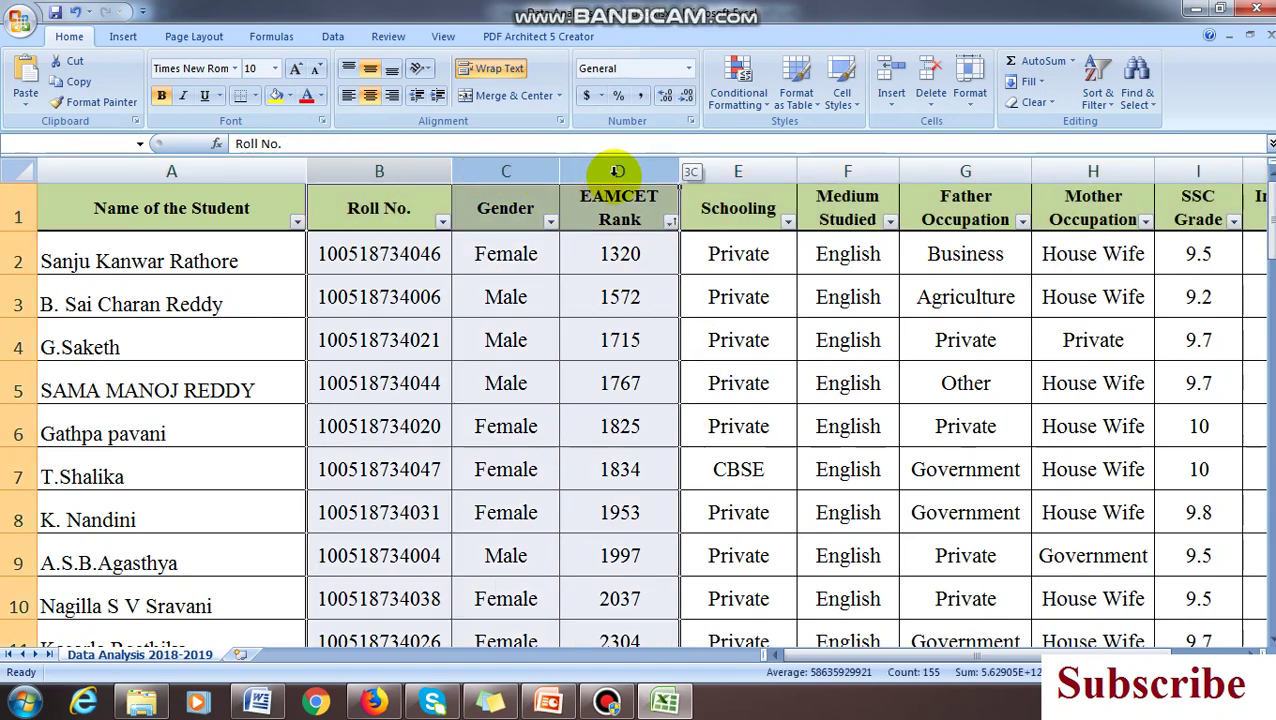
pyautogui.rightClick(617, 172)
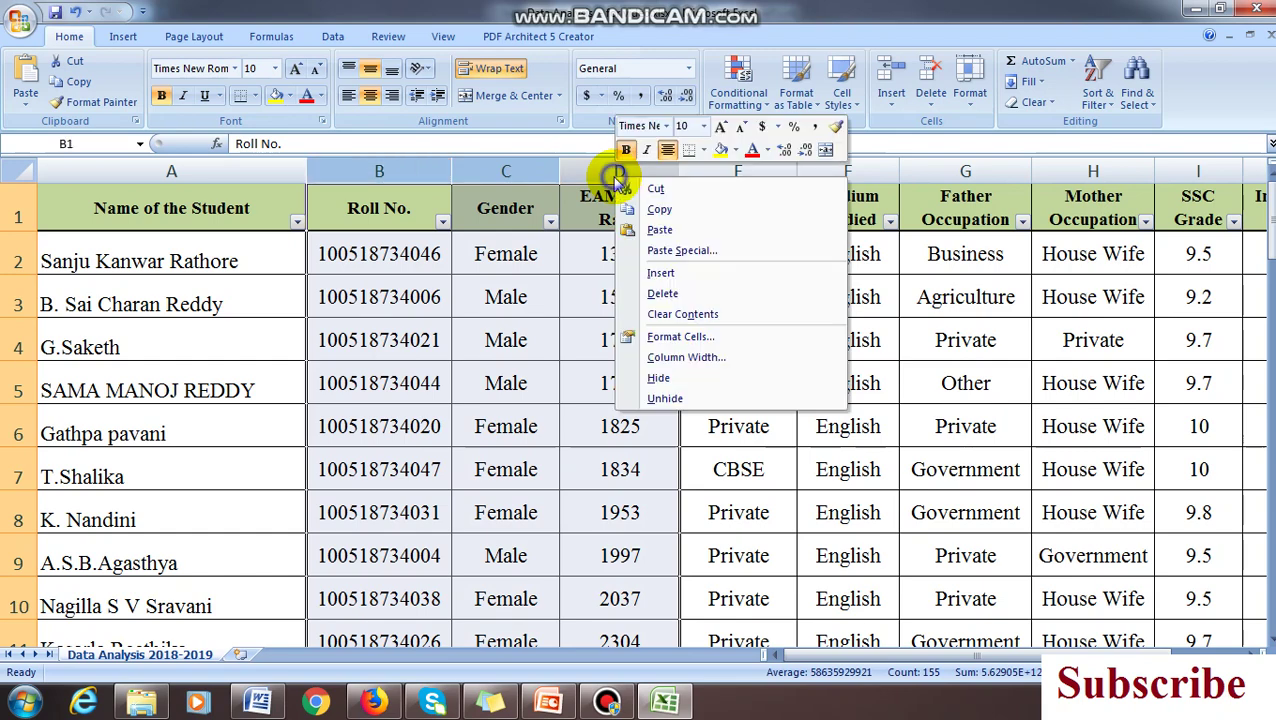
pyautogui.click(427, 176)
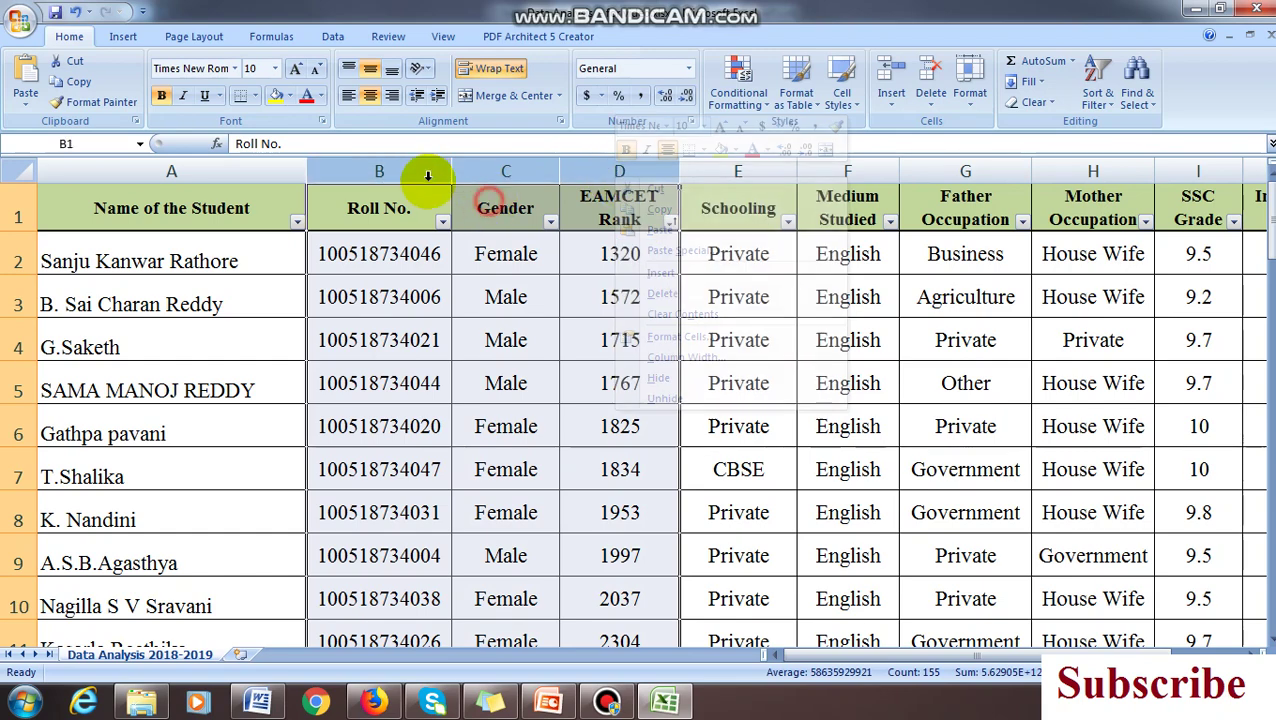
pyautogui.click(427, 176)
# - Copy columns B to D, from Roll No. through EAMCET Rank
pyautogui.moveTo(395, 170); pyautogui.dragTo(584, 171)
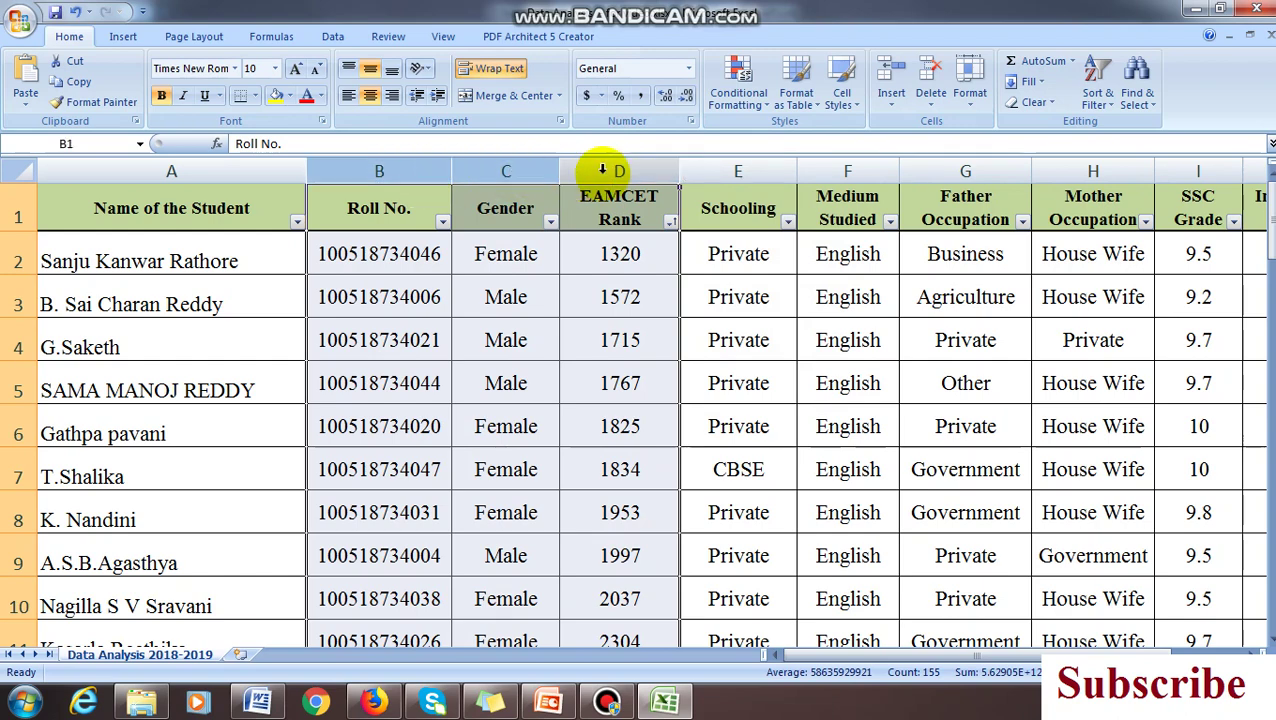
pyautogui.rightClick(603, 170)
pyautogui.click(647, 207)
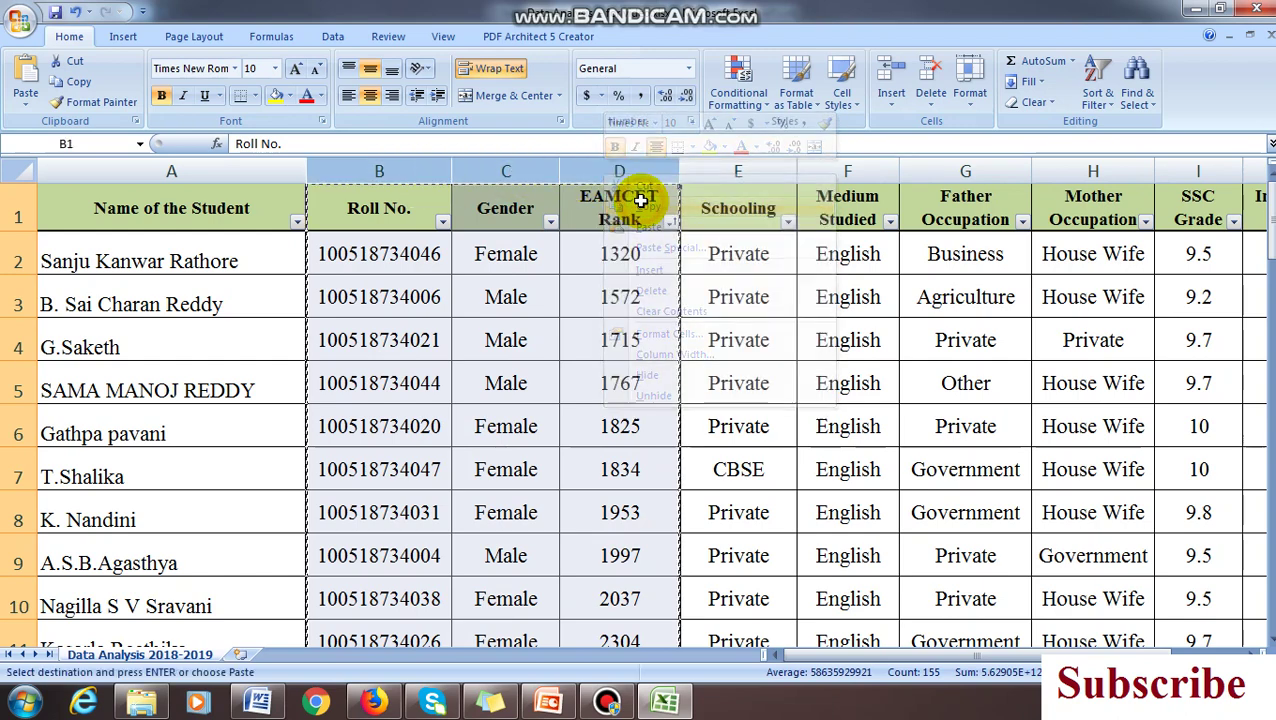
# - Insert a new worksheet and paste only the column widths of the copied columns at cell A1
pyautogui.click(241, 656)
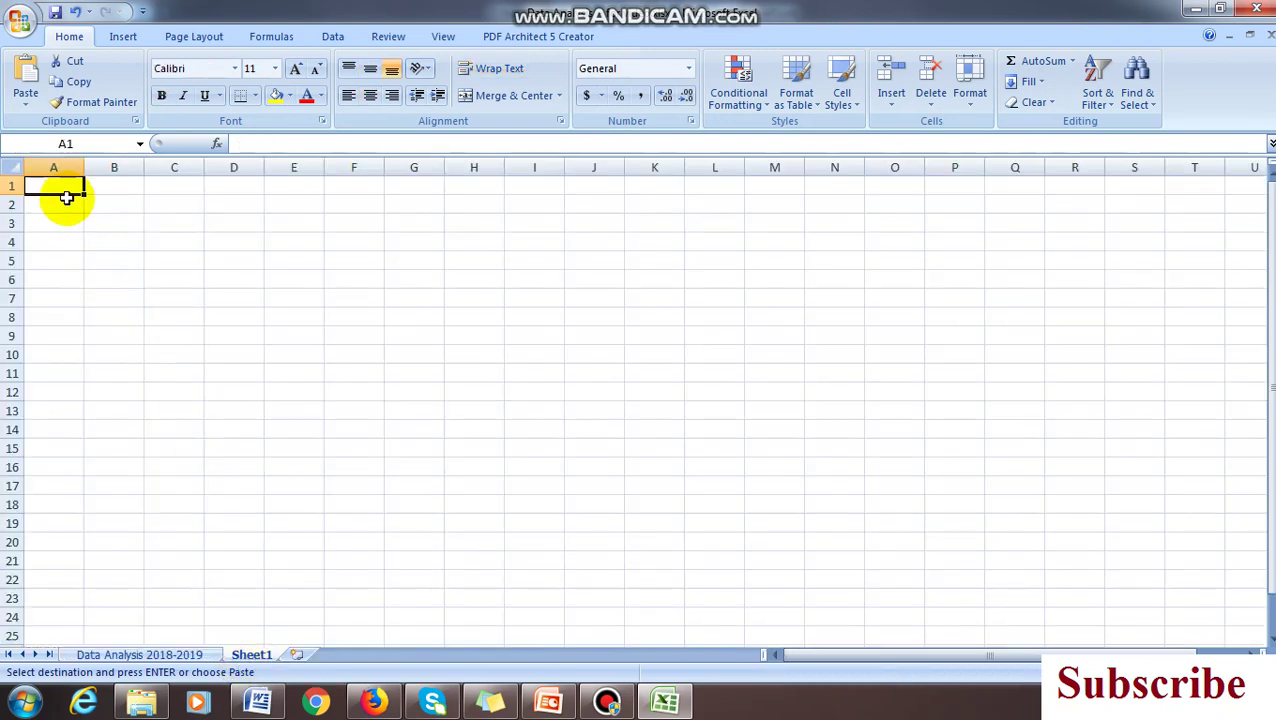
pyautogui.rightClick(65, 191)
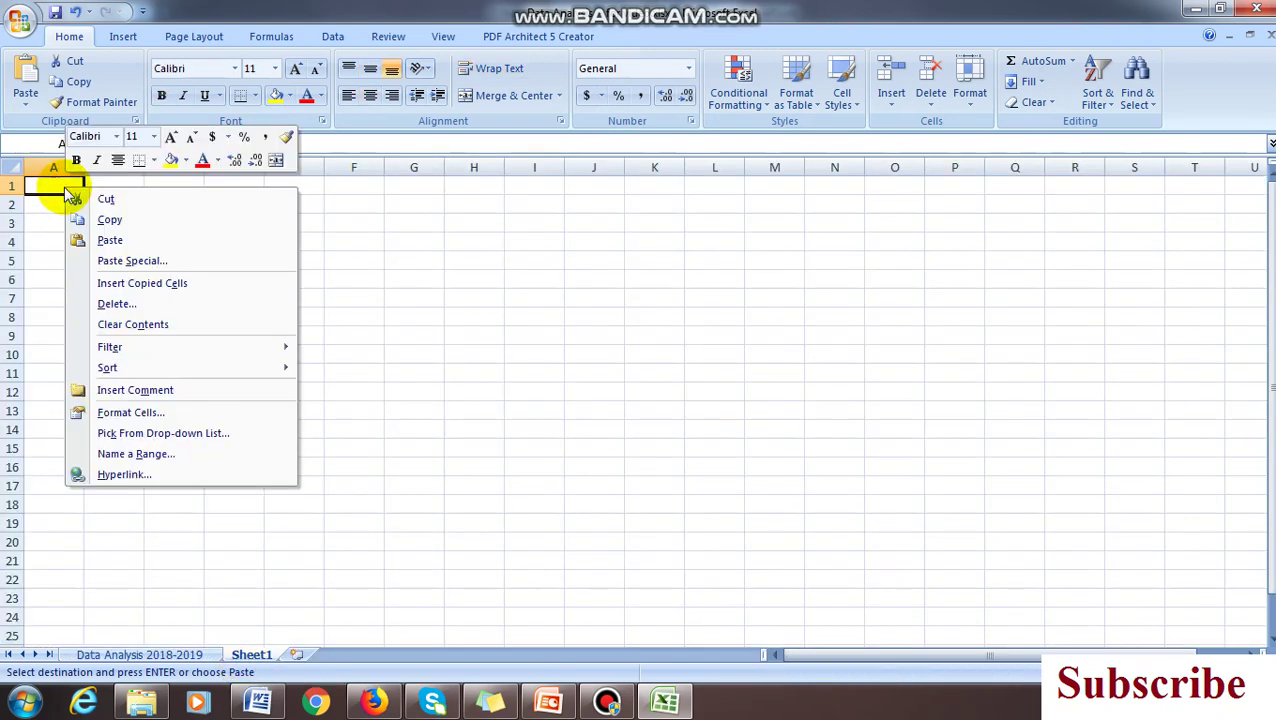
pyautogui.click(128, 262)
pyautogui.moveTo(190, 92); pyautogui.dragTo(684, 172)
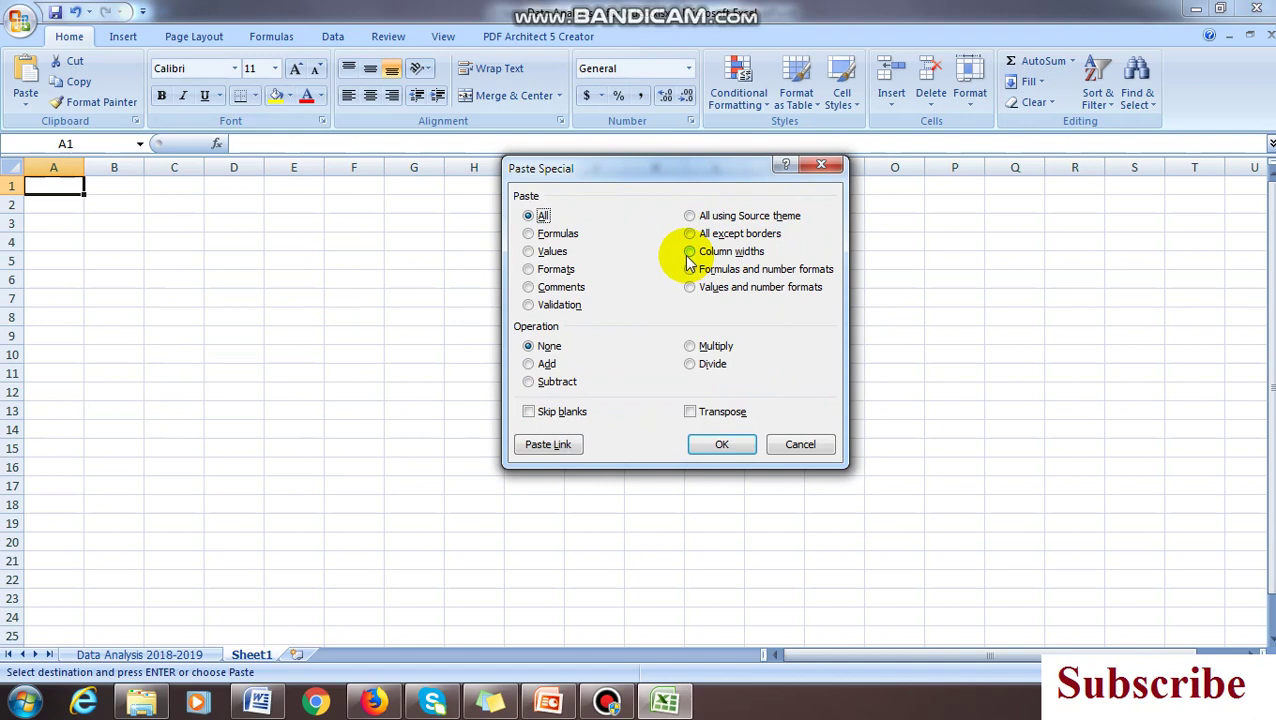
pyautogui.click(740, 446)
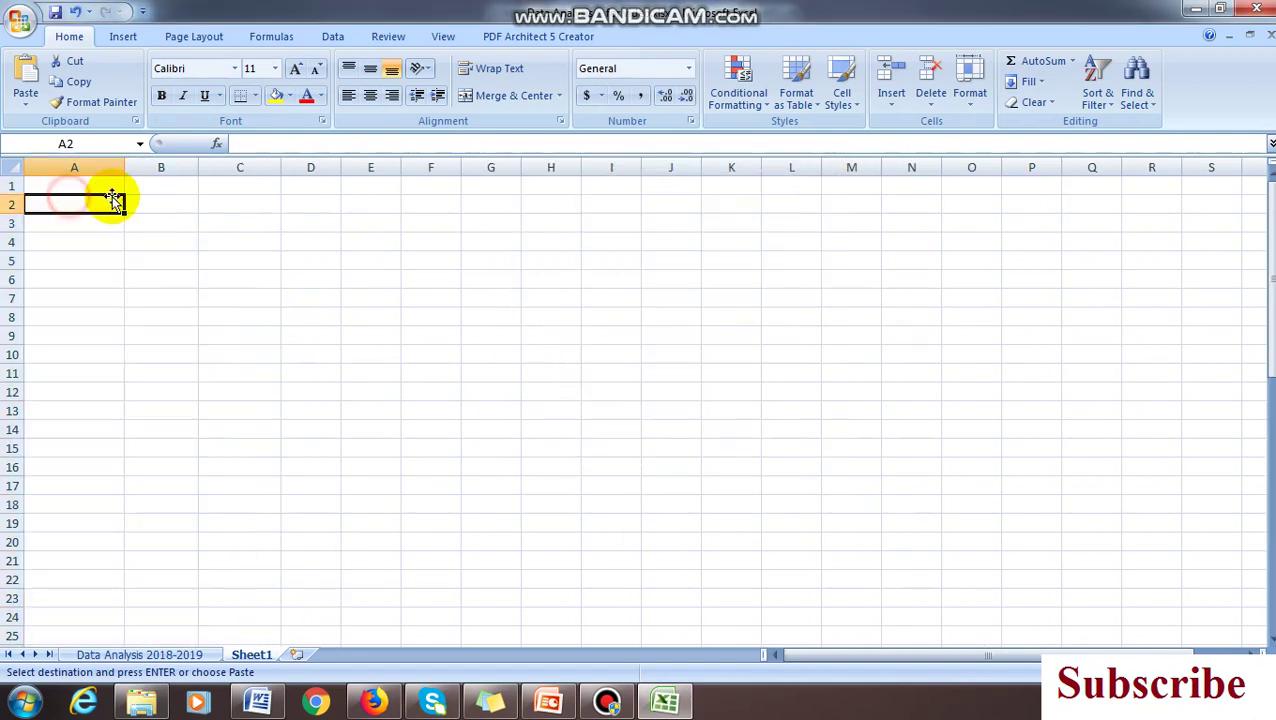
# - Paste the copied Roll No., Gender and EAMCET Rank columns into the new sheet at cell A1
pyautogui.moveTo(116, 185)
pyautogui.mouseDown()
pyautogui.moveTo(177, 188)
pyautogui.moveTo(91, 182)
pyautogui.mouseUp()
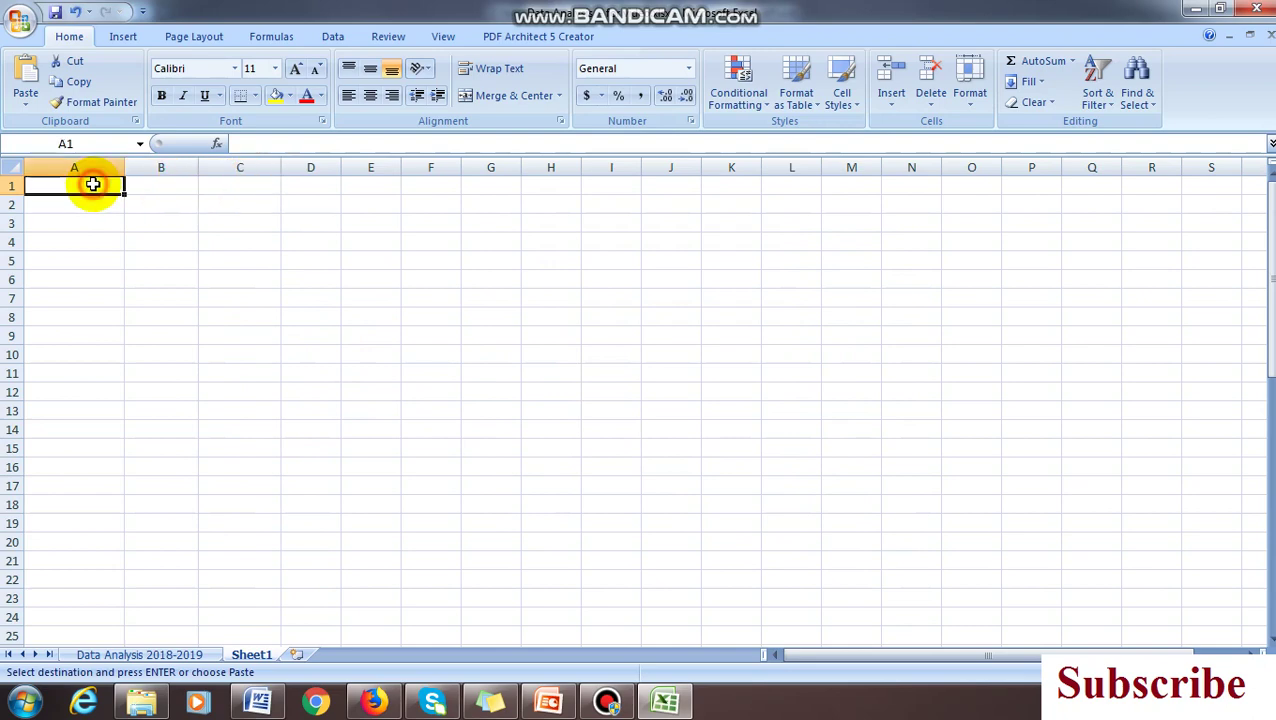
pyautogui.rightClick(94, 184)
pyautogui.click(140, 237)
pyautogui.click(365, 257)
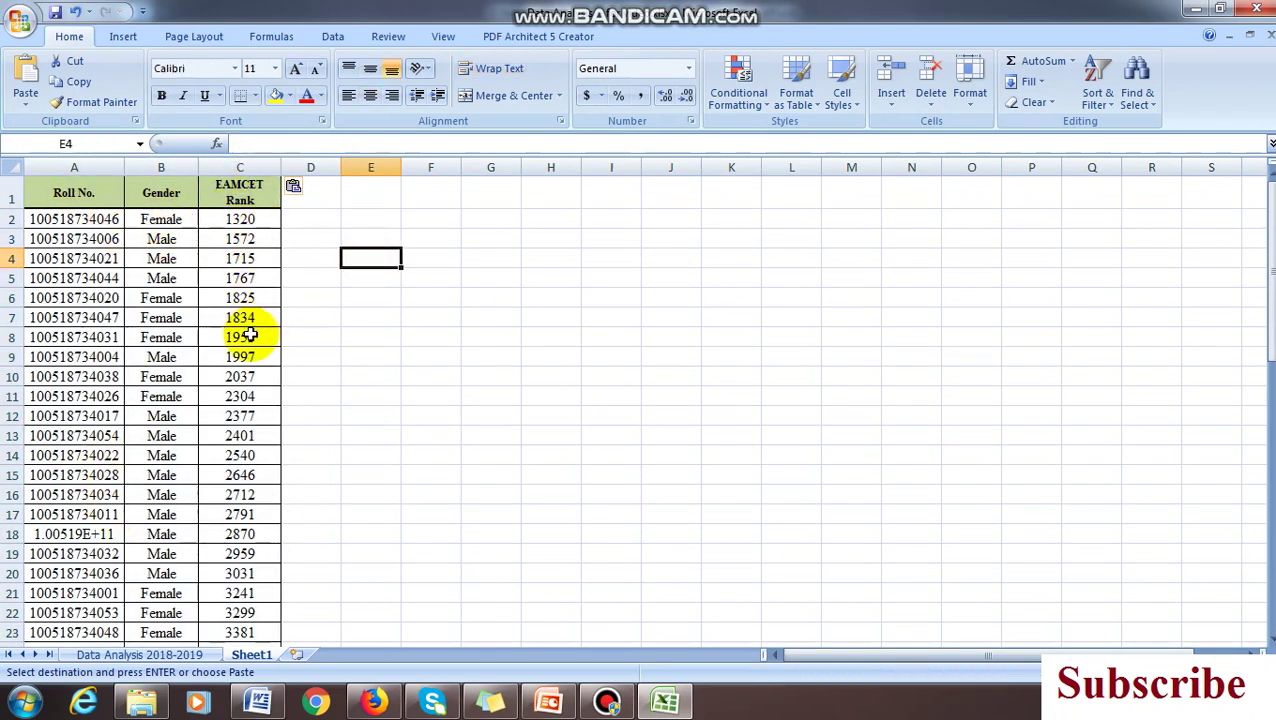
# - Delete the Gender column from the new sheet, keeping Roll No. and EAMCET Rank
pyautogui.click(161, 166)
pyautogui.rightClick(166, 164)
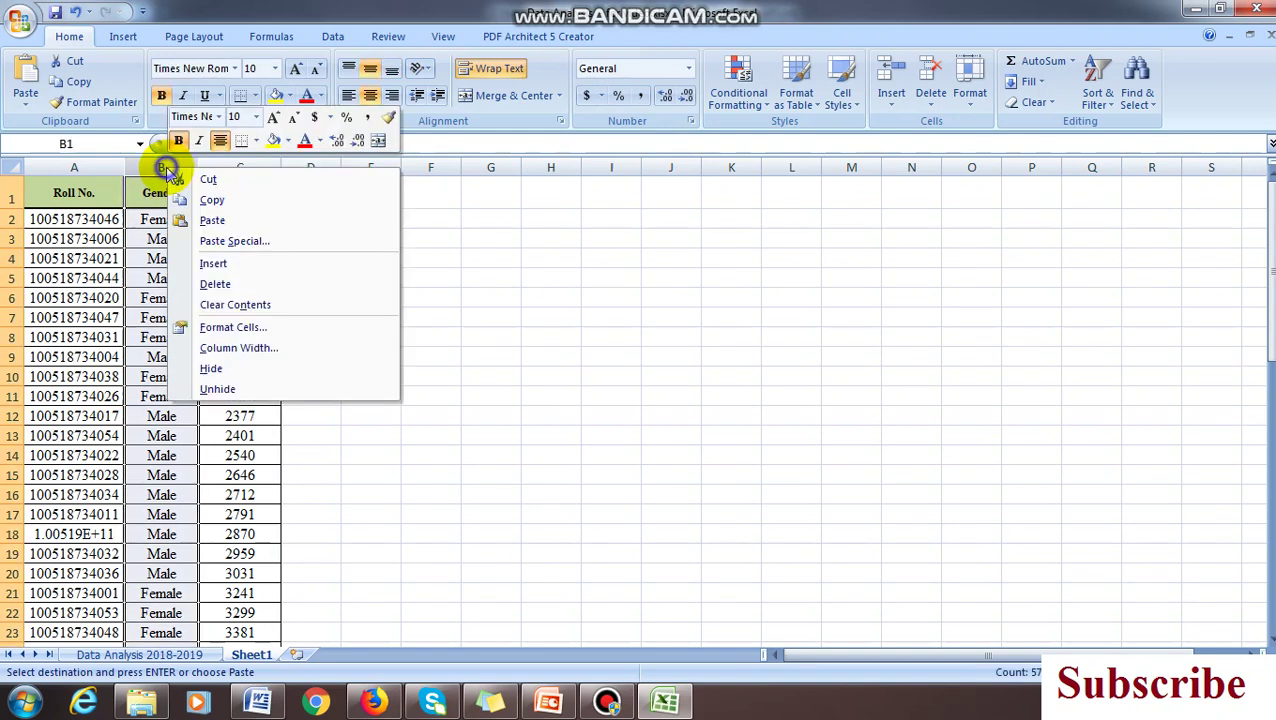
pyautogui.click(218, 284)
pyautogui.click(395, 282)
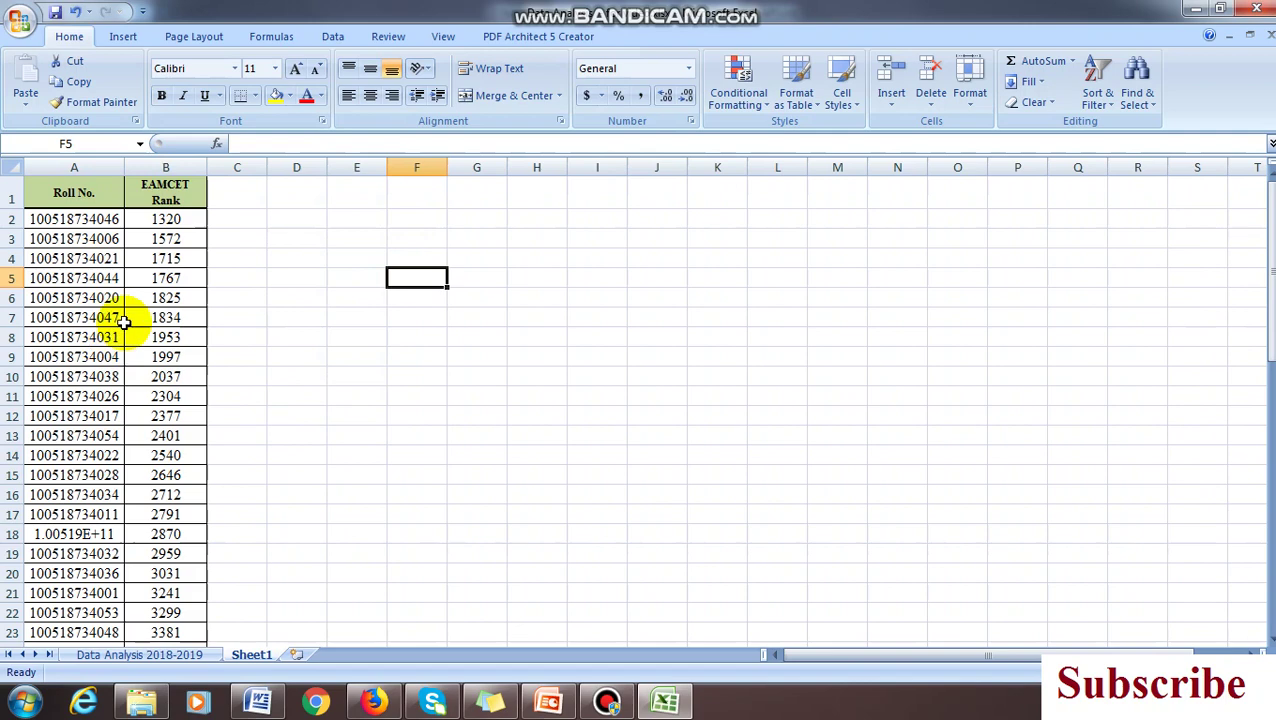
pyautogui.click(462, 368)
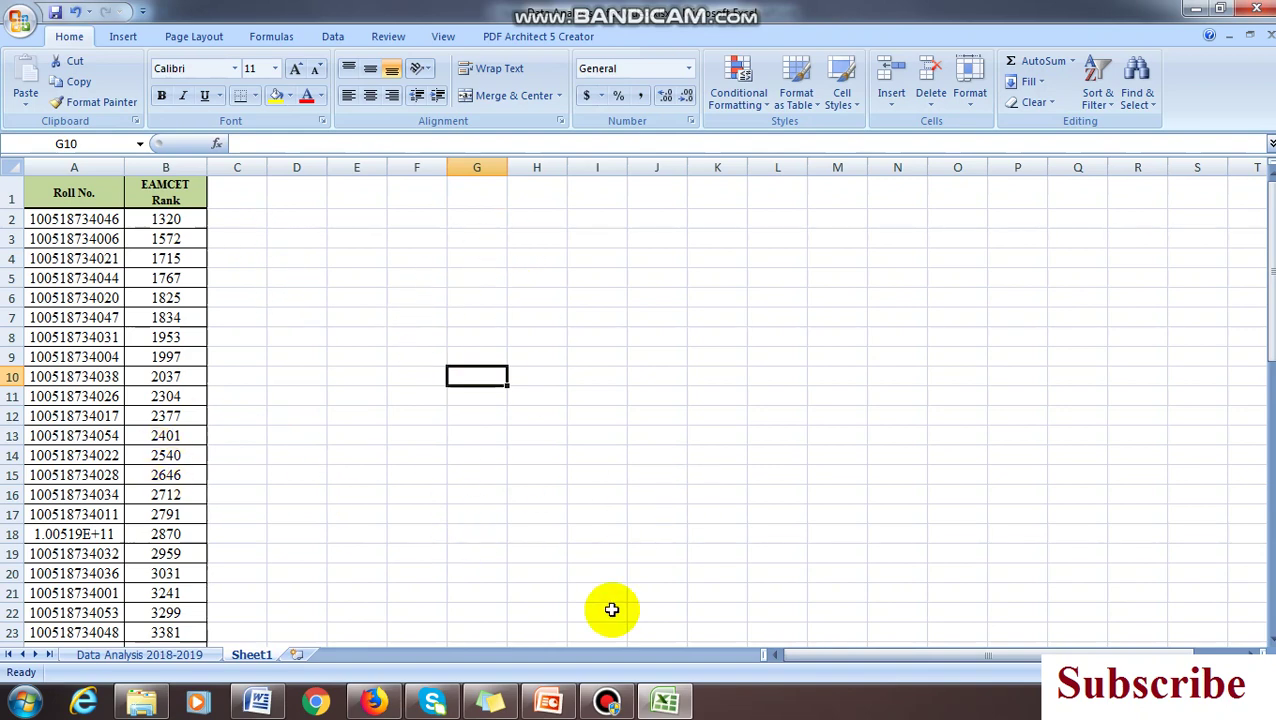
# - Switch to the PowerPoint presentation and review the slides on copying data to another sheet and pasting it, then end the slide show
pyautogui.click(553, 704)
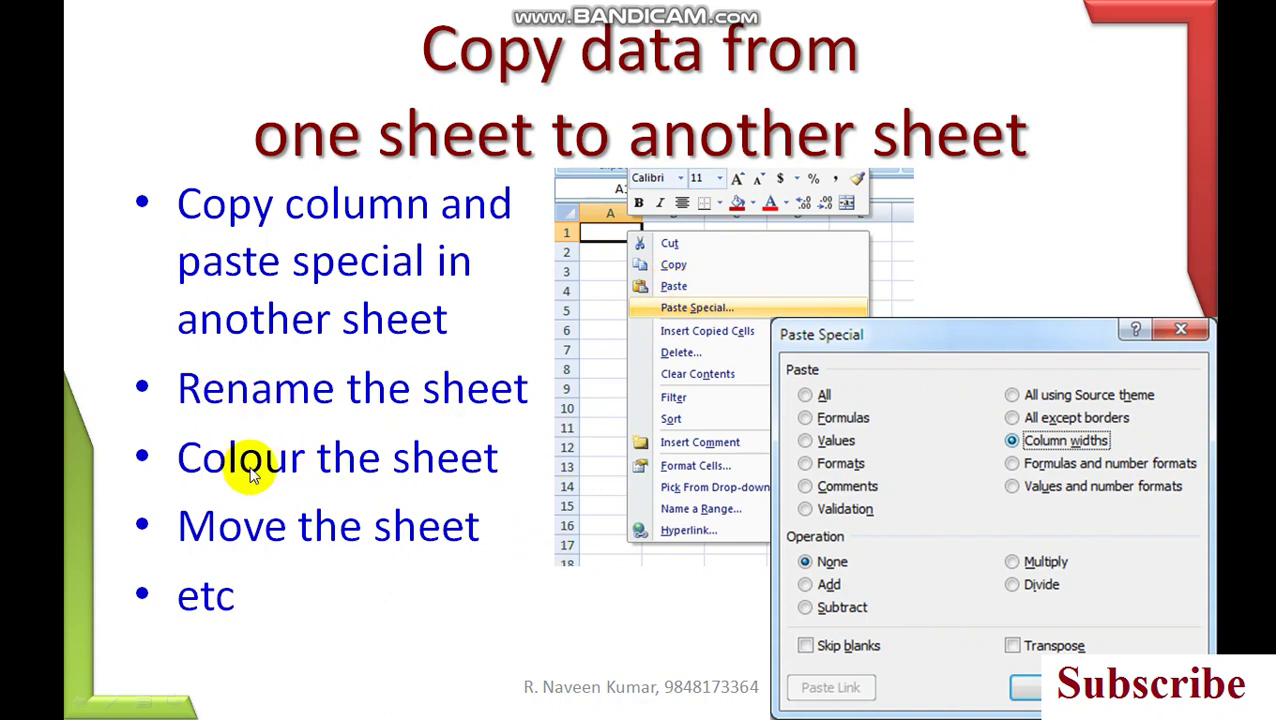
pyautogui.click(744, 442)
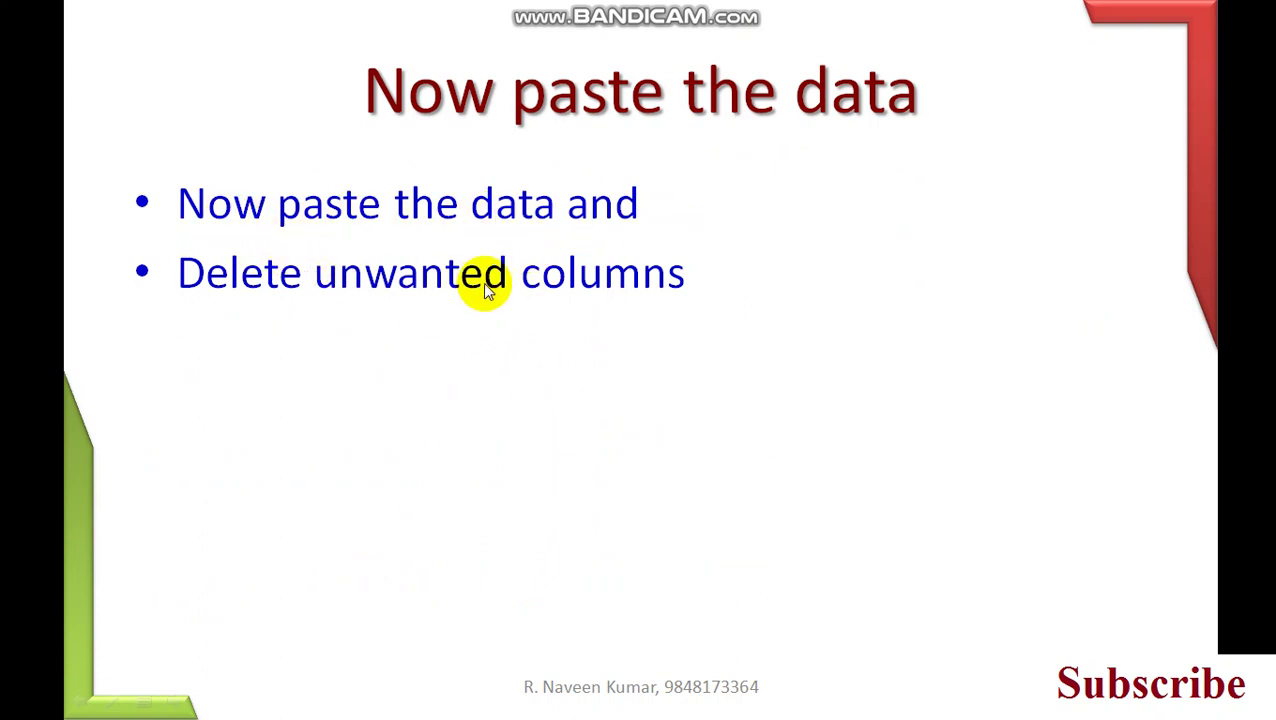
pyautogui.press('Escape')
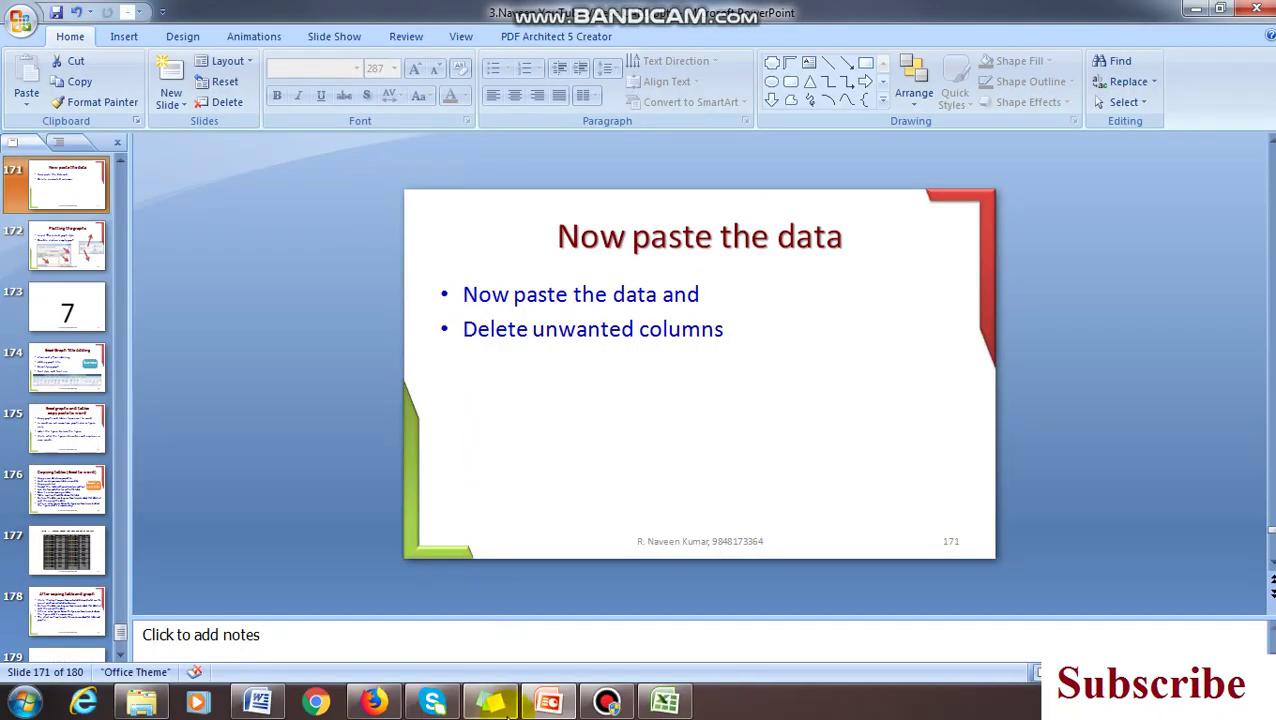
# - Switch back to the Excel workbook and rename Sheet1 as Eamcet Topper
pyautogui.click(664, 700)
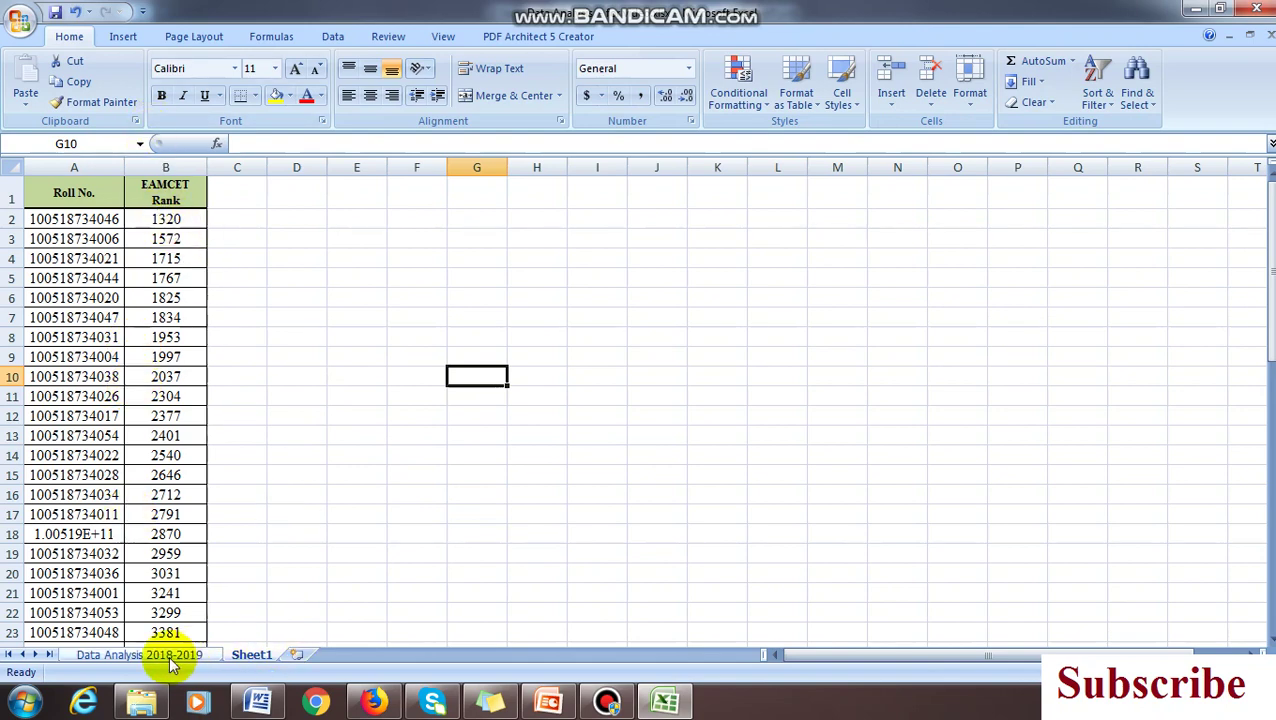
pyautogui.doubleClick(263, 654)
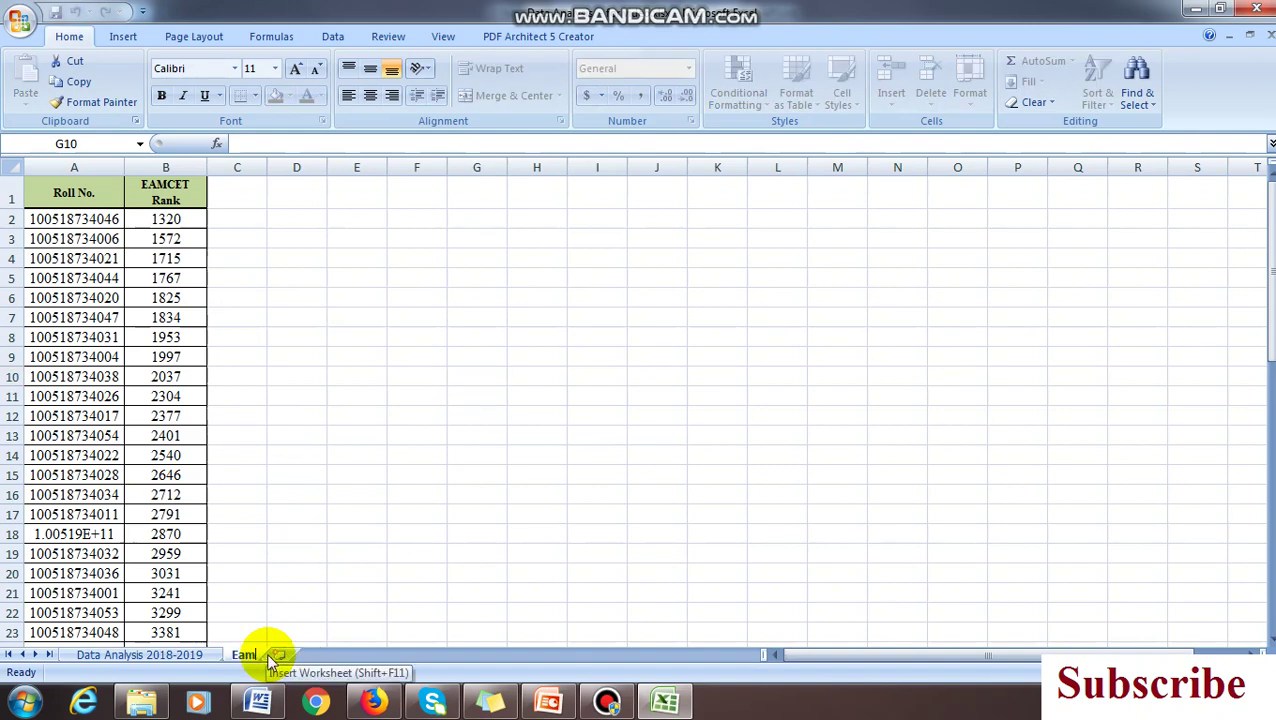
pyautogui.write('Eamcet Top')
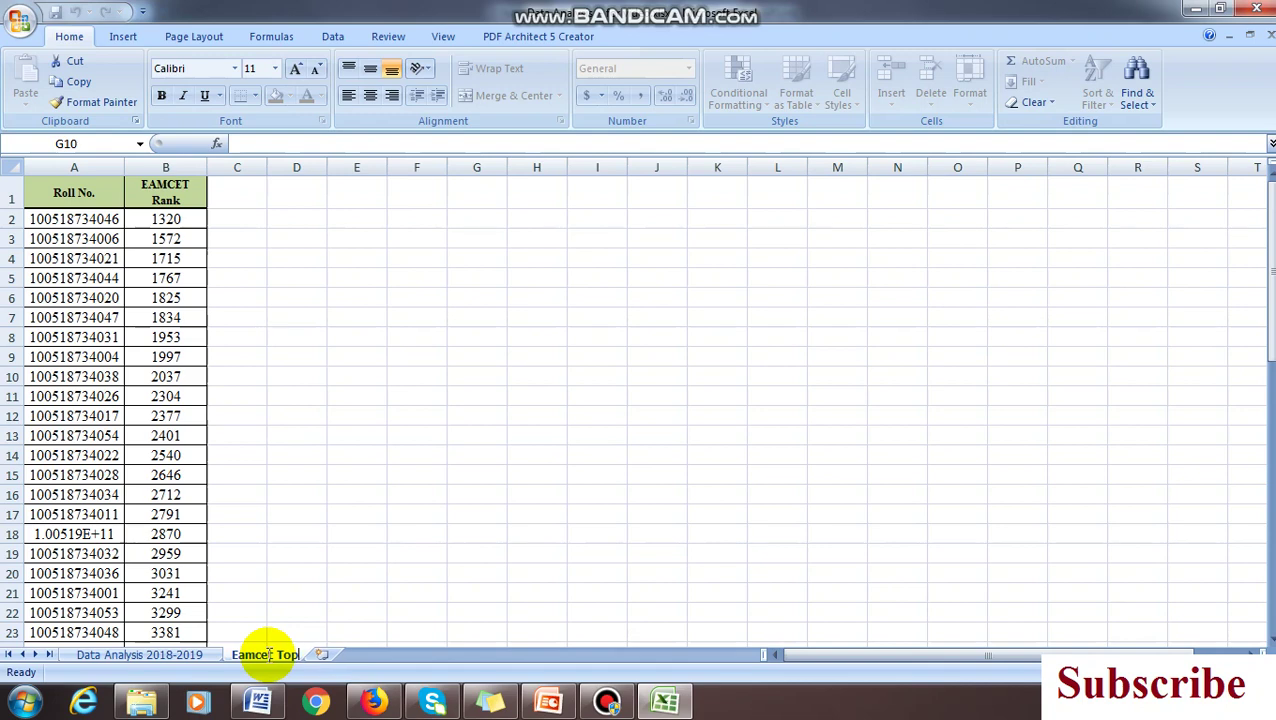
pyautogui.write('per')
pyautogui.click(416, 534)
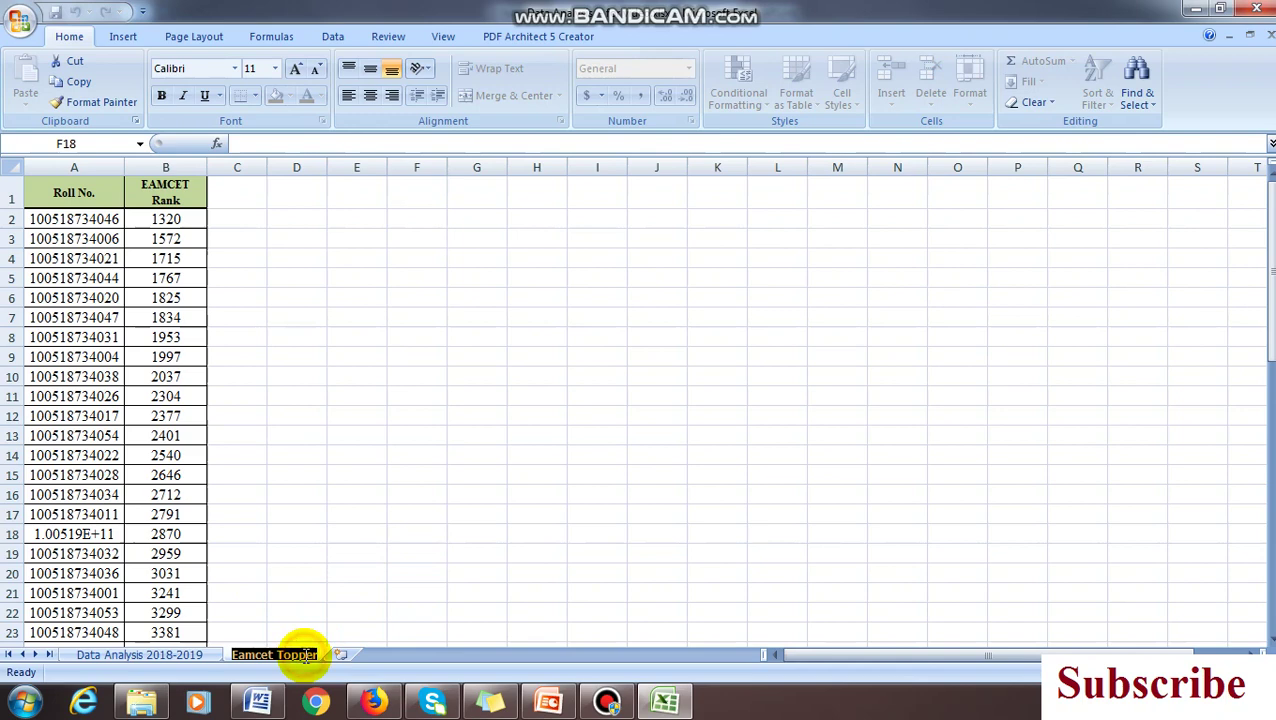
pyautogui.click(399, 609)
# - Set the sheet tab color of Eamcet Topper to yellow
pyautogui.rightClick(308, 662)
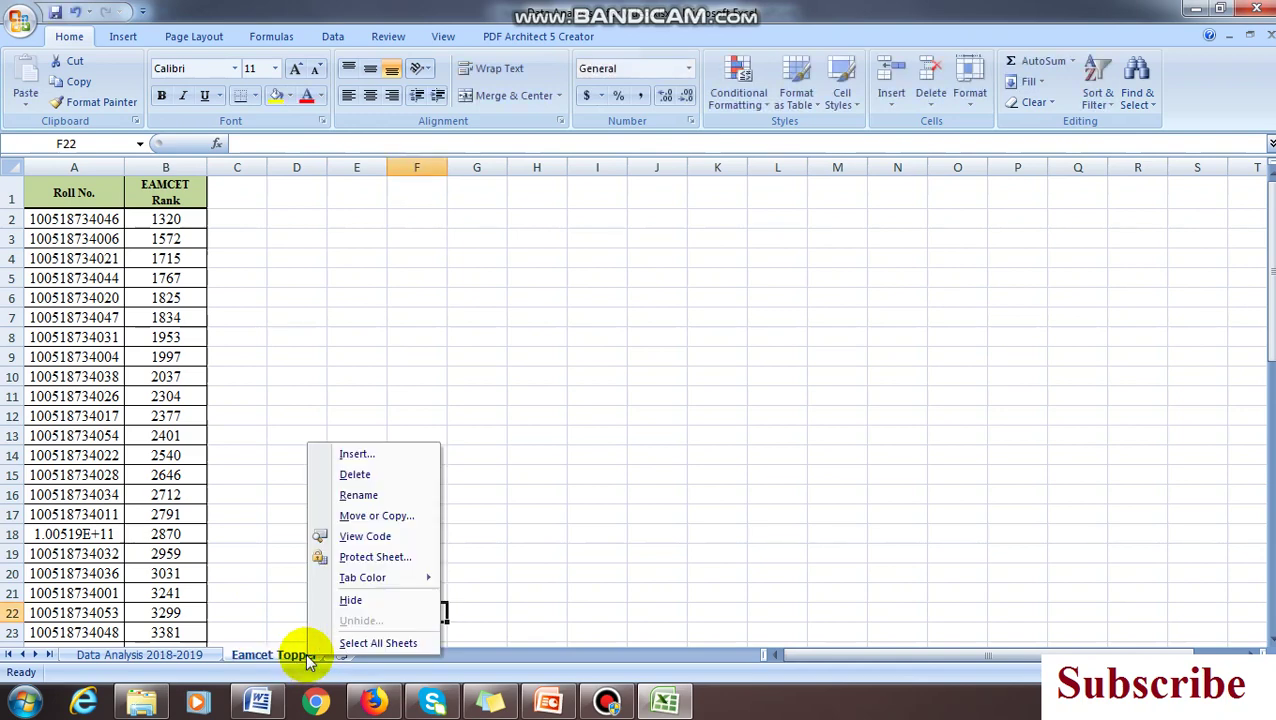
pyautogui.moveTo(400, 582)
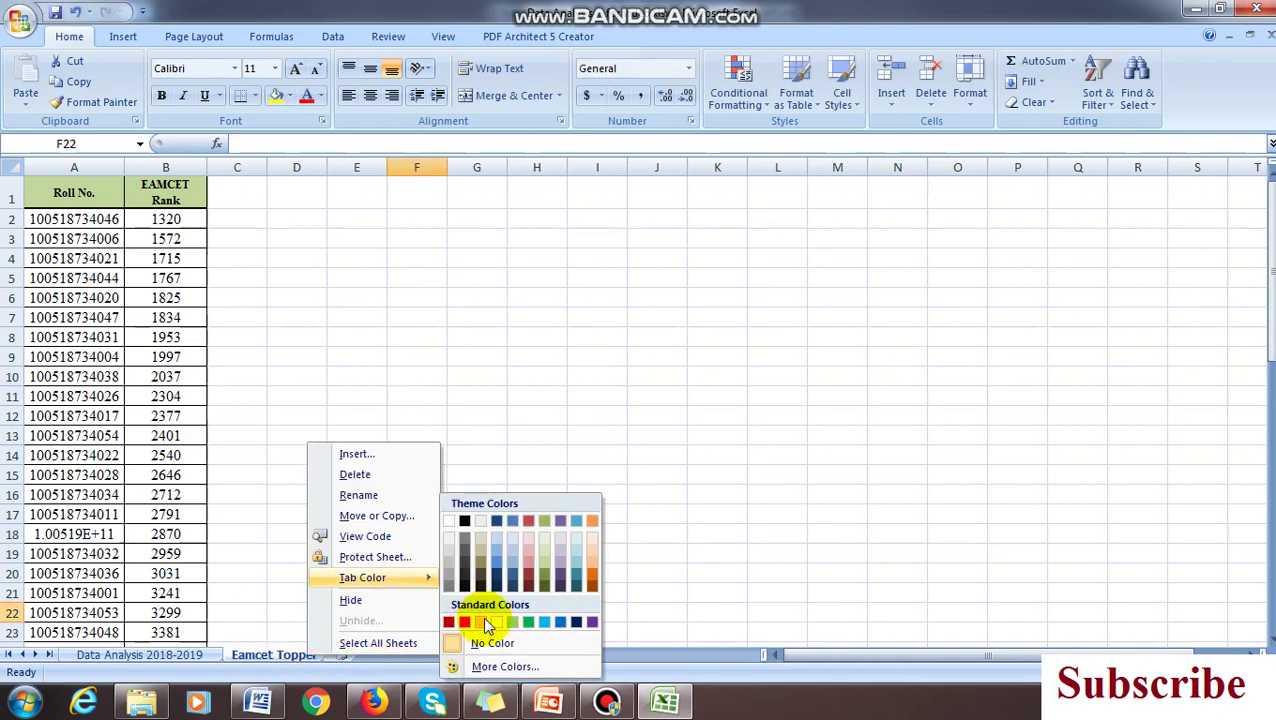
pyautogui.click(495, 623)
pyautogui.click(356, 592)
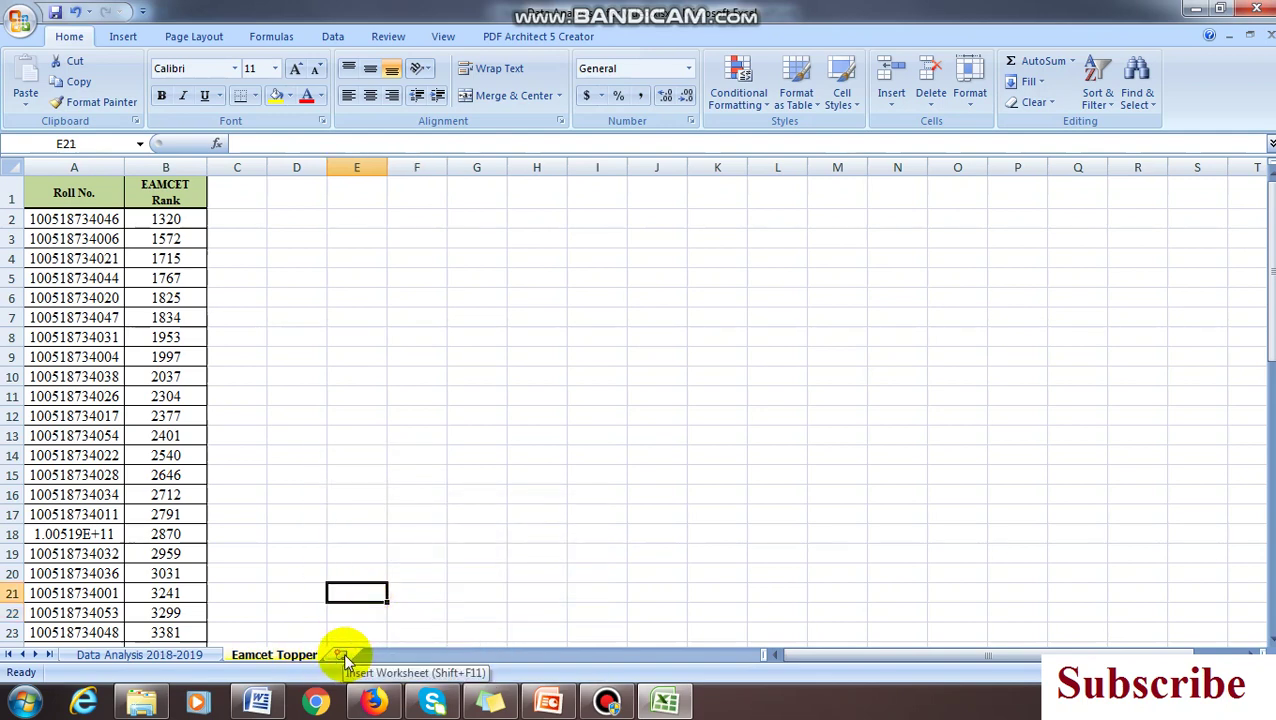
# - Insert another blank worksheet, and move the Eamcet Topper sheet behind it and back in front of it
pyautogui.click(342, 654)
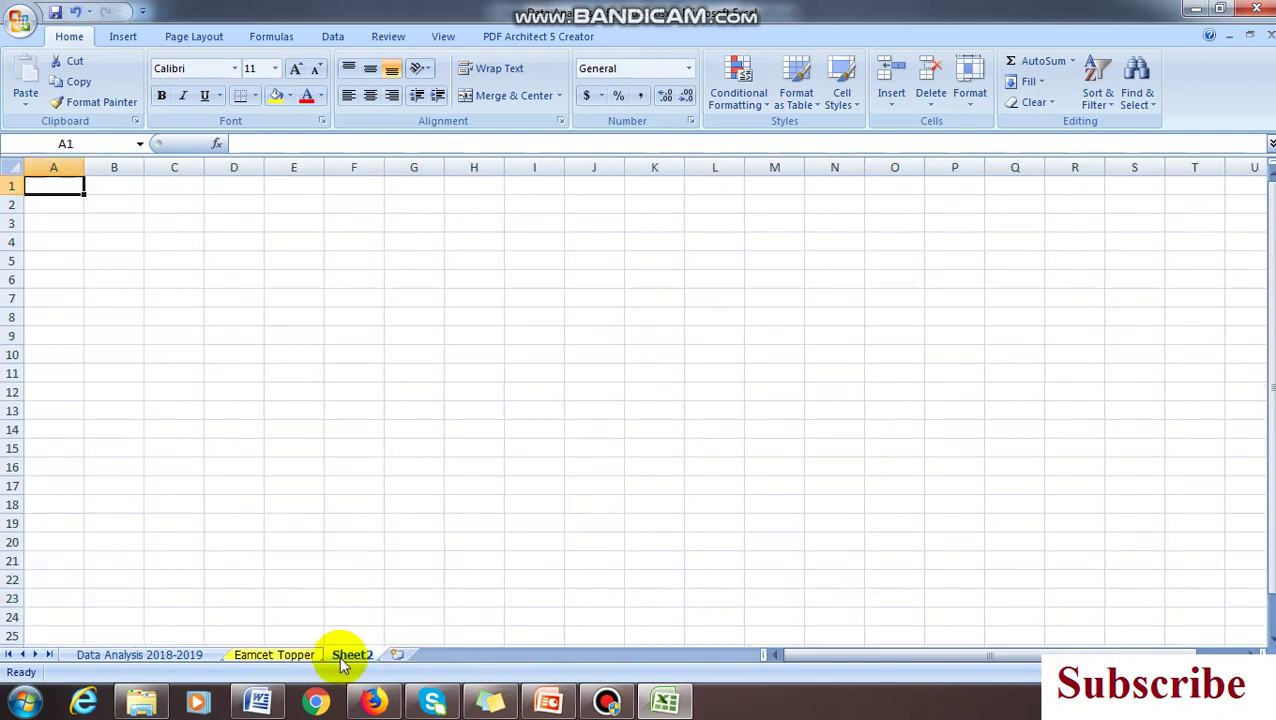
pyautogui.click(296, 655)
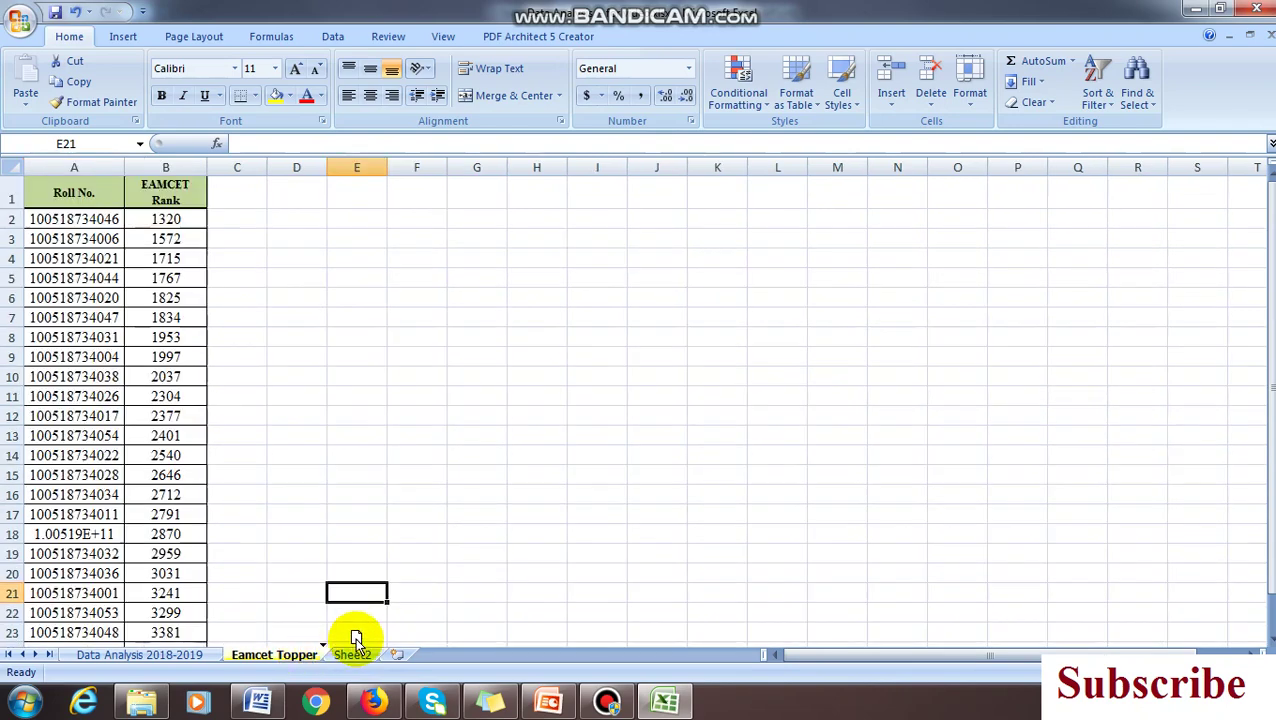
pyautogui.moveTo(410, 632); pyautogui.dragTo(412, 637)
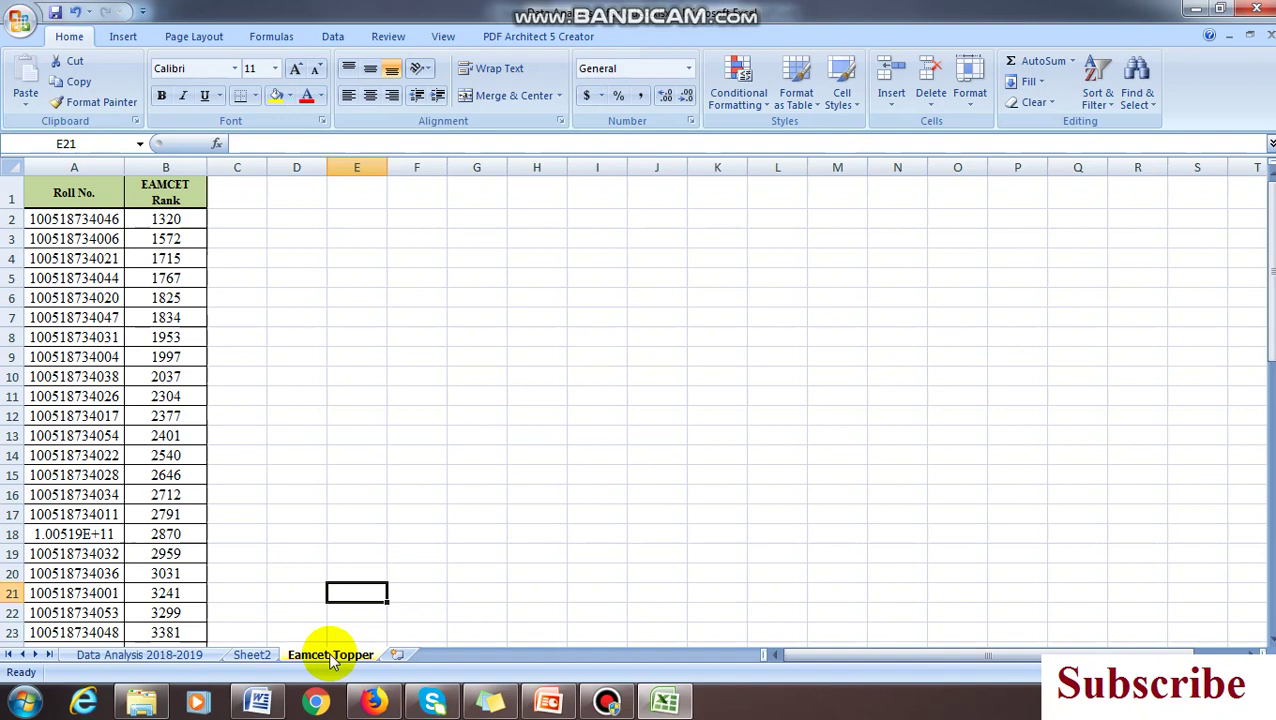
pyautogui.moveTo(320, 645); pyautogui.dragTo(270, 650)
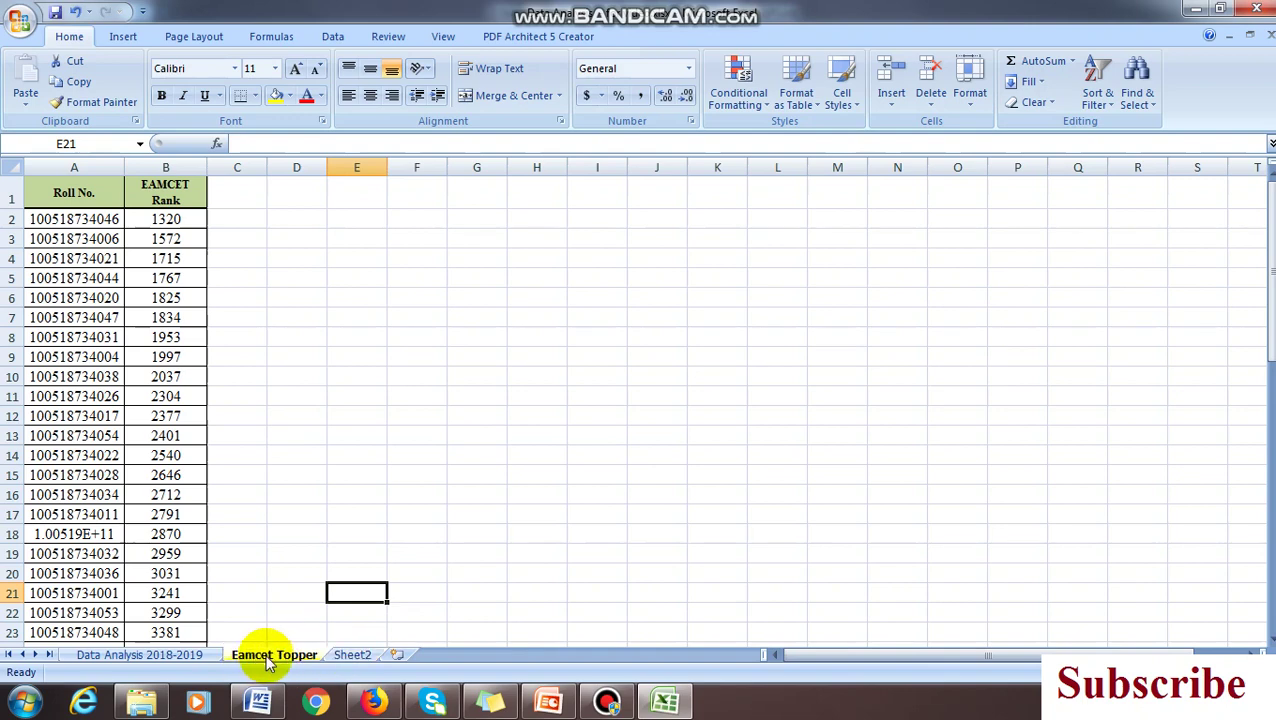
# - Create a copy of the Eamcet Topper sheet at the end of the workbook and compare it with the original
pyautogui.rightClick(268, 660)
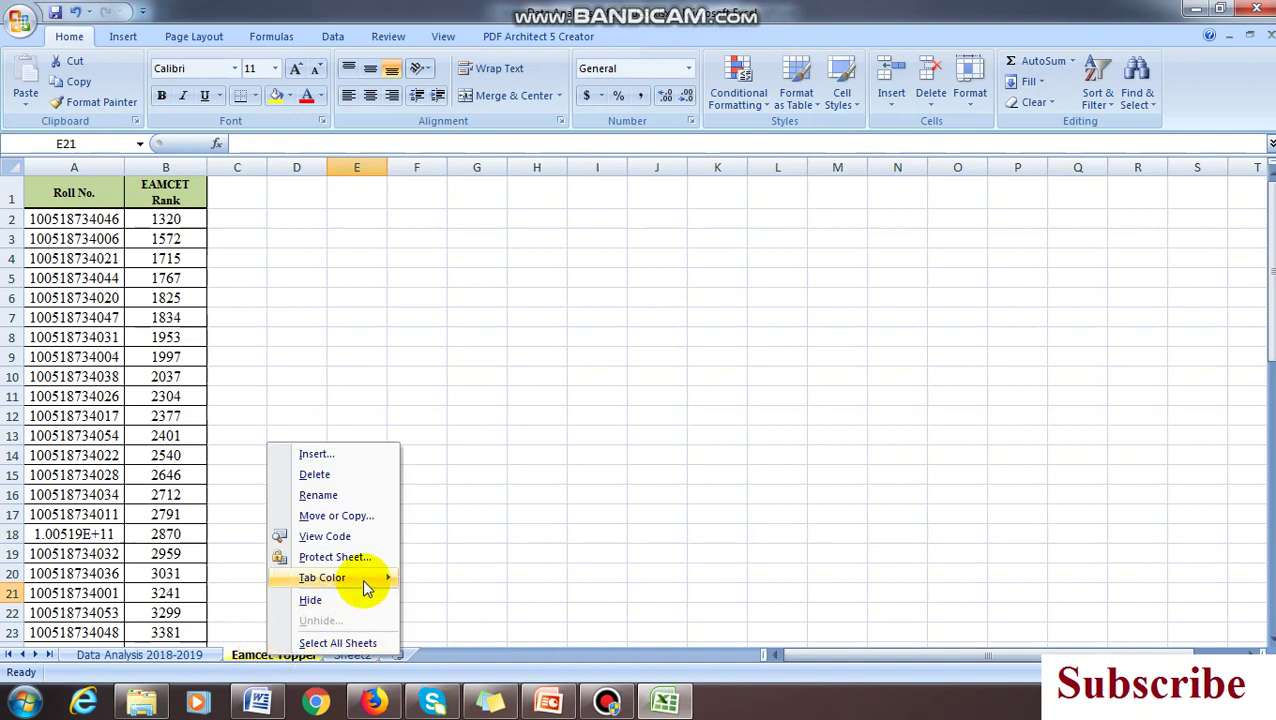
pyautogui.click(355, 518)
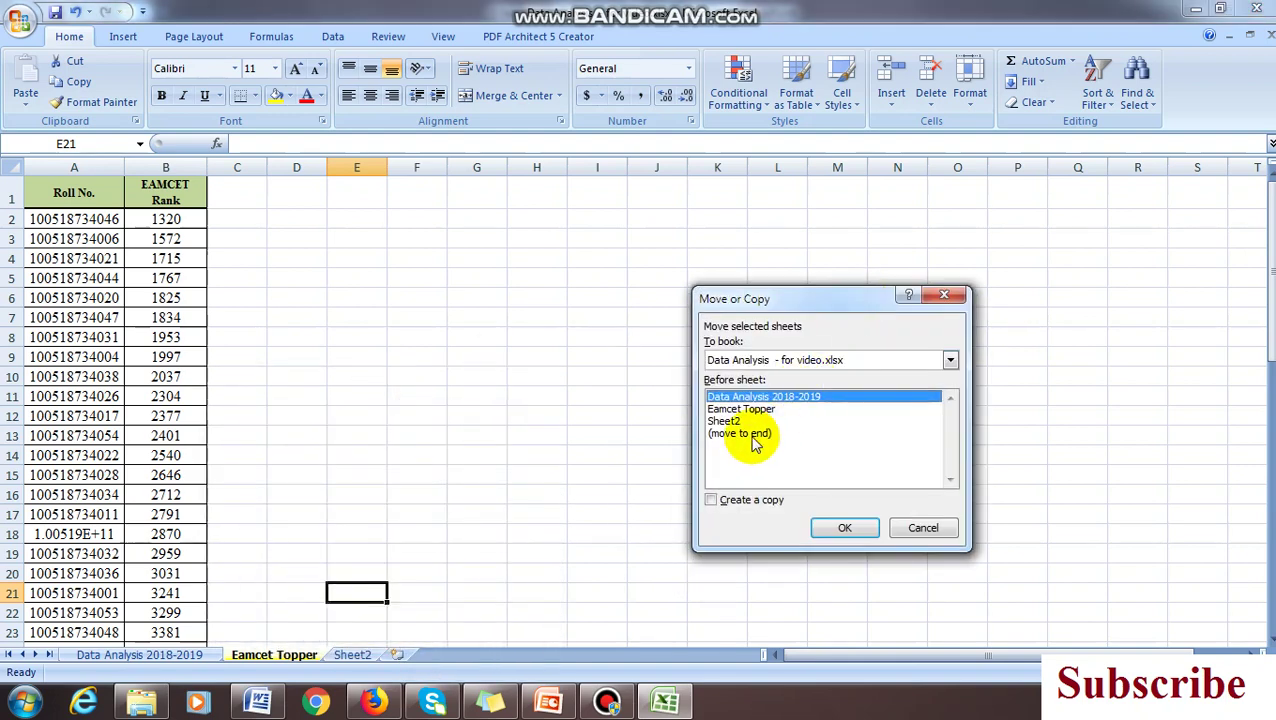
pyautogui.click(752, 433)
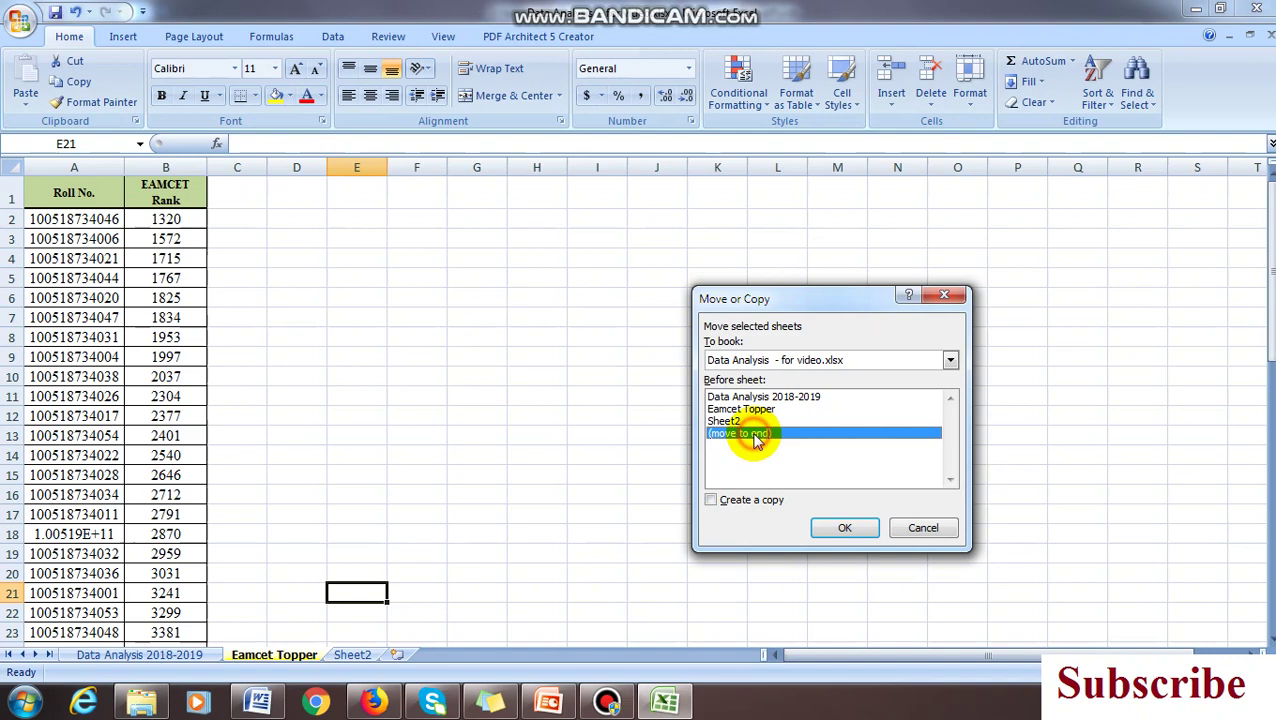
pyautogui.click(718, 500)
pyautogui.click(846, 528)
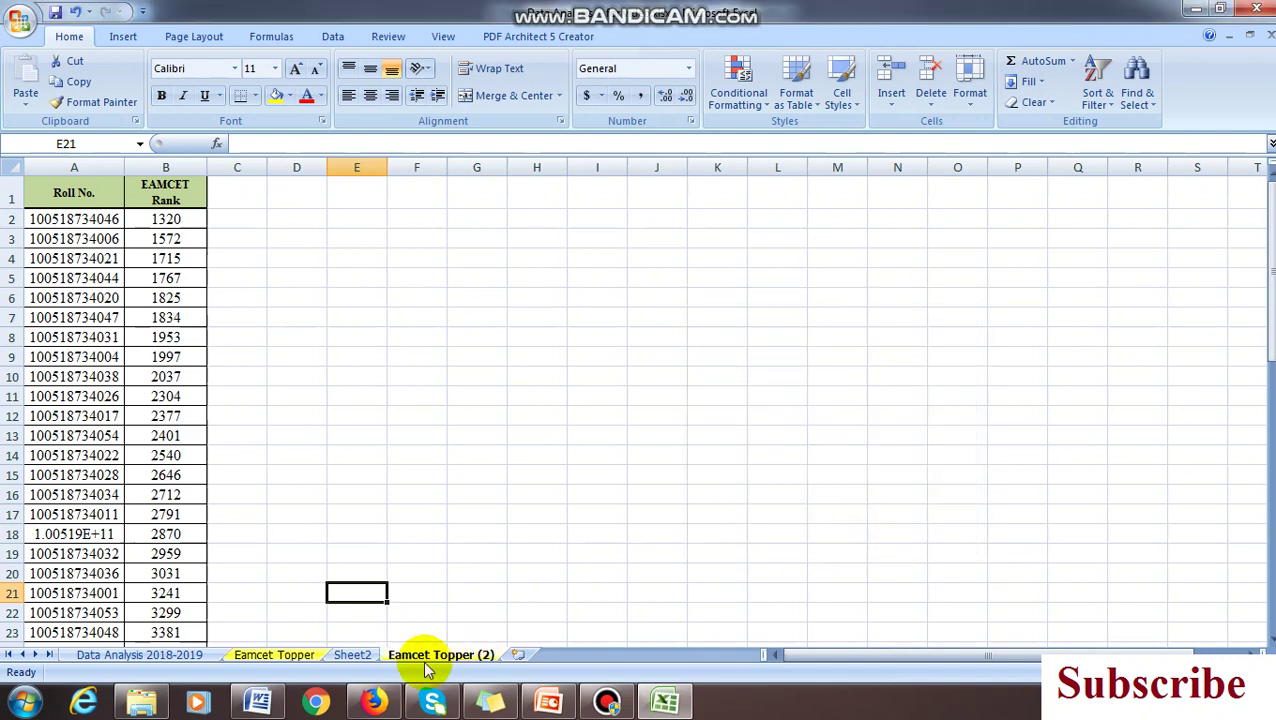
pyautogui.click(300, 656)
pyautogui.click(455, 655)
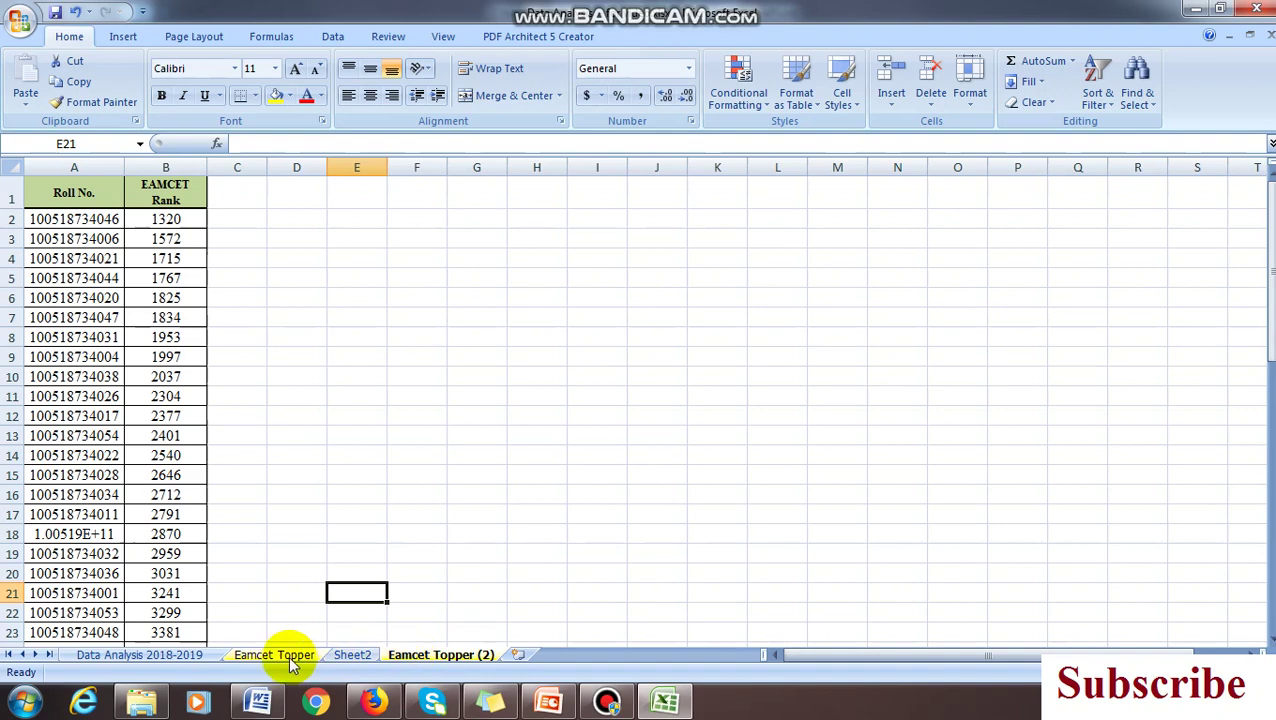
pyautogui.click(275, 655)
pyautogui.click(440, 656)
# - Delete the duplicate sheet Eamcet Topper (2) and return to the original Eamcet Topper sheet
pyautogui.rightClick(435, 651)
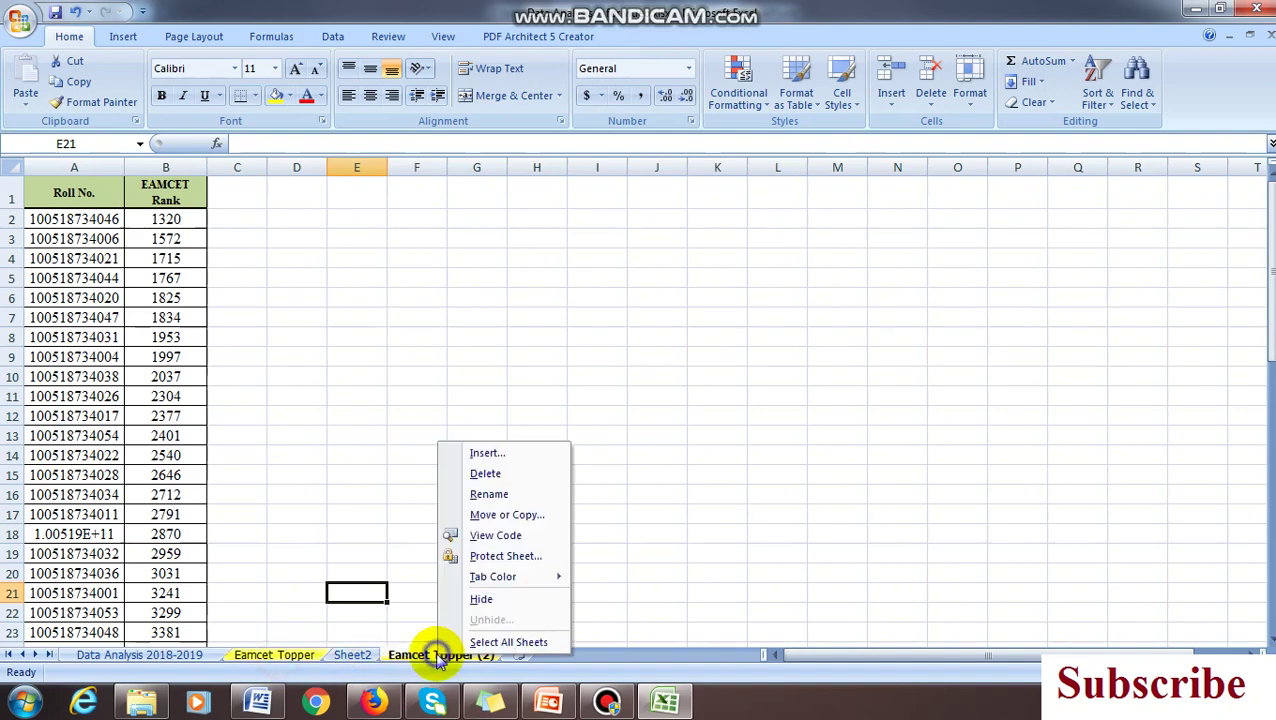
pyautogui.click(508, 476)
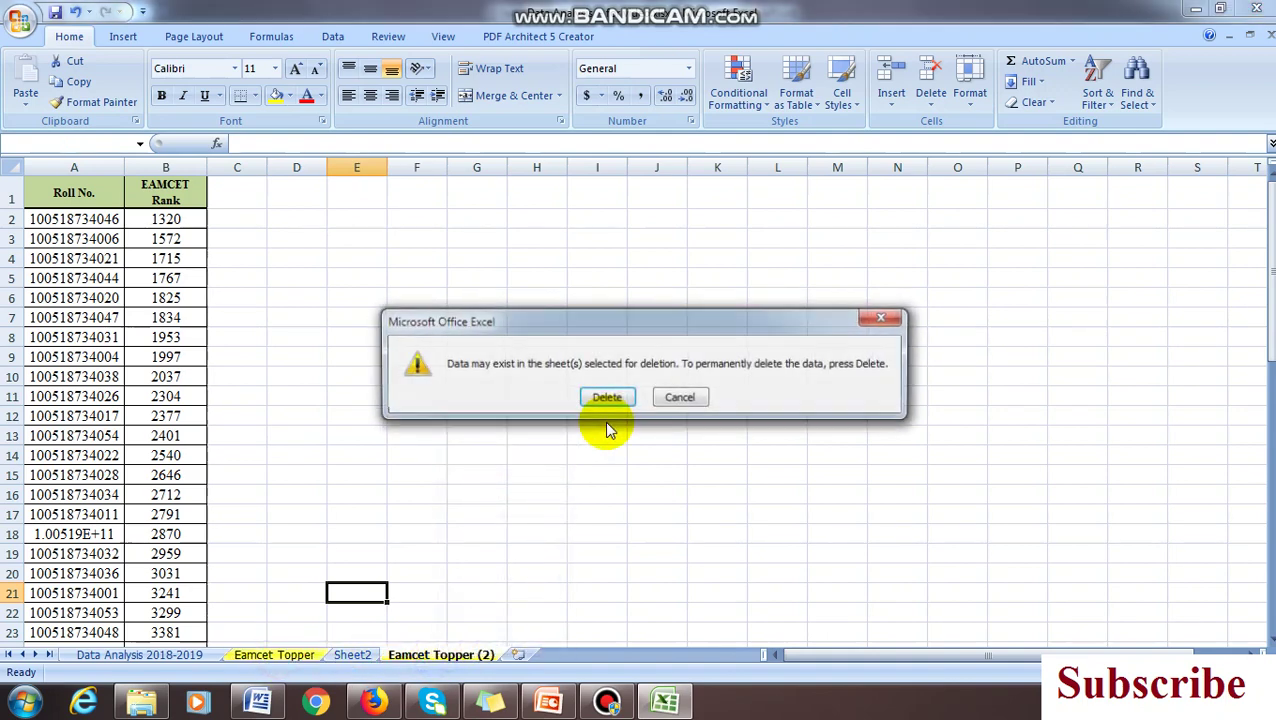
pyautogui.click(607, 398)
pyautogui.click(530, 485)
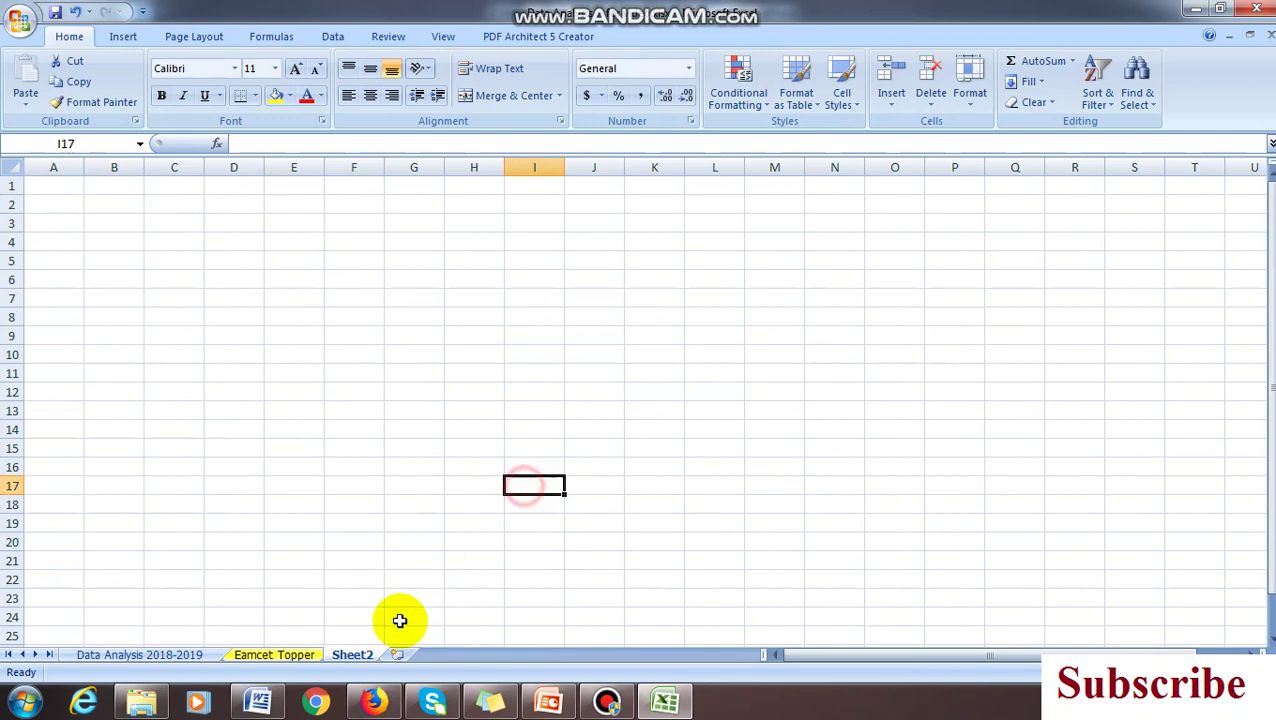
pyautogui.click(283, 651)
# - Switch to the PowerPoint presentation, run the slide show from the current slide and review the slides up to Plotting the graphs
pyautogui.click(555, 697)
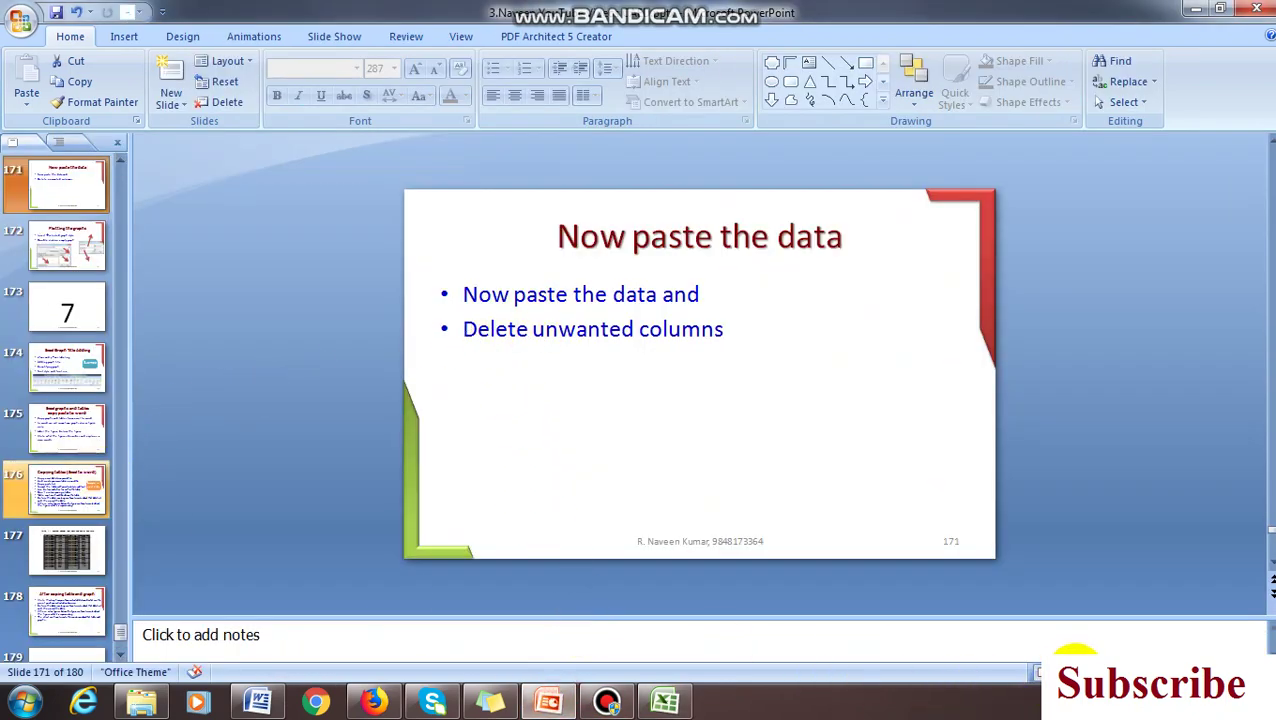
pyautogui.hotkey('shift', 'F5')
pyautogui.click(401, 271)
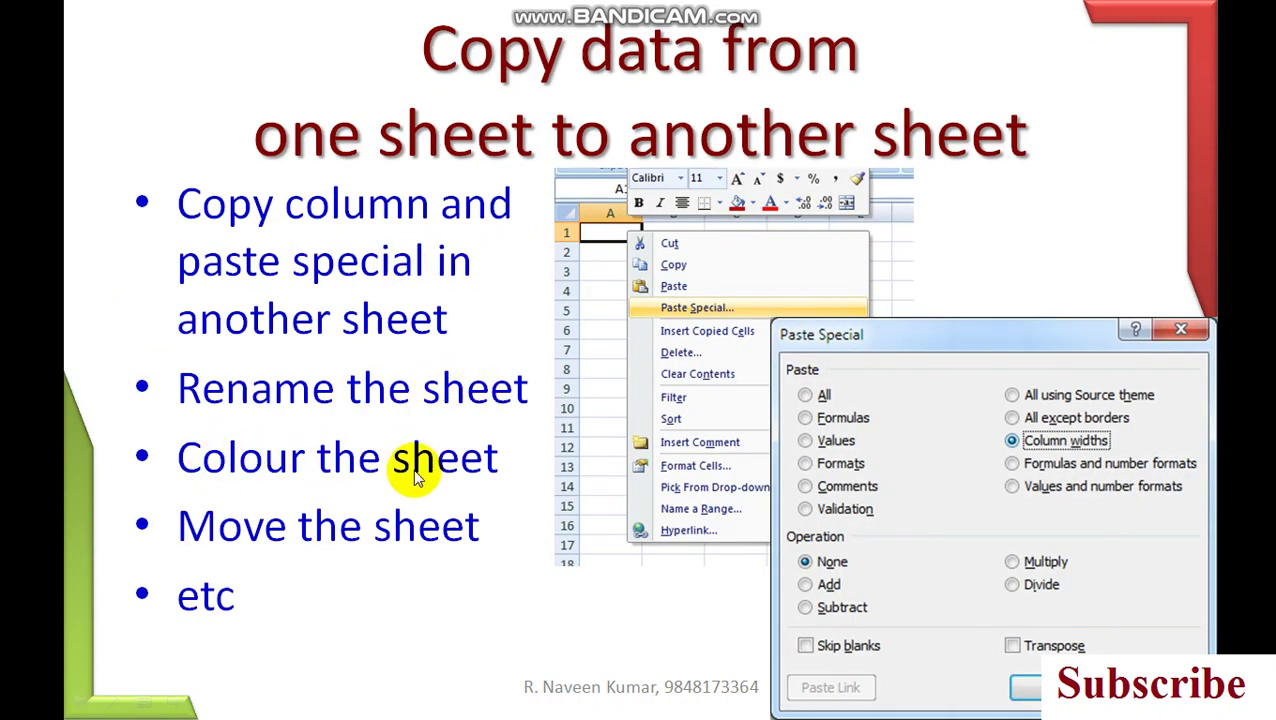
pyautogui.click(474, 570)
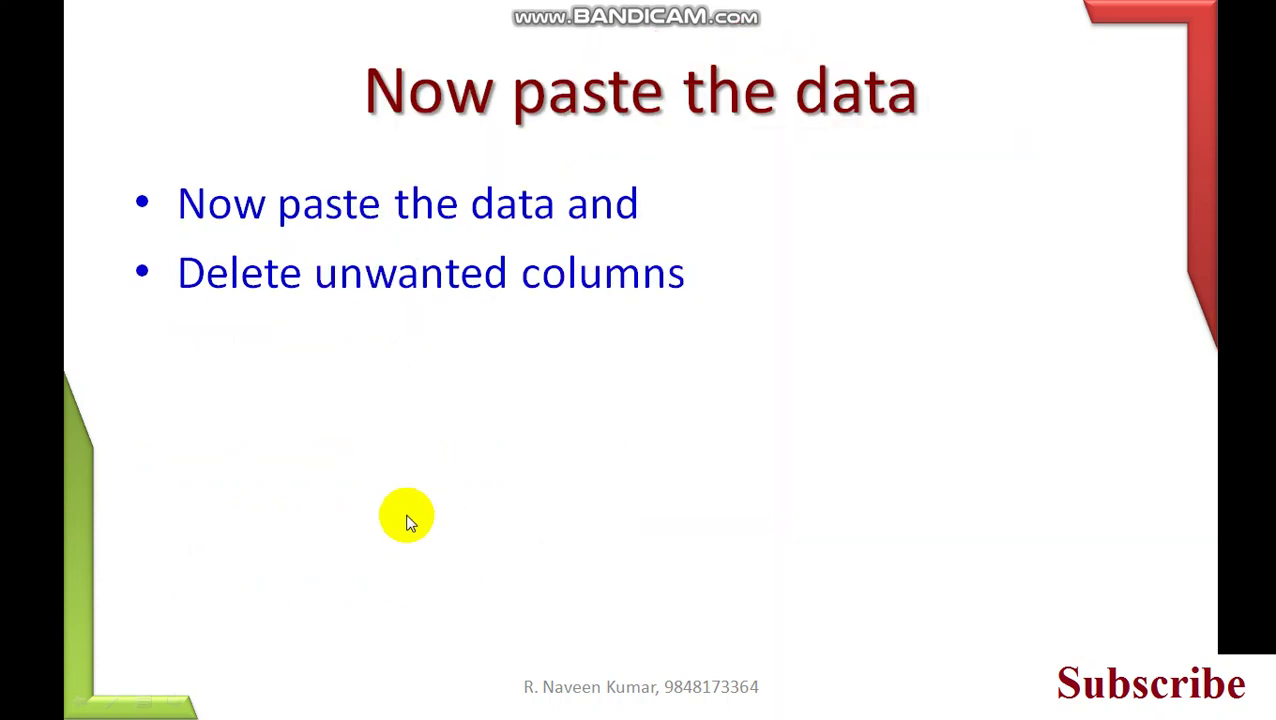
pyautogui.click(718, 296)
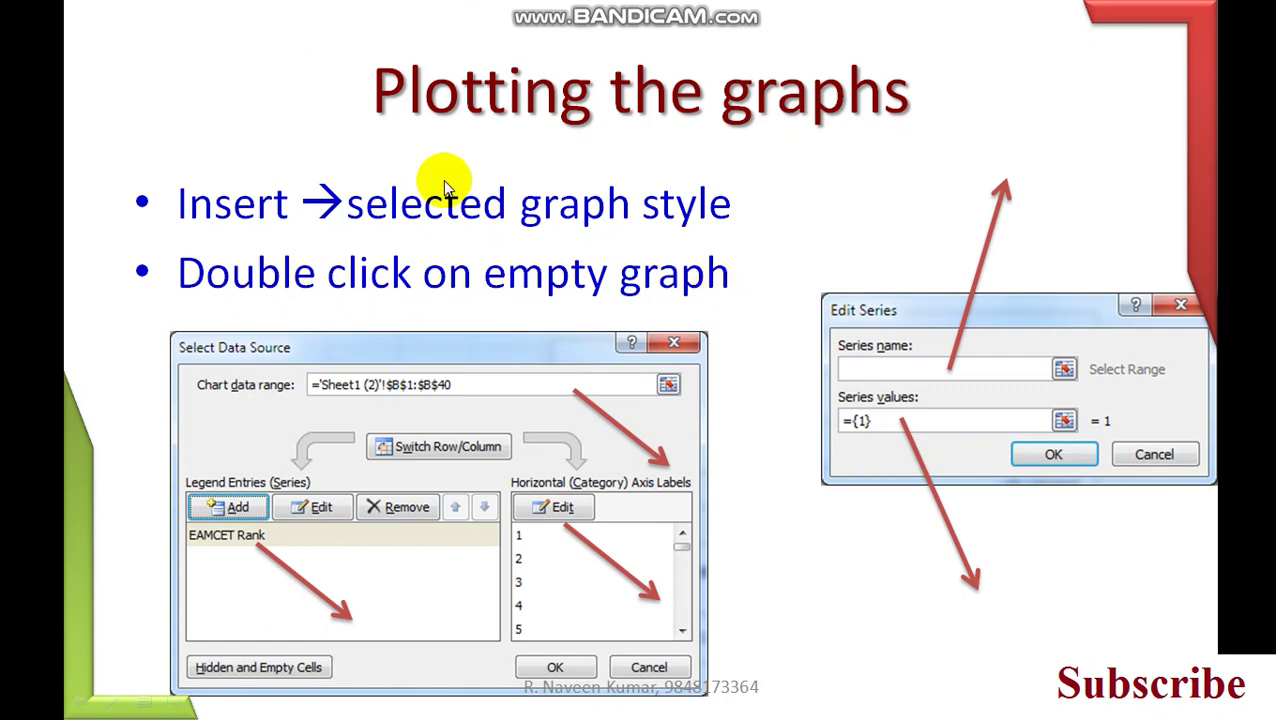
# - End the slide show and switch to the Excel workbook, showing the Roll No. and EAMCET Rank data from its first row
pyautogui.press('Escape')
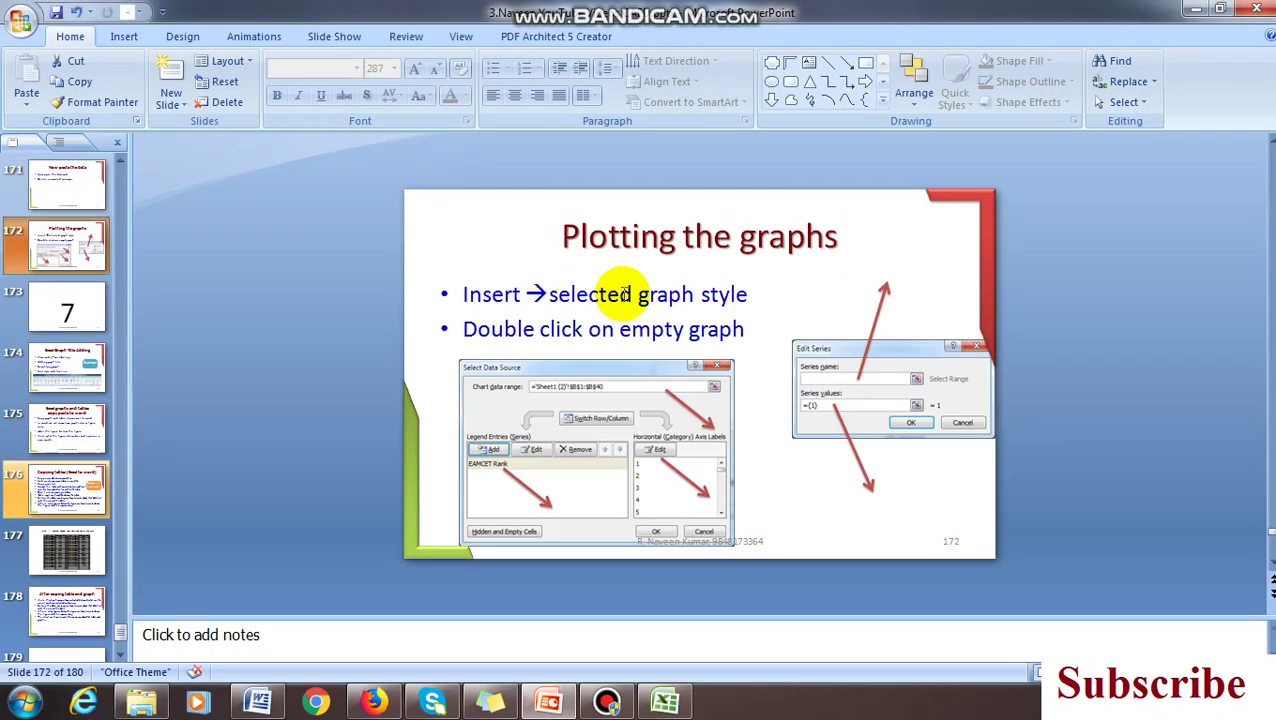
pyautogui.click(664, 703)
pyautogui.click(350, 360)
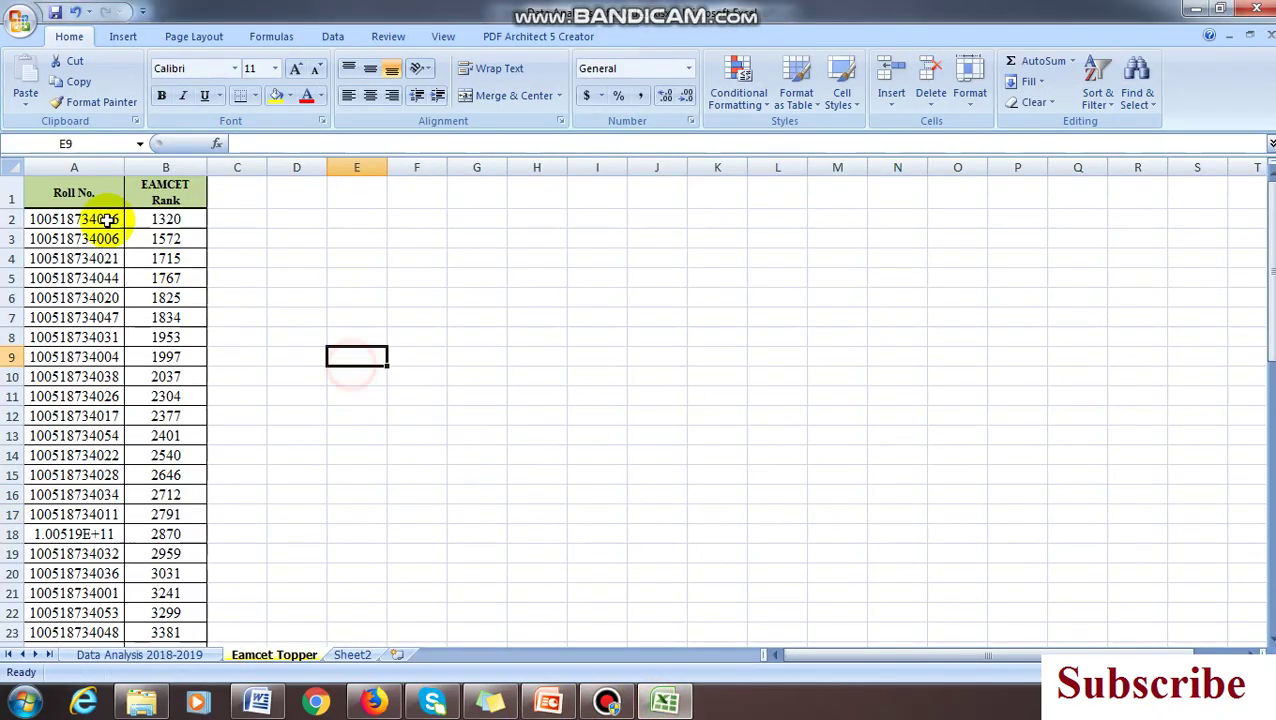
pyautogui.scroll(5, 499, 493)
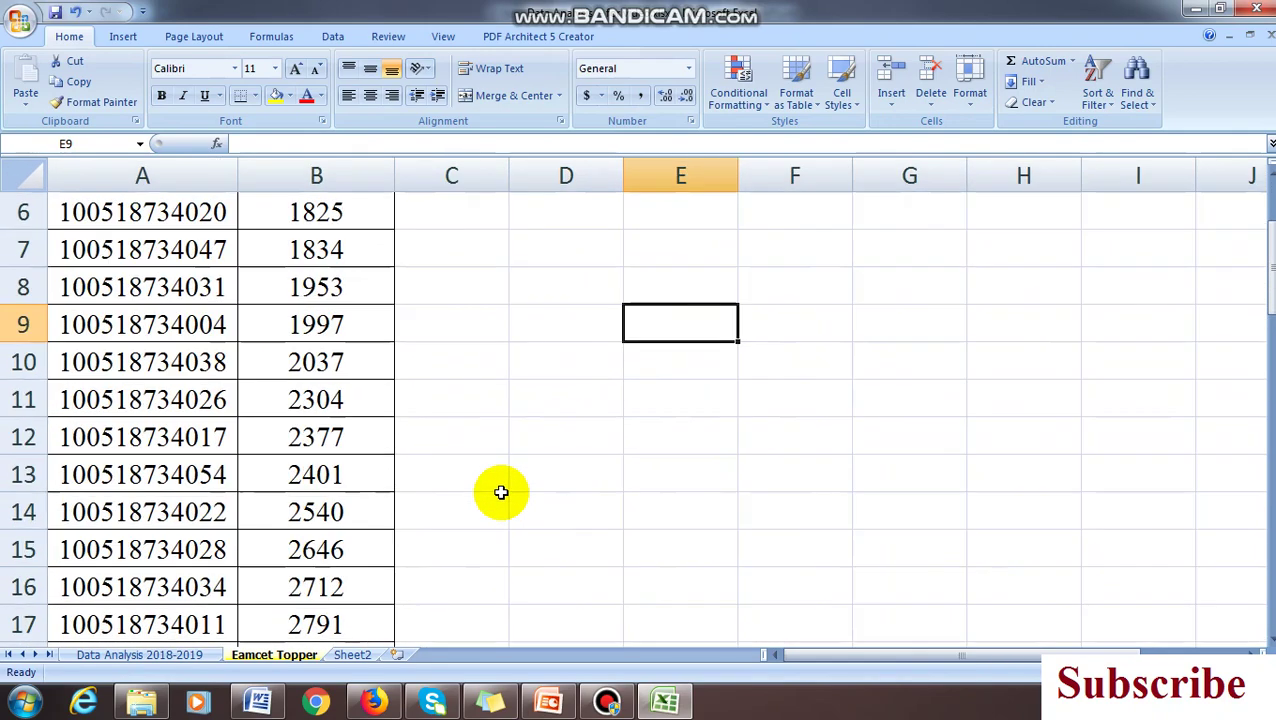
pyautogui.scroll(2, 499, 493)
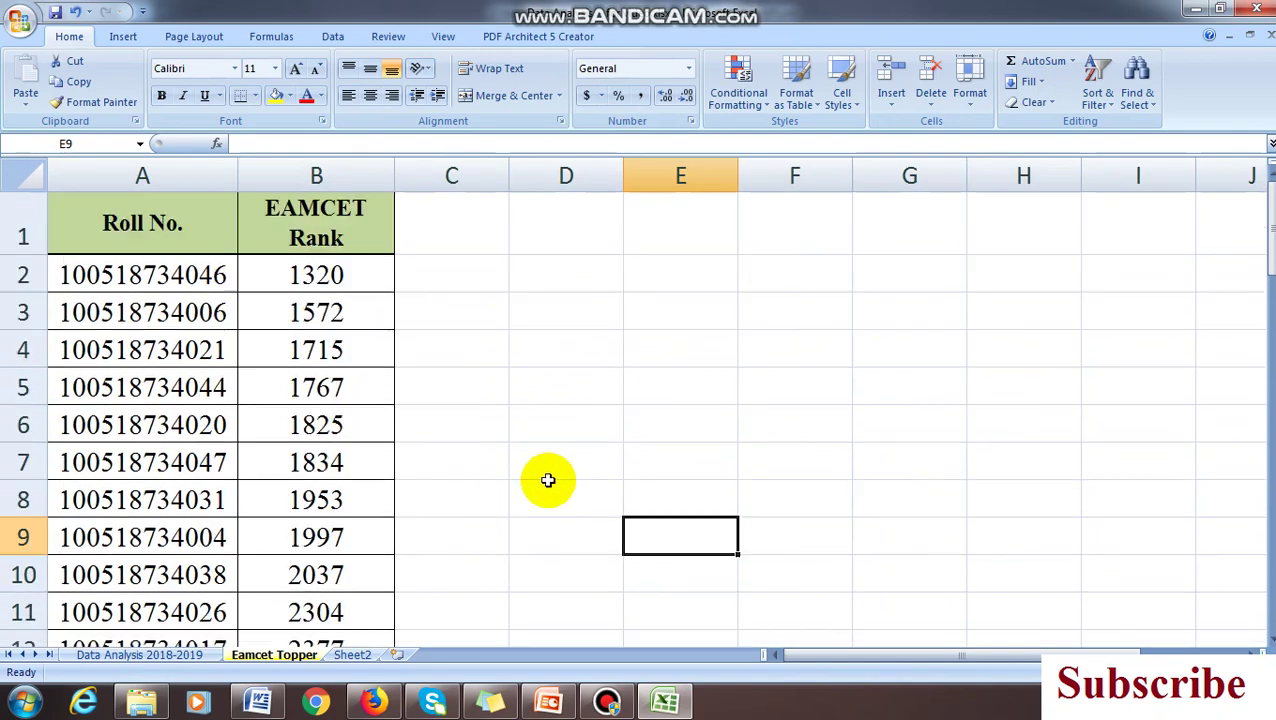
pyautogui.click(124, 37)
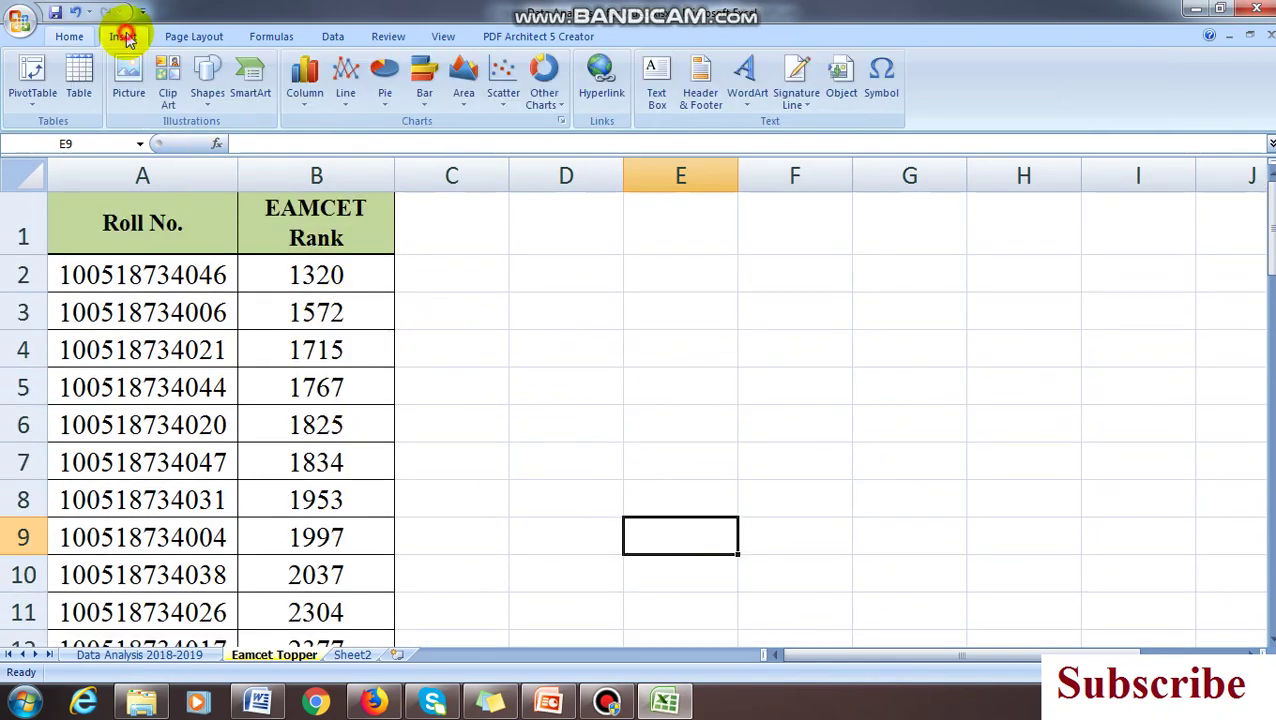
pyautogui.click(345, 80)
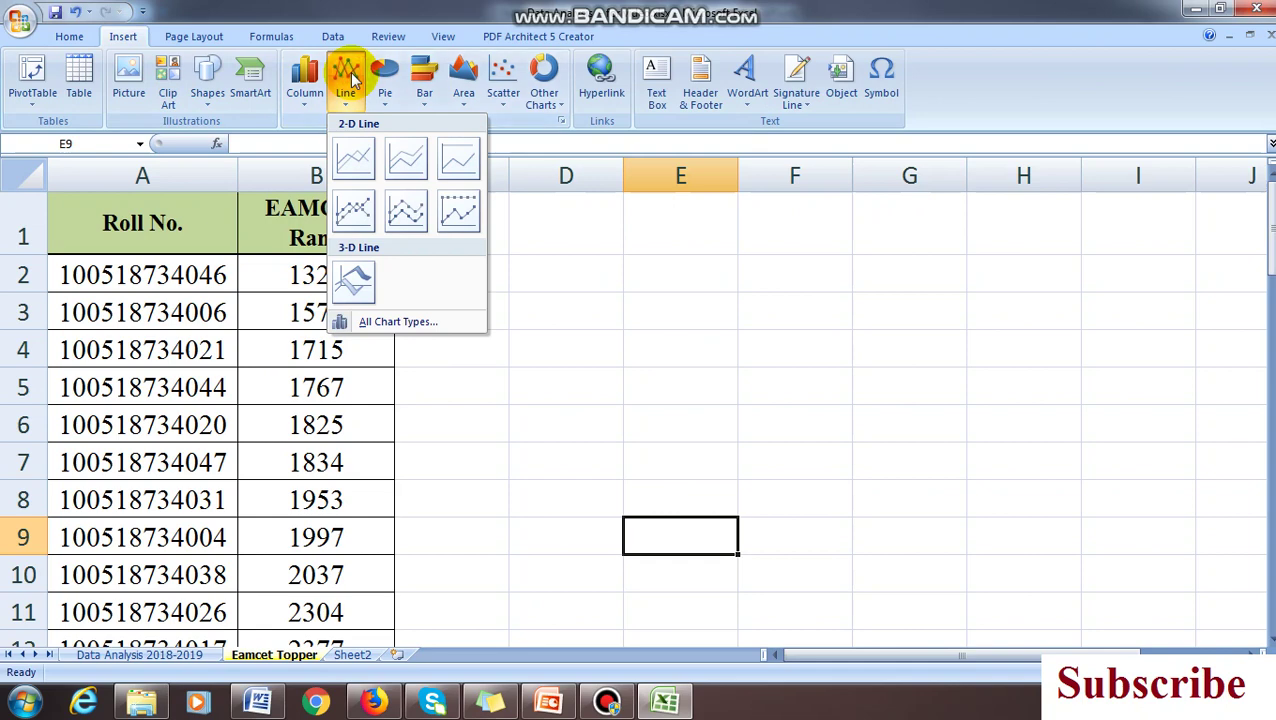
pyautogui.click(356, 211)
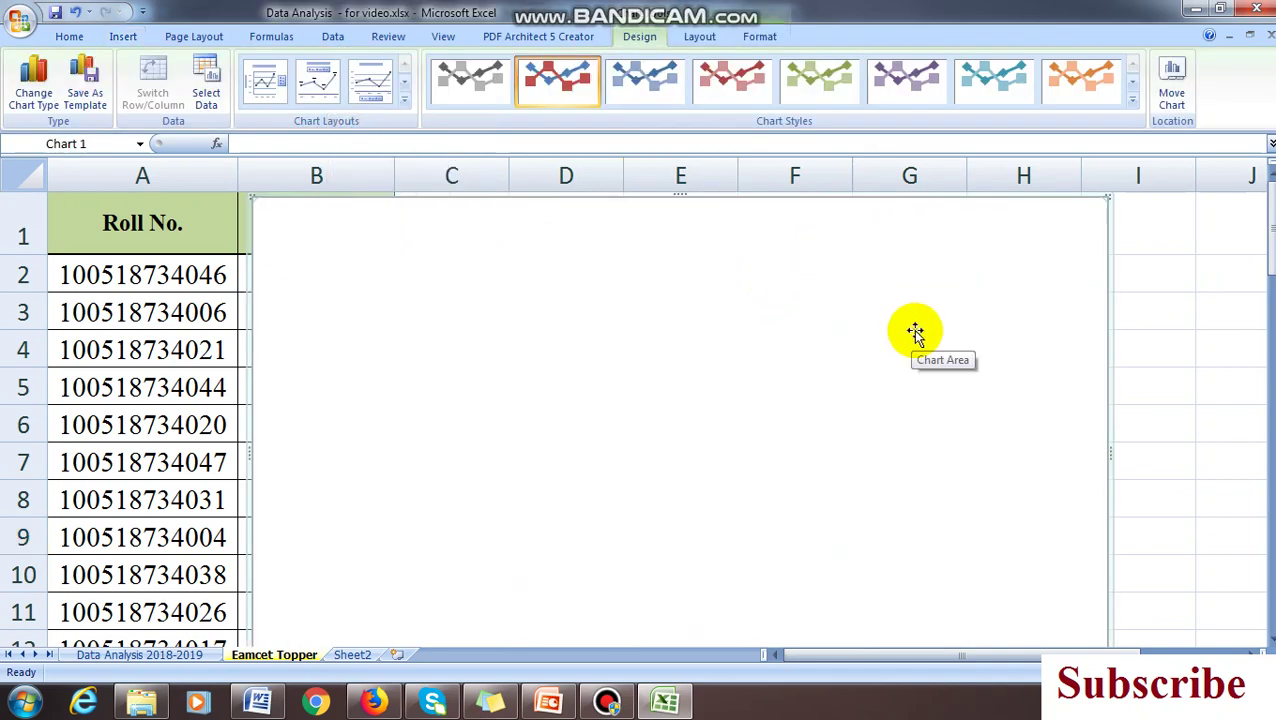
pyautogui.keyDown('ctrl'); pyautogui.scroll(-2, 915, 333); pyautogui.keyUp('ctrl')
pyautogui.moveTo(820, 192); pyautogui.dragTo(1080, 228)
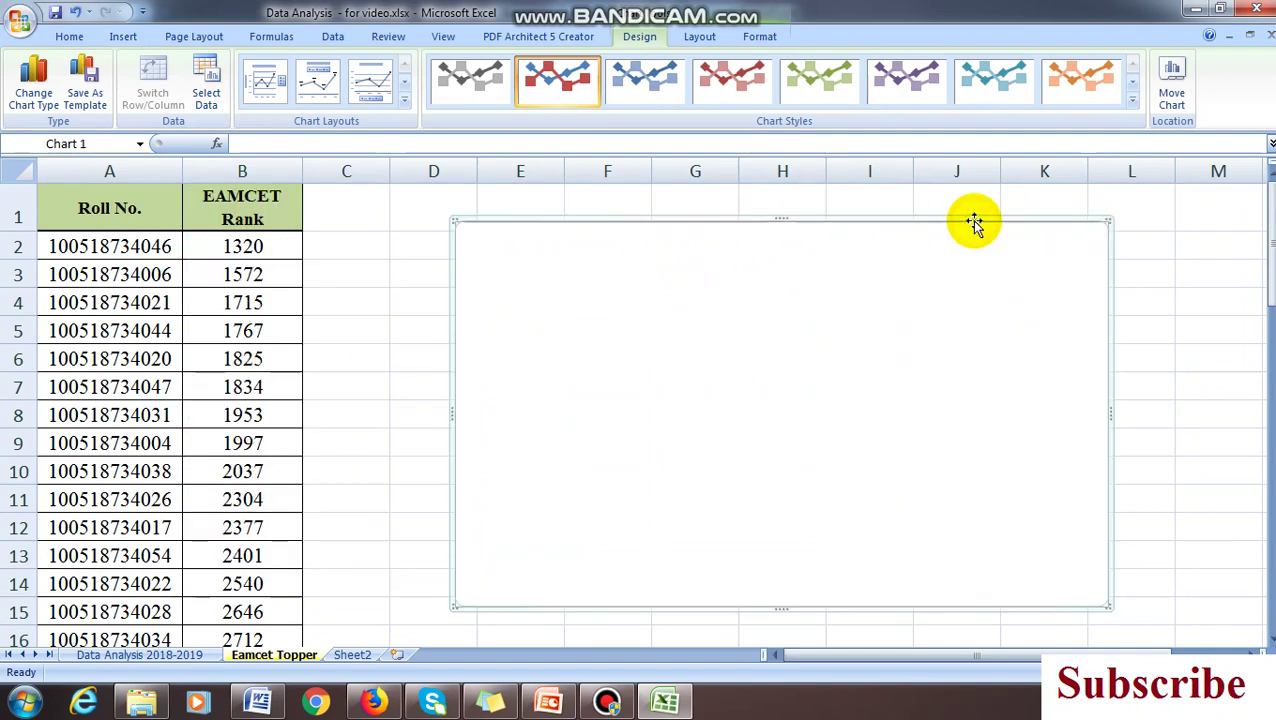
pyautogui.press('Delete')
# - Insert an empty 2-D line chart with markers and place it beside the data over columns E to L
pyautogui.click(125, 38)
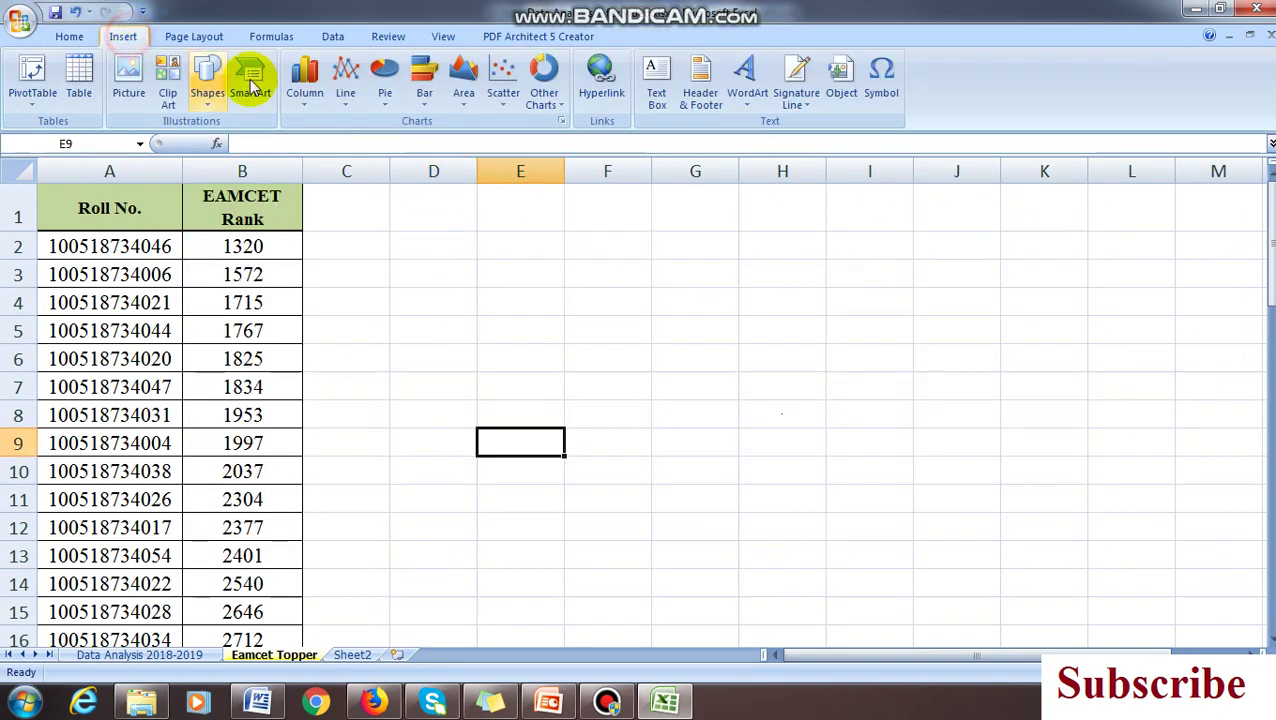
pyautogui.click(346, 80)
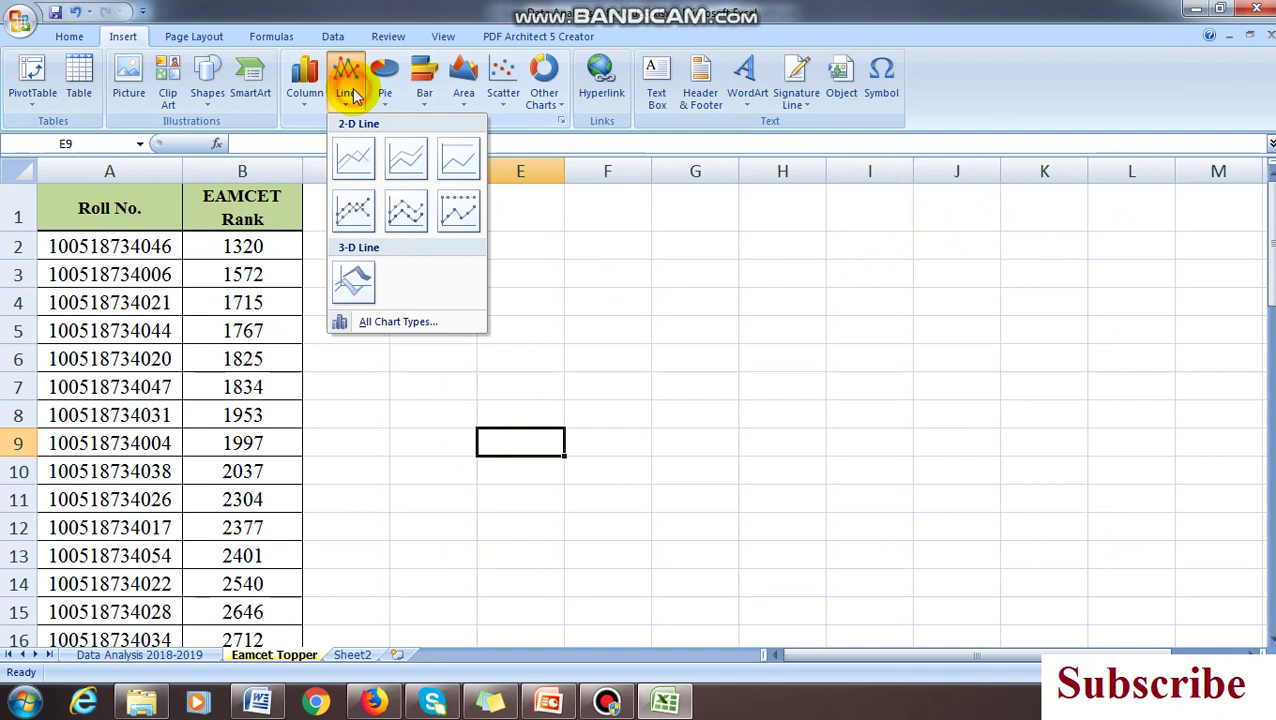
pyautogui.click(353, 212)
pyautogui.moveTo(826, 248); pyautogui.dragTo(993, 224)
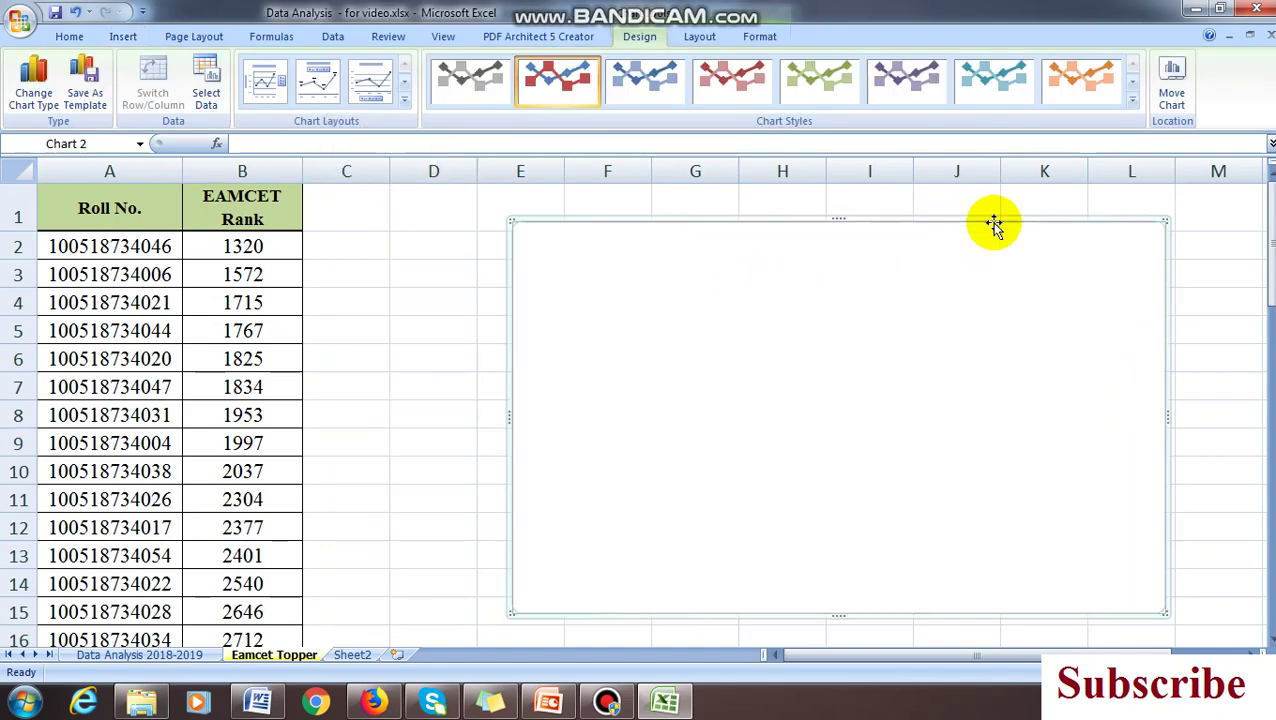
# - Add a data series to the chart with cell B1 as its name and B2:B41 on the Eamcet Topper sheet as its values
pyautogui.click(208, 90)
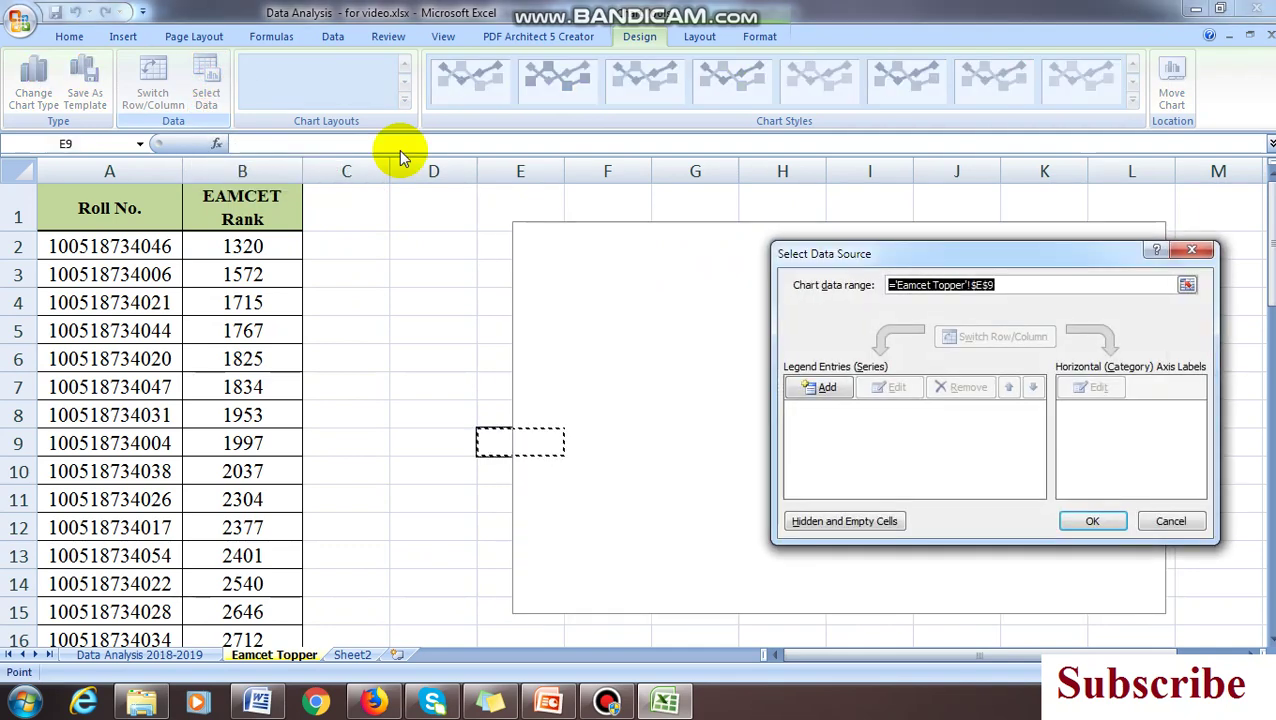
pyautogui.click(836, 390)
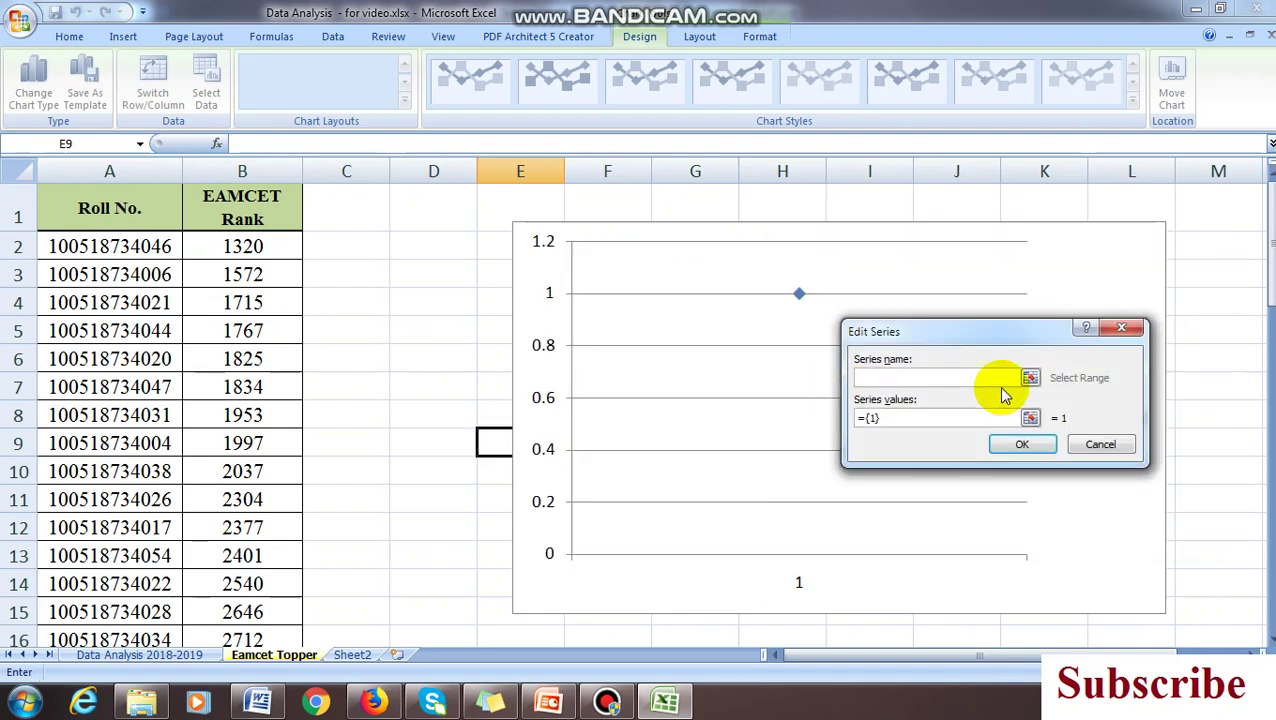
pyautogui.click(276, 197)
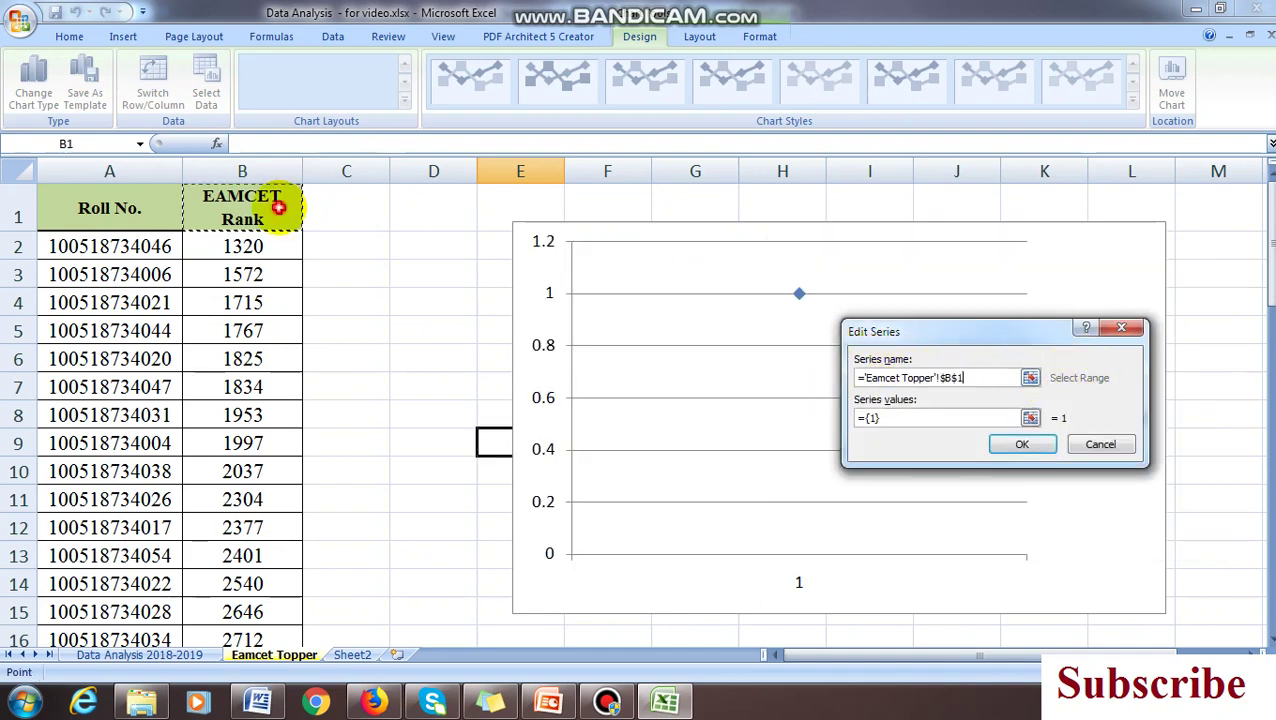
pyautogui.click(1030, 418)
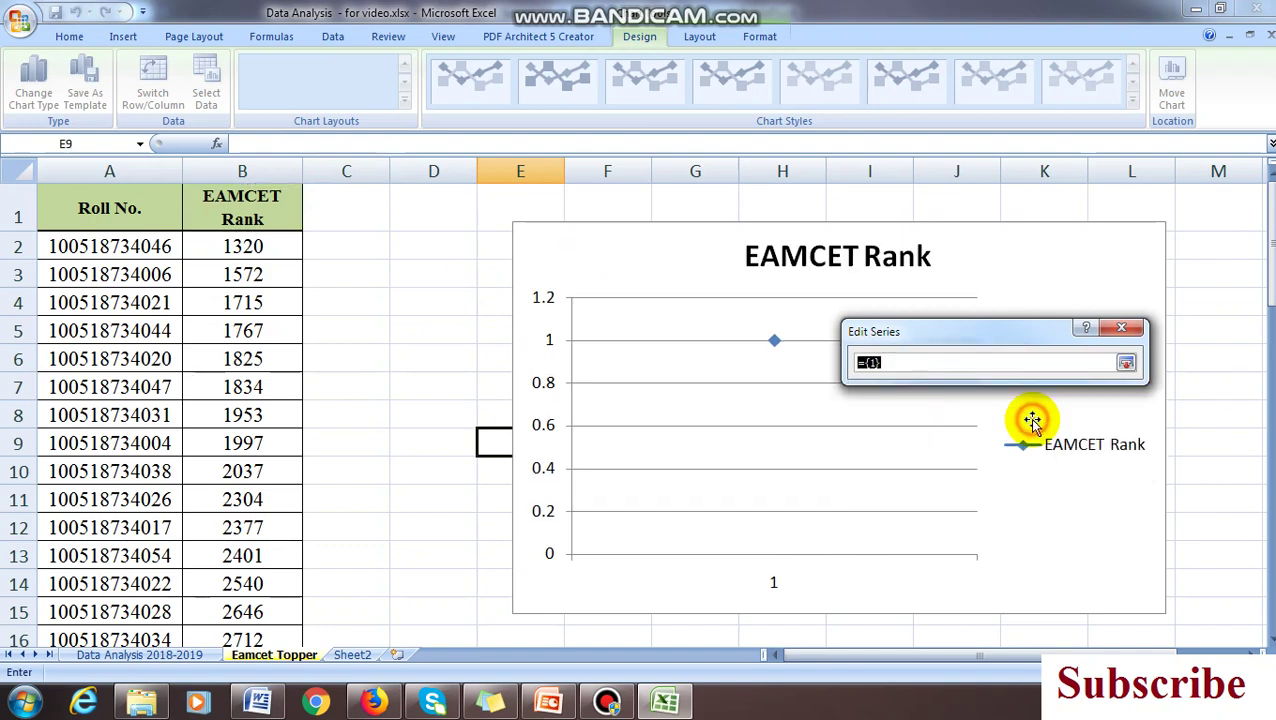
pyautogui.moveTo(255, 250); pyautogui.dragTo(256, 450)
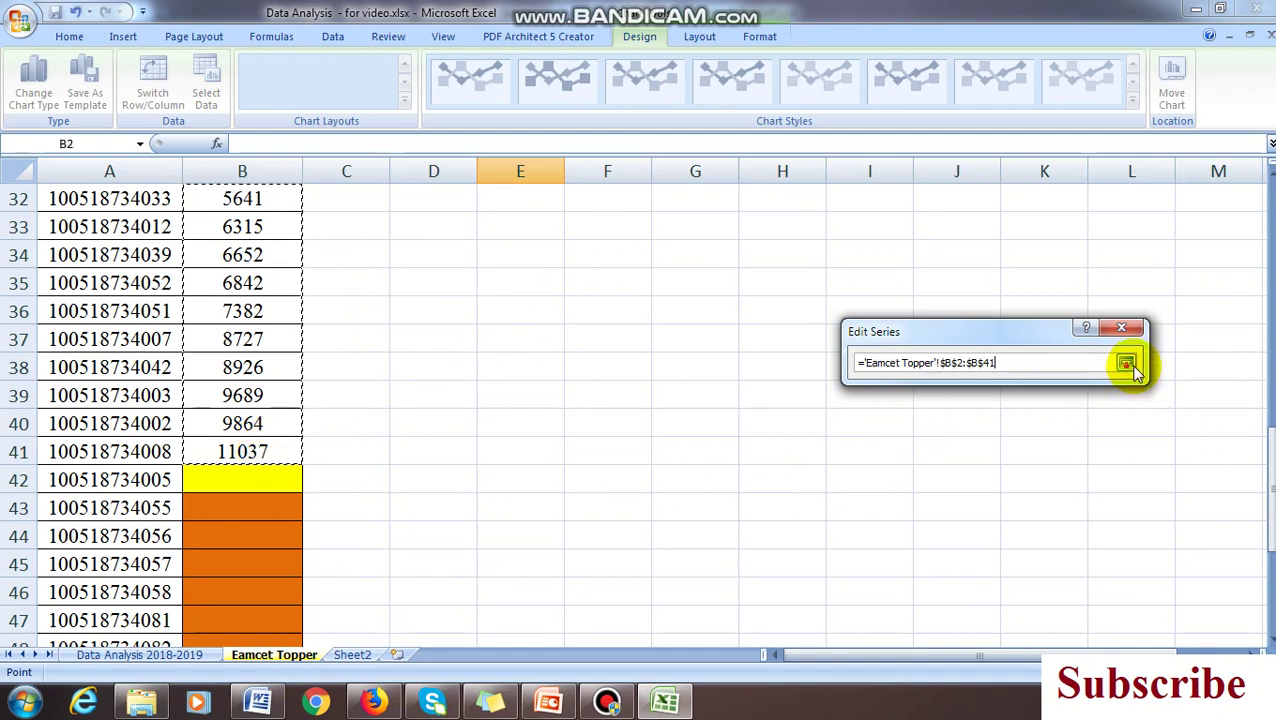
pyautogui.click(1125, 363)
pyautogui.click(1022, 444)
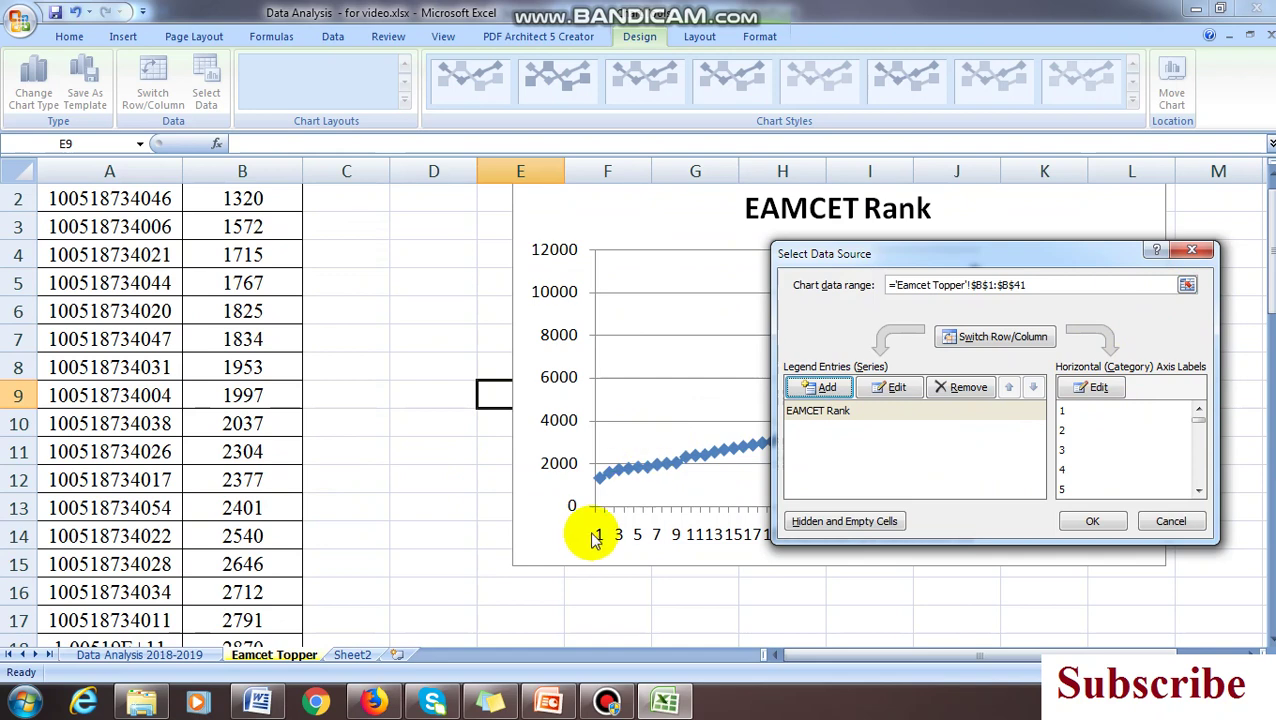
# - Set the chart's horizontal axis labels to the roll numbers in A2:A41 and accept the data source
pyautogui.moveTo(1090, 253); pyautogui.dragTo(1131, 359)
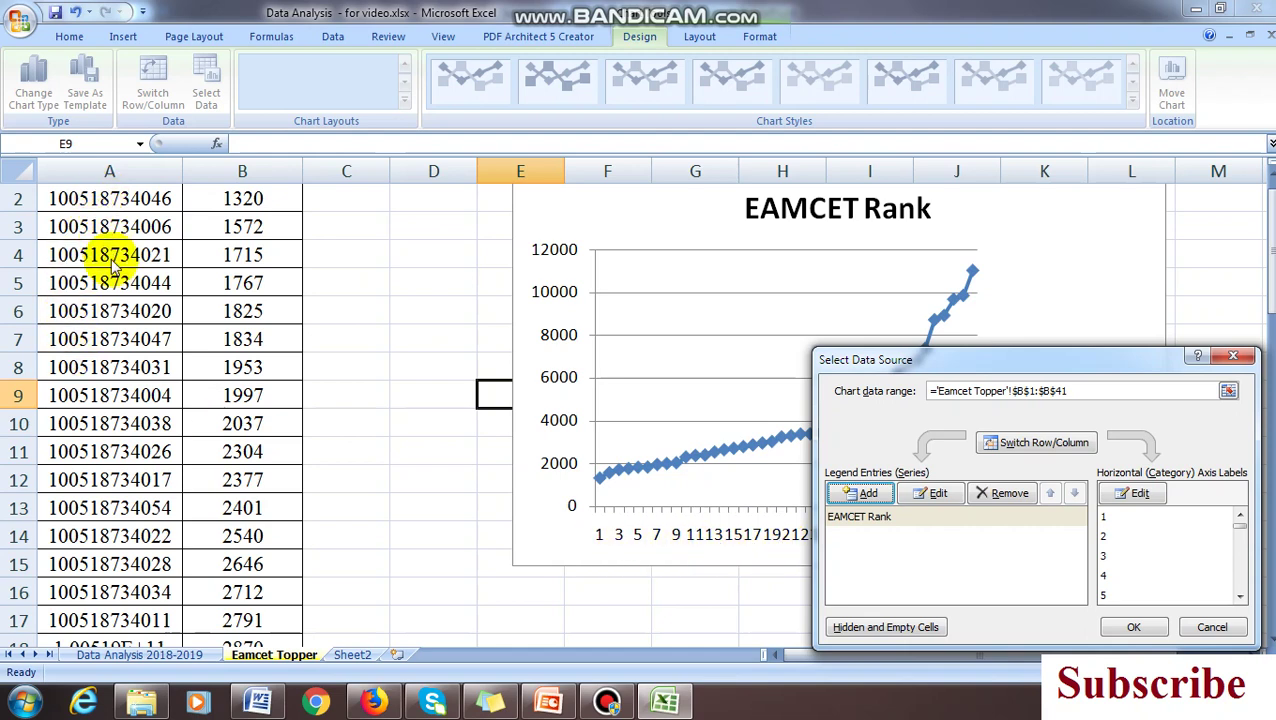
pyautogui.moveTo(1105, 350); pyautogui.dragTo(1112, 240)
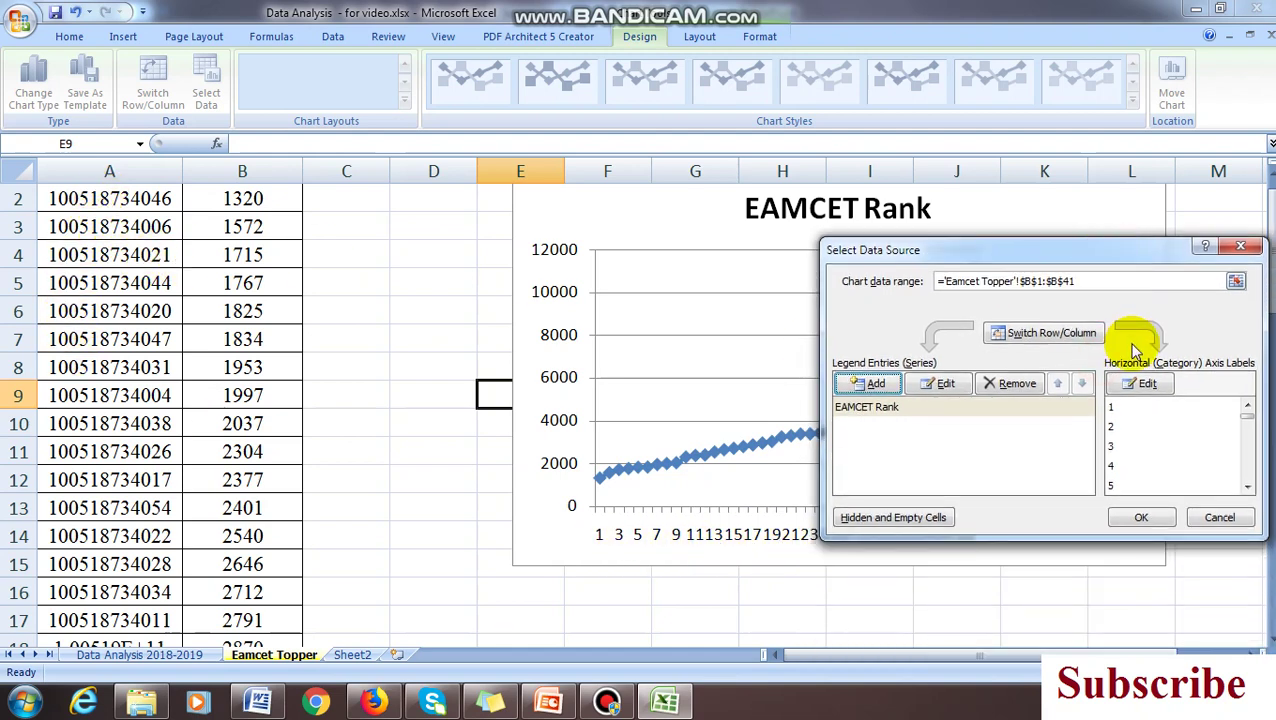
pyautogui.click(1146, 385)
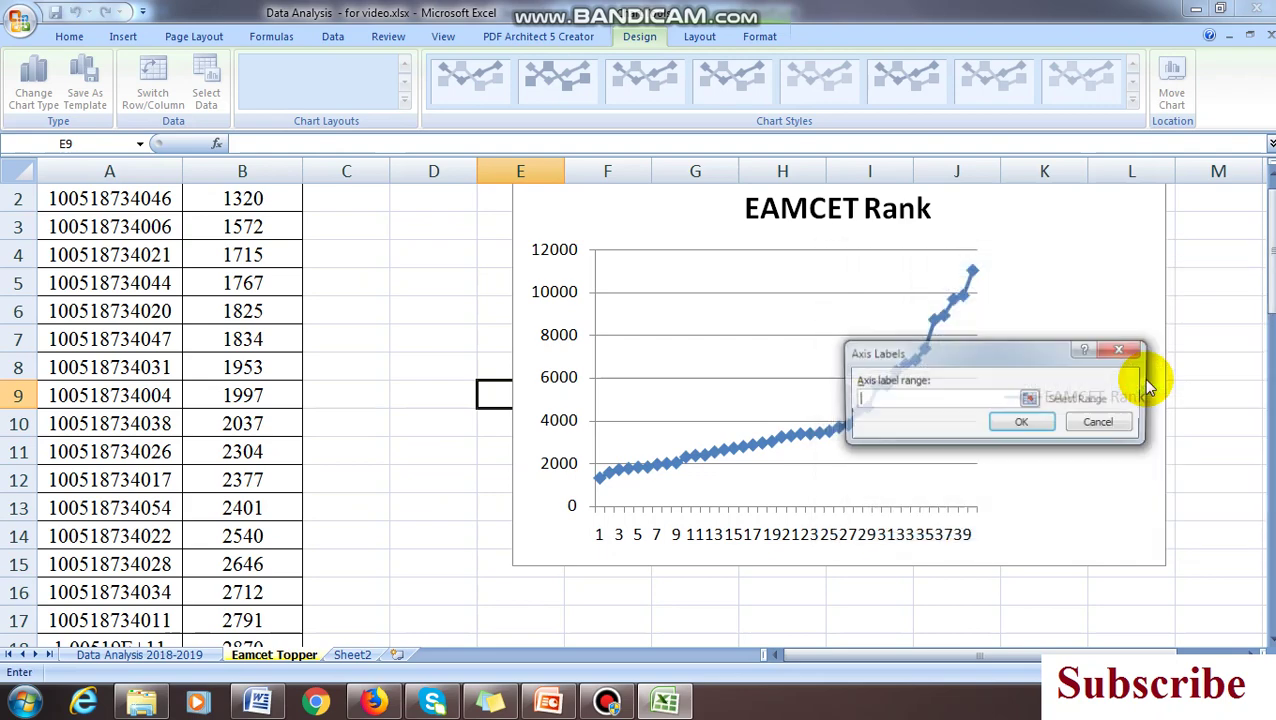
pyautogui.click(1035, 399)
pyautogui.scroll(1, 500, 405)
pyautogui.moveTo(148, 250); pyautogui.dragTo(135, 367)
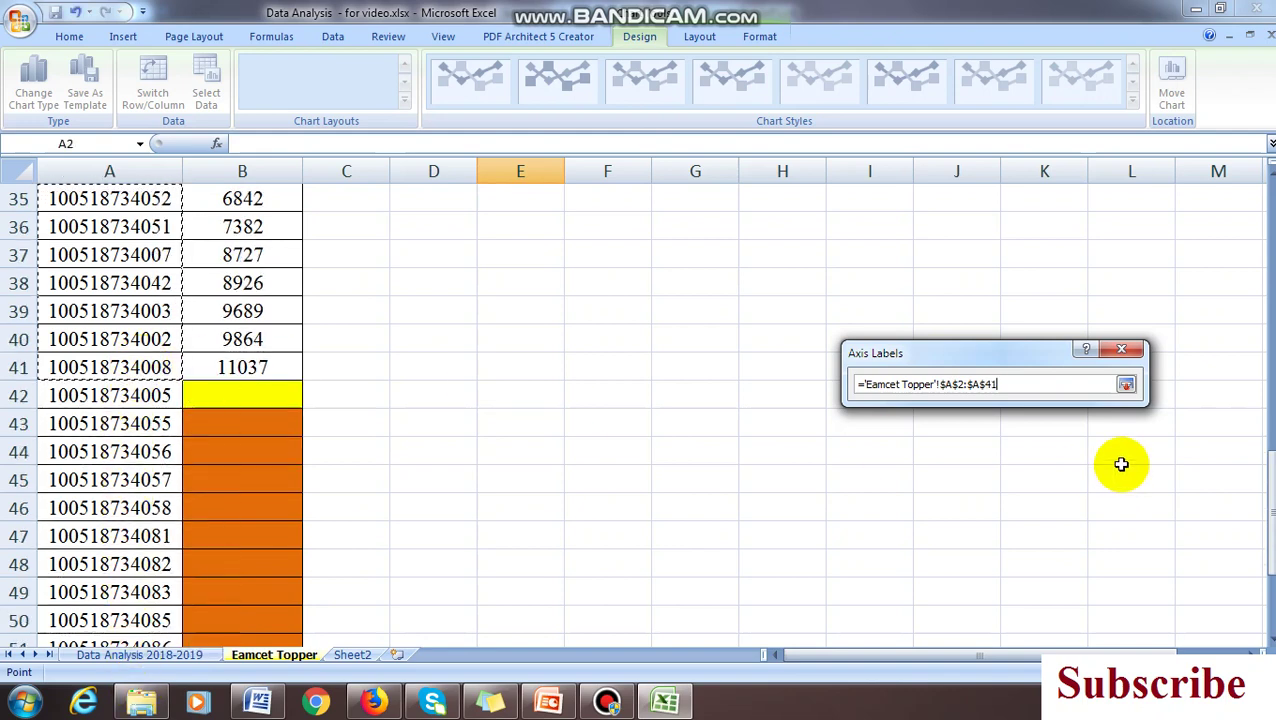
pyautogui.click(1126, 384)
pyautogui.click(1025, 423)
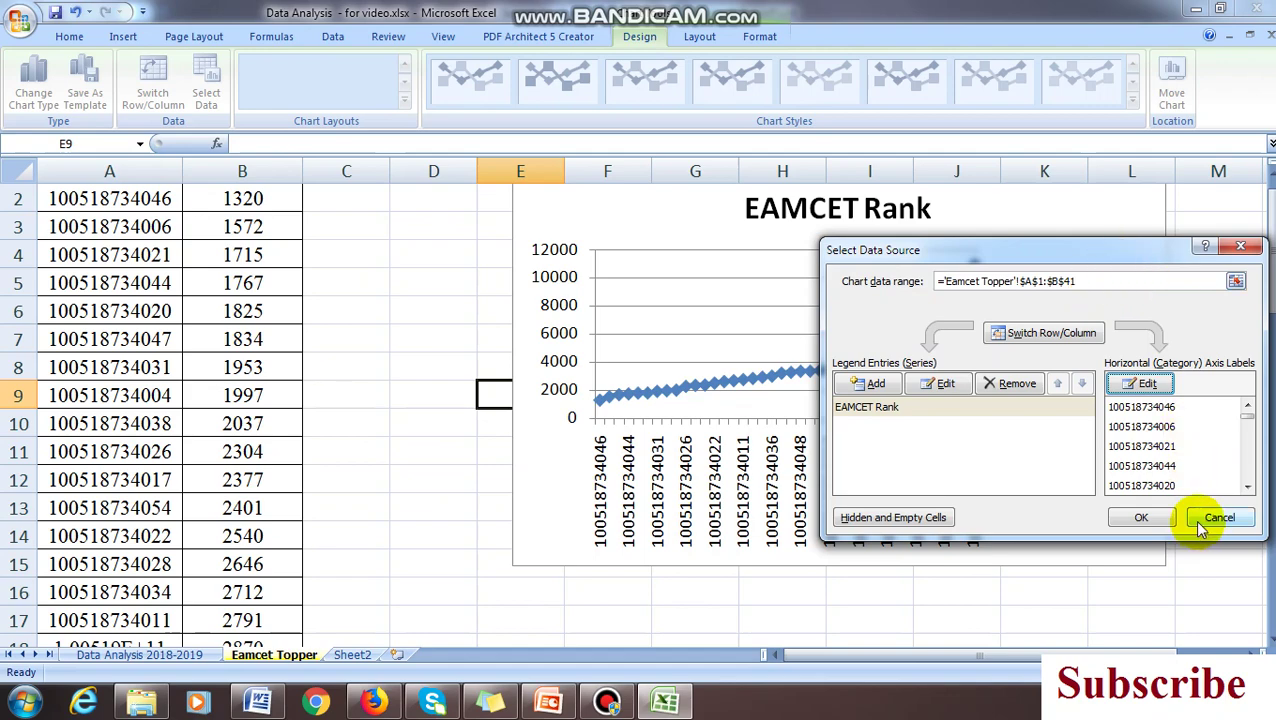
pyautogui.click(1149, 516)
# - Move the chart closer to the data table so that it starts in column D
pyautogui.scroll(1, 940, 345)
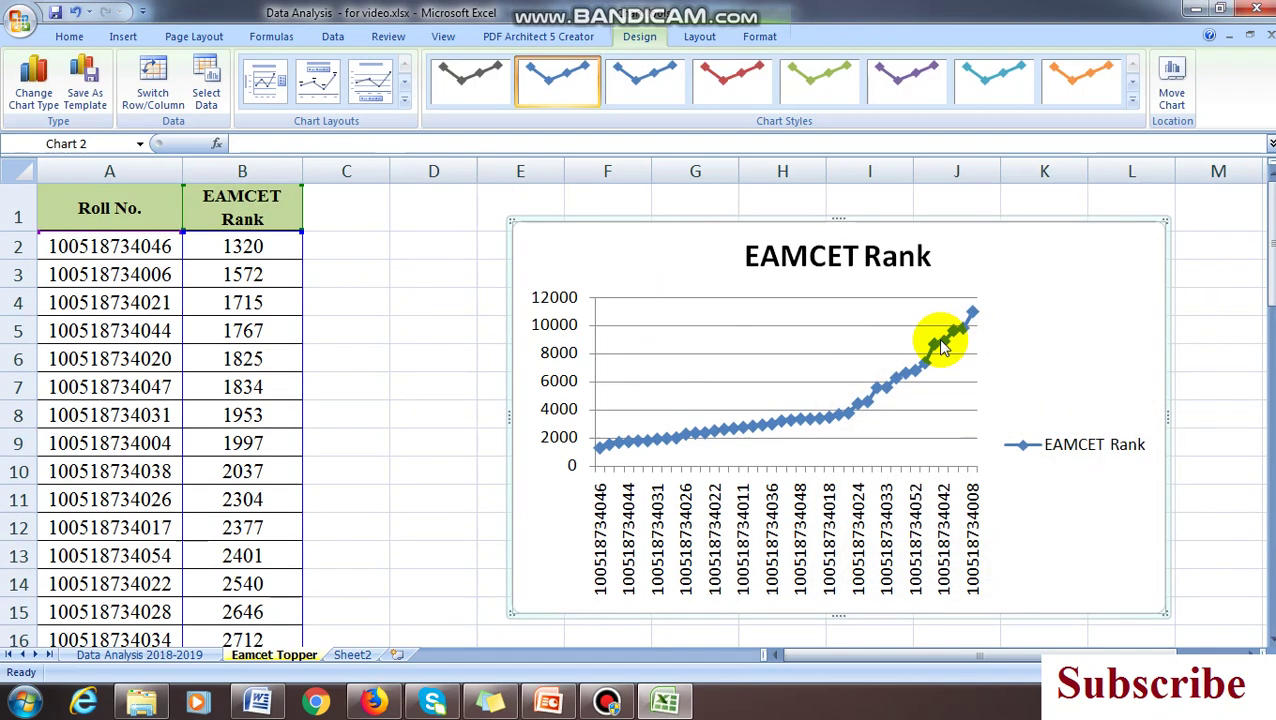
pyautogui.keyDown('ctrl'); pyautogui.scroll(-1, 890, 388); pyautogui.keyUp('ctrl')
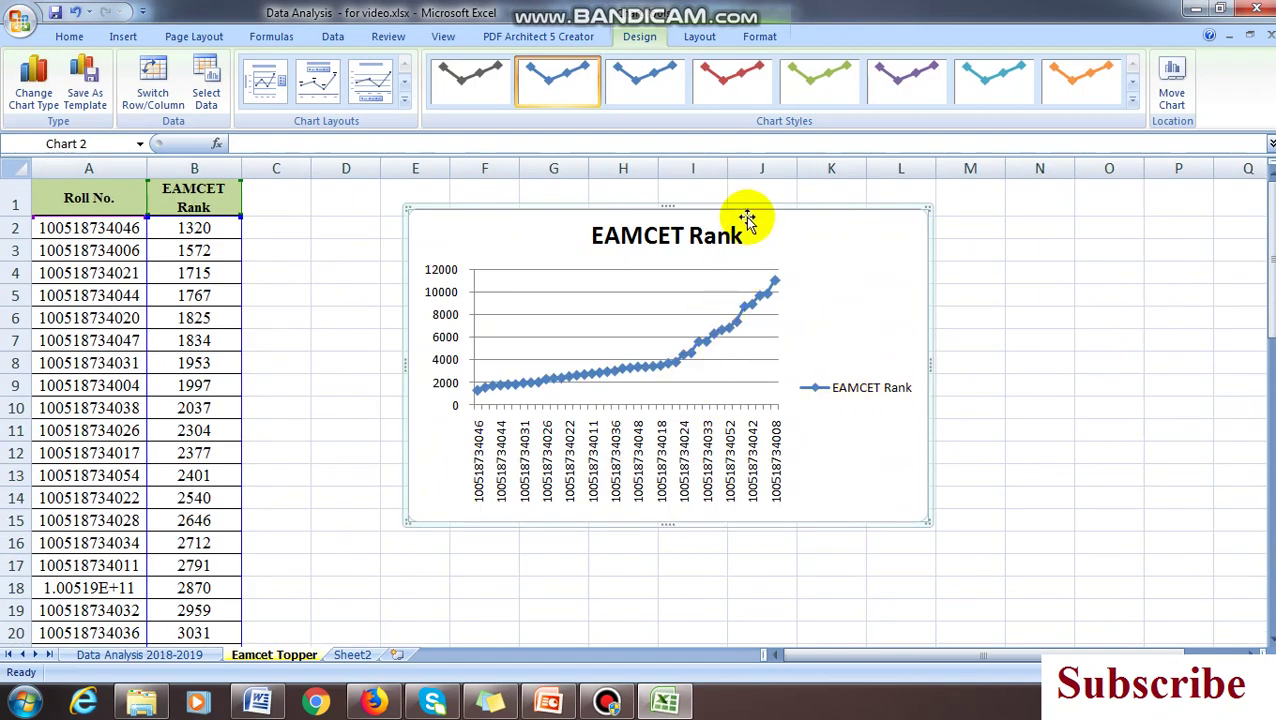
pyautogui.moveTo(746, 205); pyautogui.dragTo(694, 213)
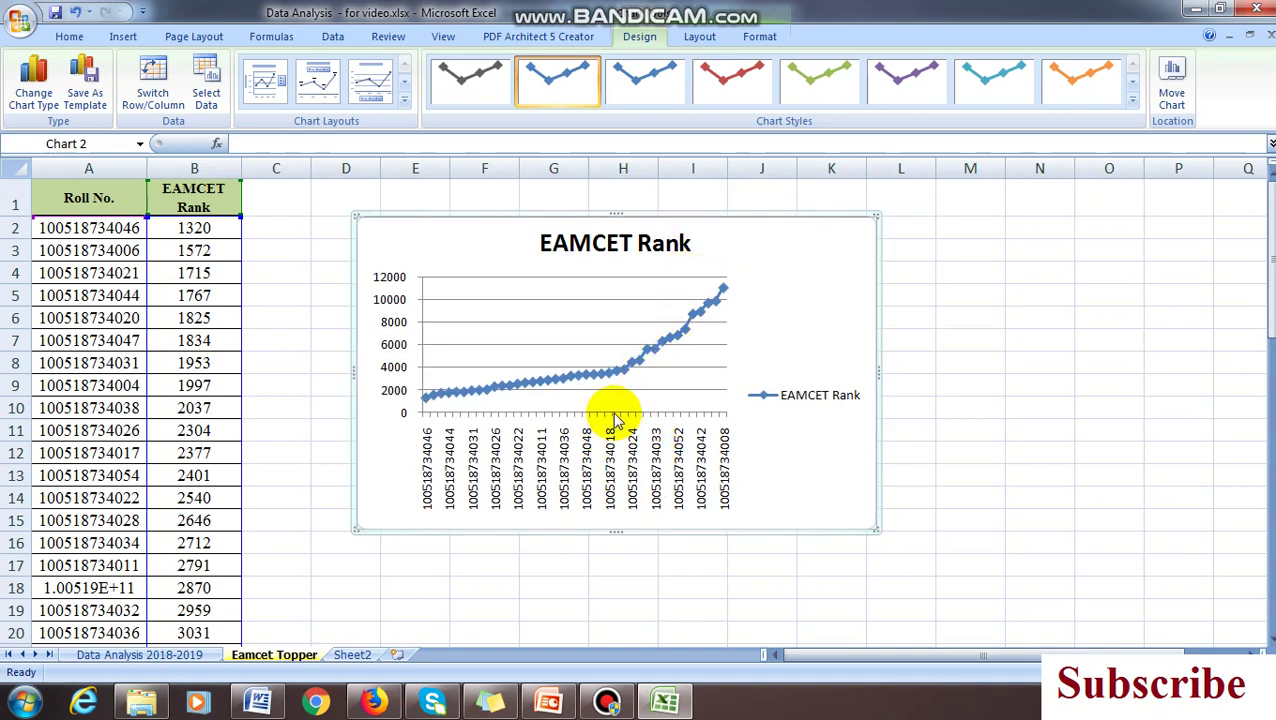
# - Move the legend into the upper-left part of the plot area and delete the chart's horizontal gridlines
pyautogui.moveTo(840, 382); pyautogui.dragTo(558, 295)
pyautogui.click(772, 320)
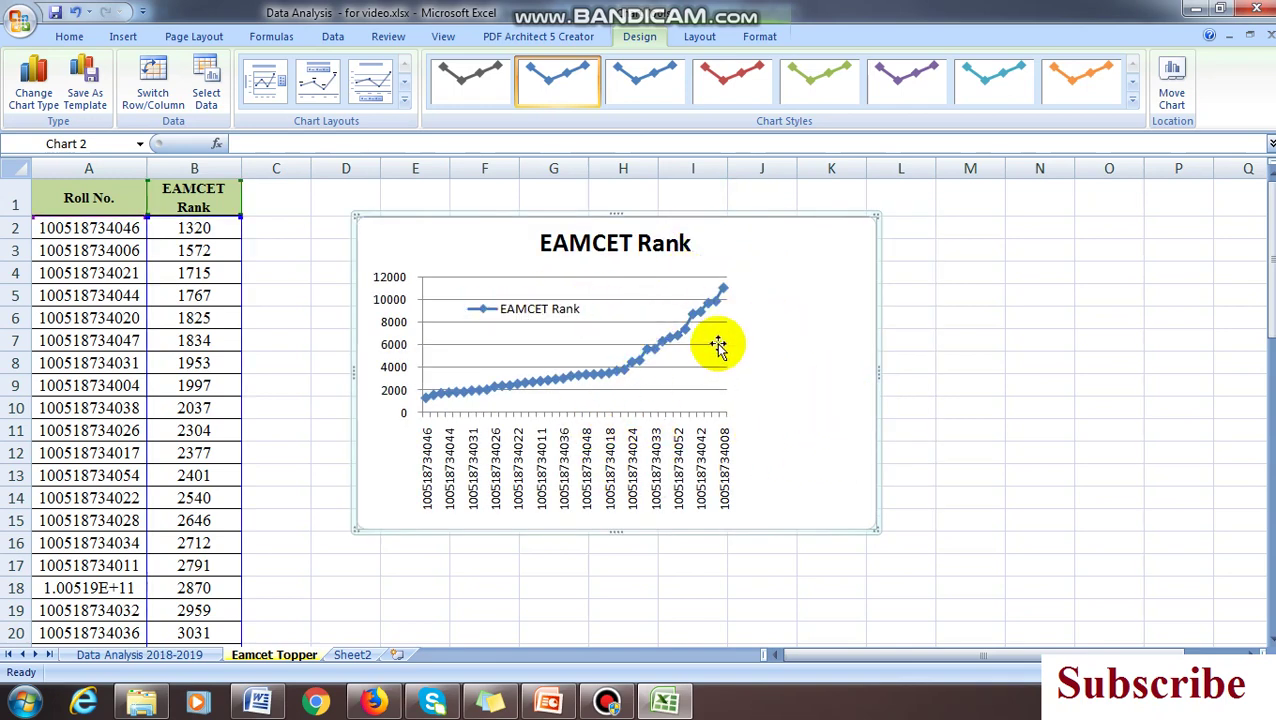
pyautogui.click(710, 369)
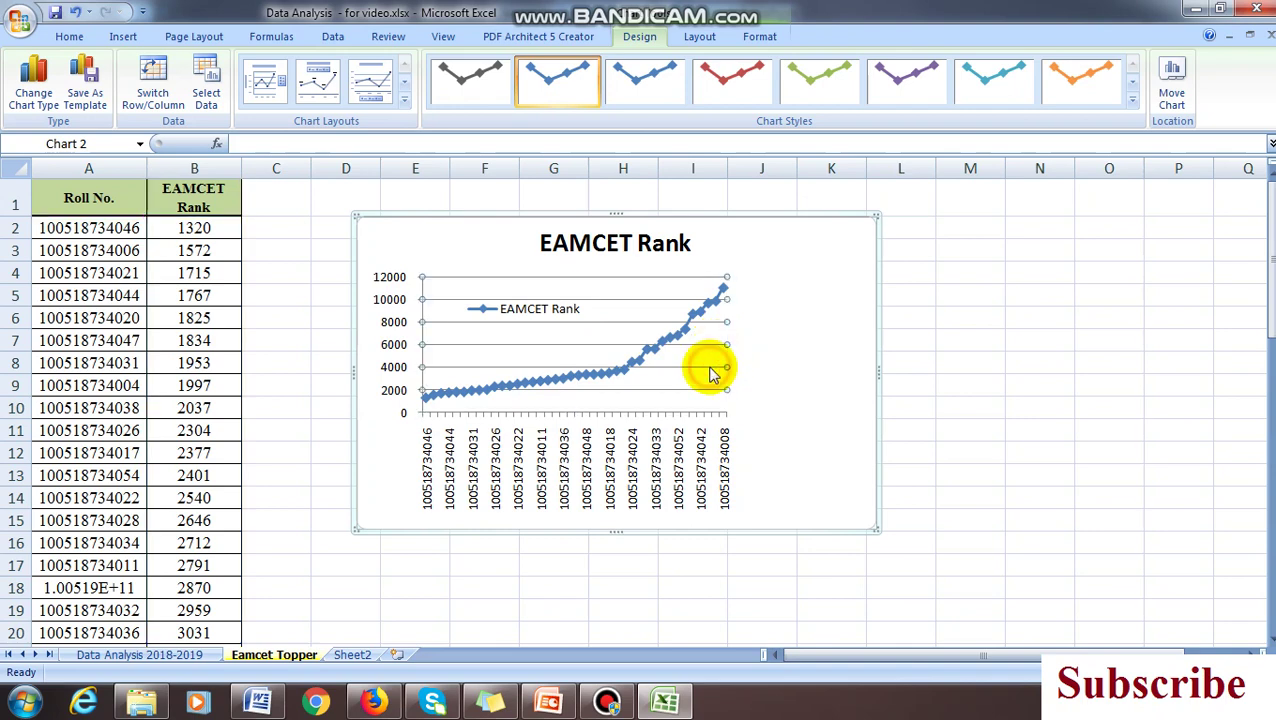
pyautogui.press('Delete')
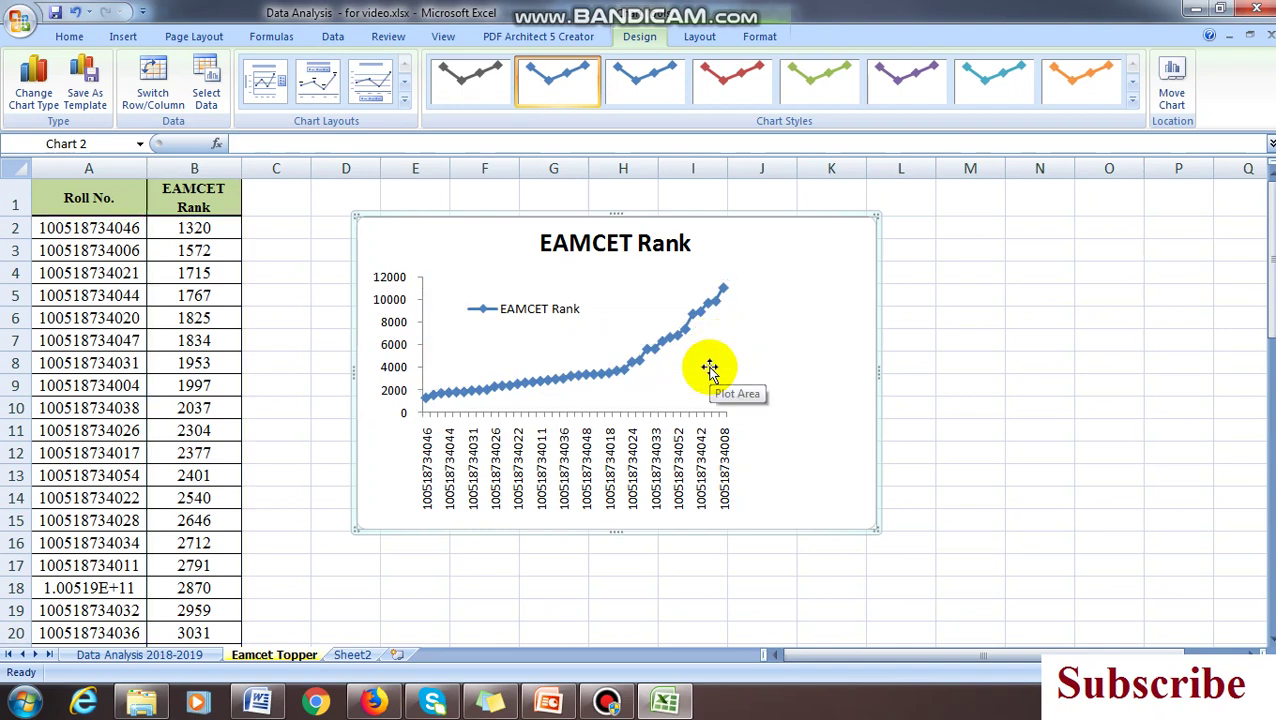
# - Widen the plot area into the space freed by the legend and enlarge the chart to about column N and row 20
pyautogui.click(709, 369)
pyautogui.moveTo(729, 344); pyautogui.dragTo(845, 339)
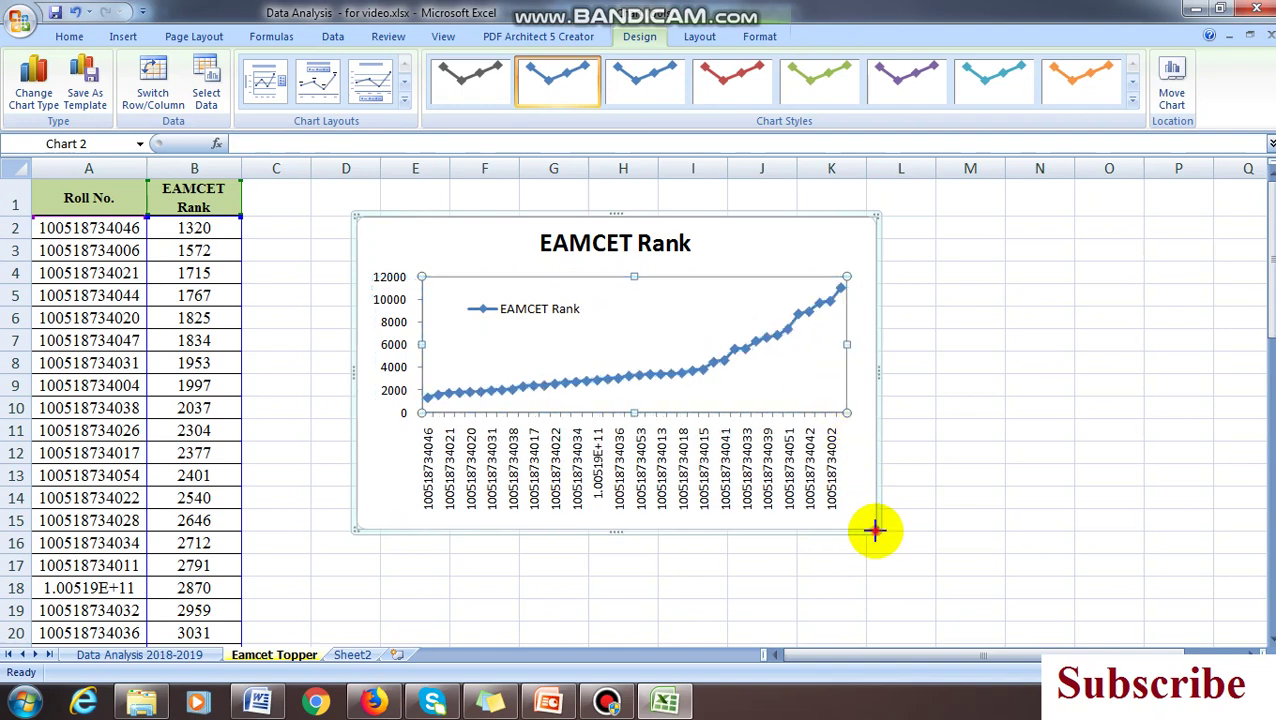
pyautogui.moveTo(875, 531); pyautogui.dragTo(1080, 634)
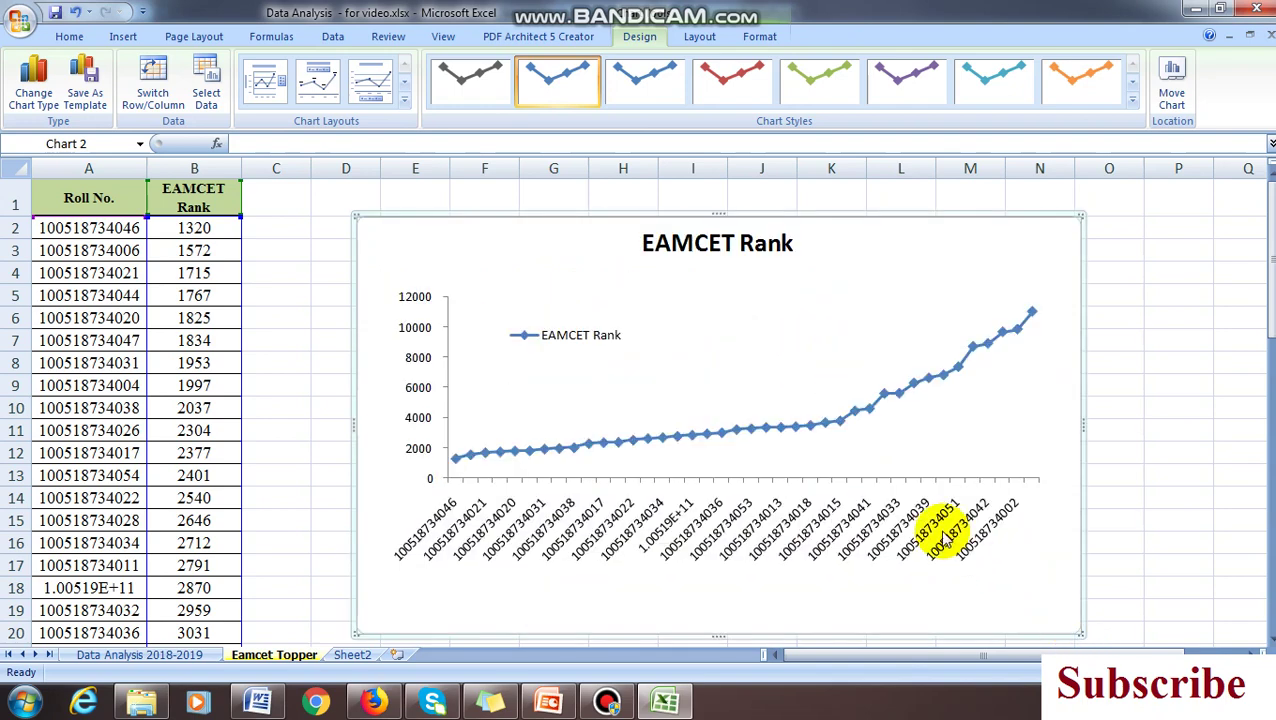
# - Set the orientation of the horizontal axis labels to Rotate Text Up
pyautogui.click(763, 518)
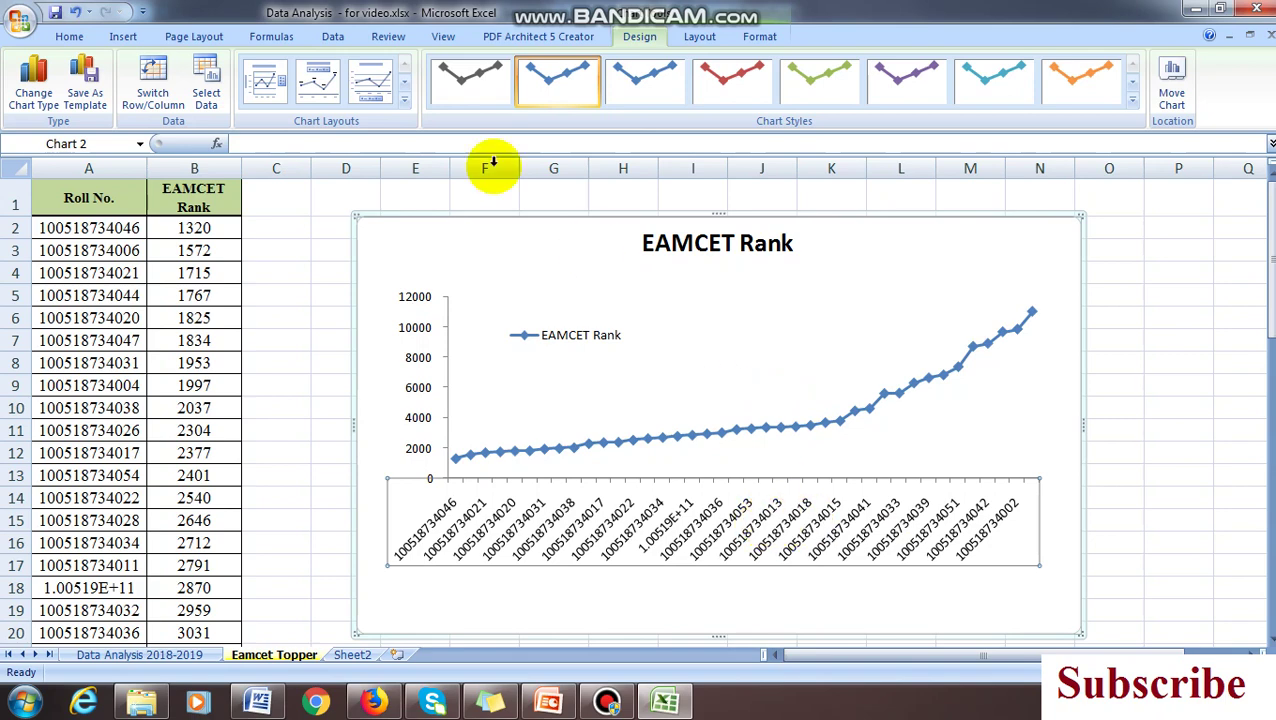
pyautogui.click(70, 37)
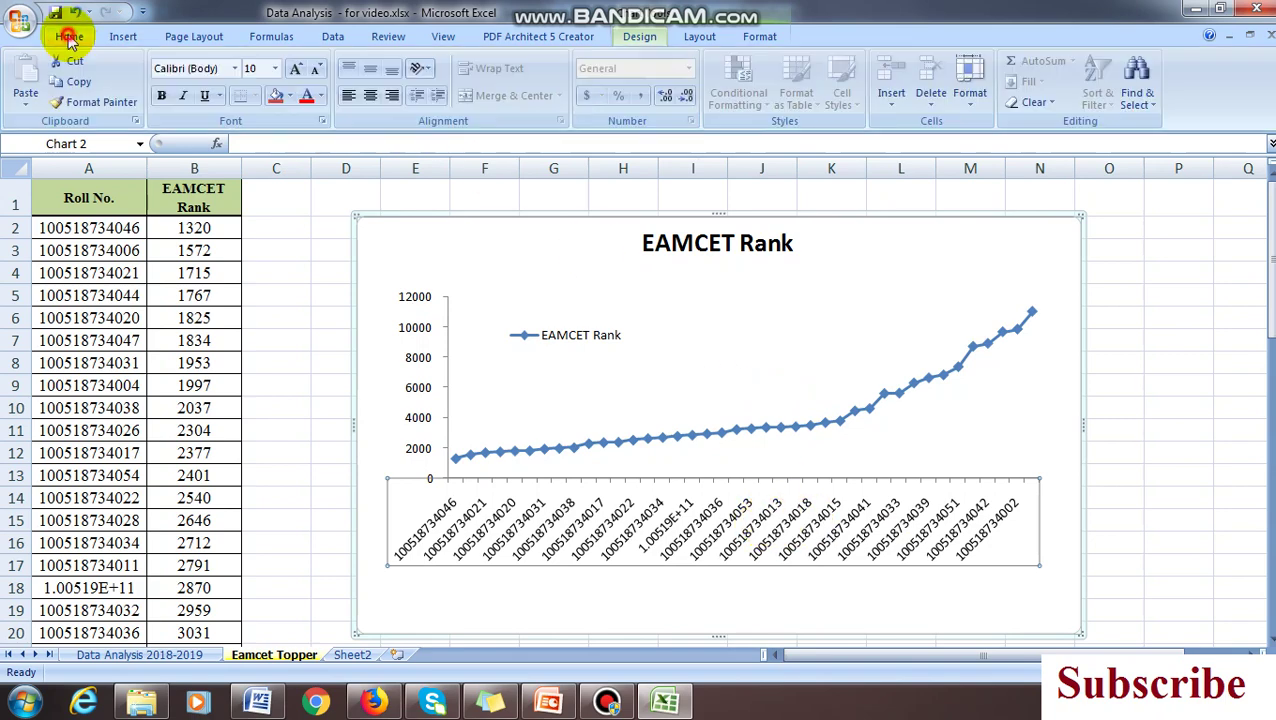
pyautogui.click(419, 68)
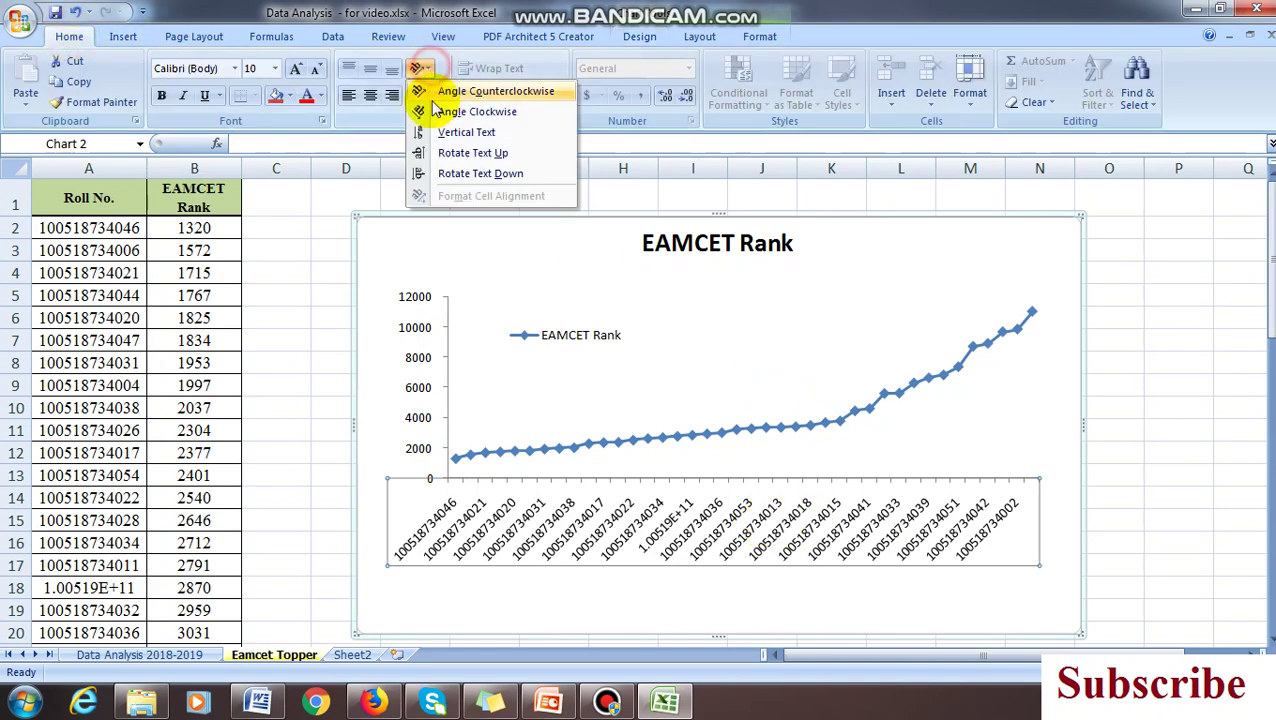
pyautogui.click(441, 155)
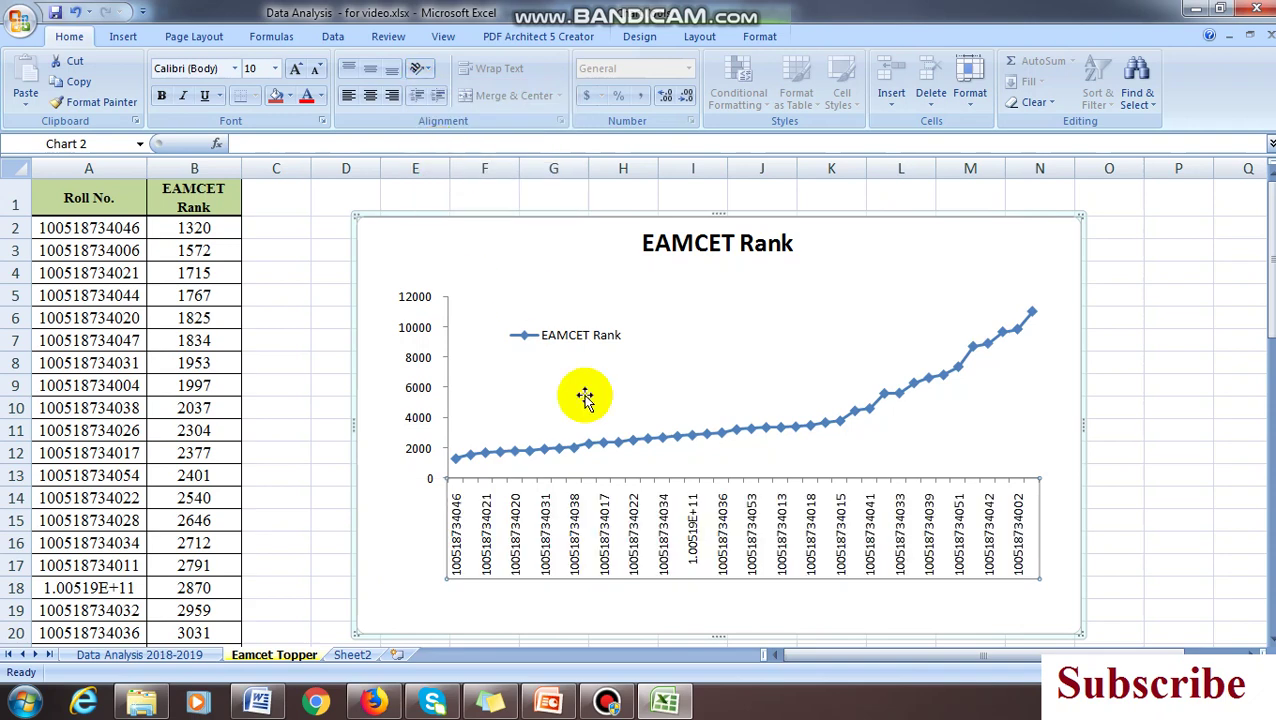
# - Enlarge the line chart's plot area vertically, extending its lower edge toward the chart bottom and its upper edge toward the title
pyautogui.click(754, 460)
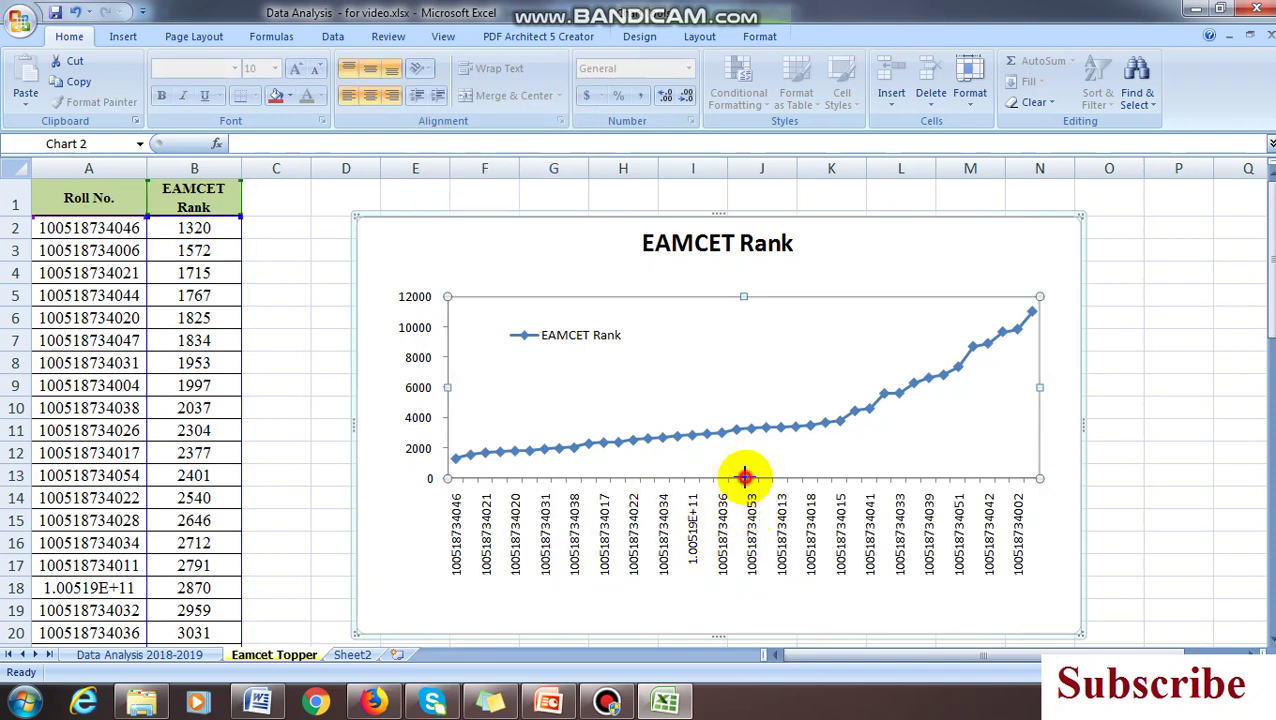
pyautogui.moveTo(744, 478); pyautogui.dragTo(744, 498)
pyautogui.moveTo(742, 290); pyautogui.dragTo(742, 272)
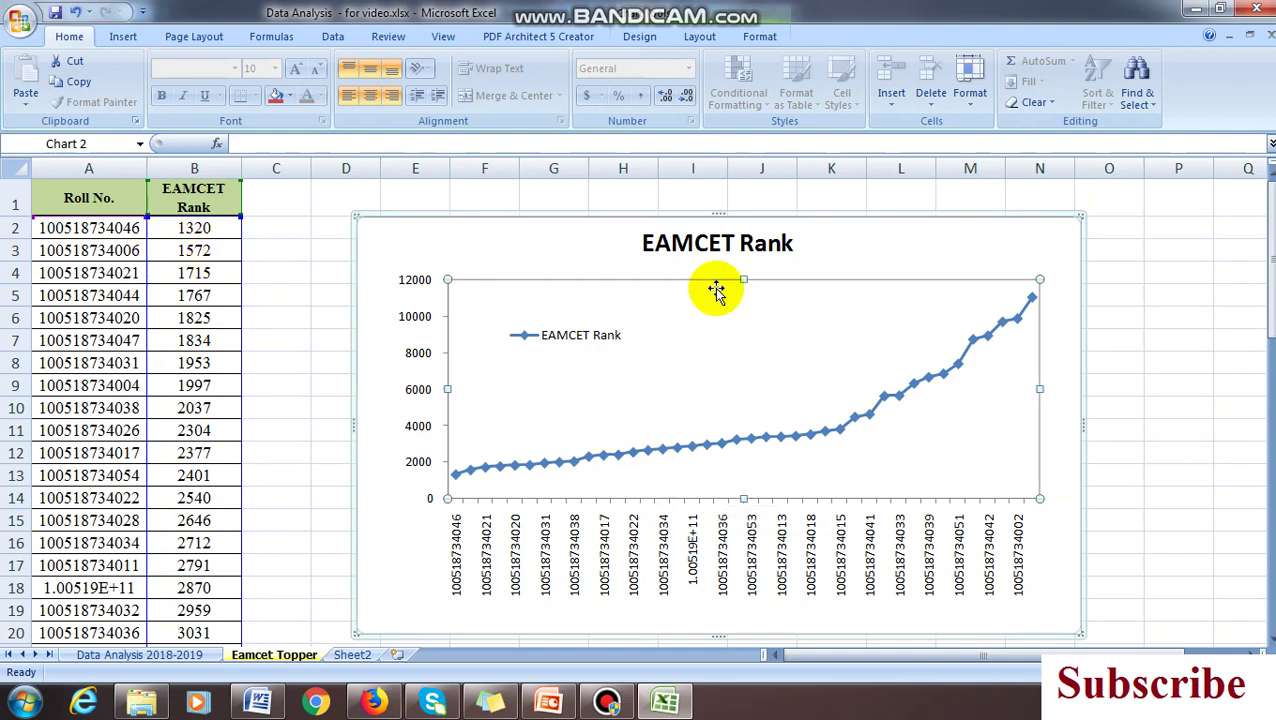
# - Switch to PowerPoint, review the "Plotting the graphs" slide as a full-screen slide show, and end the show
pyautogui.click(552, 700)
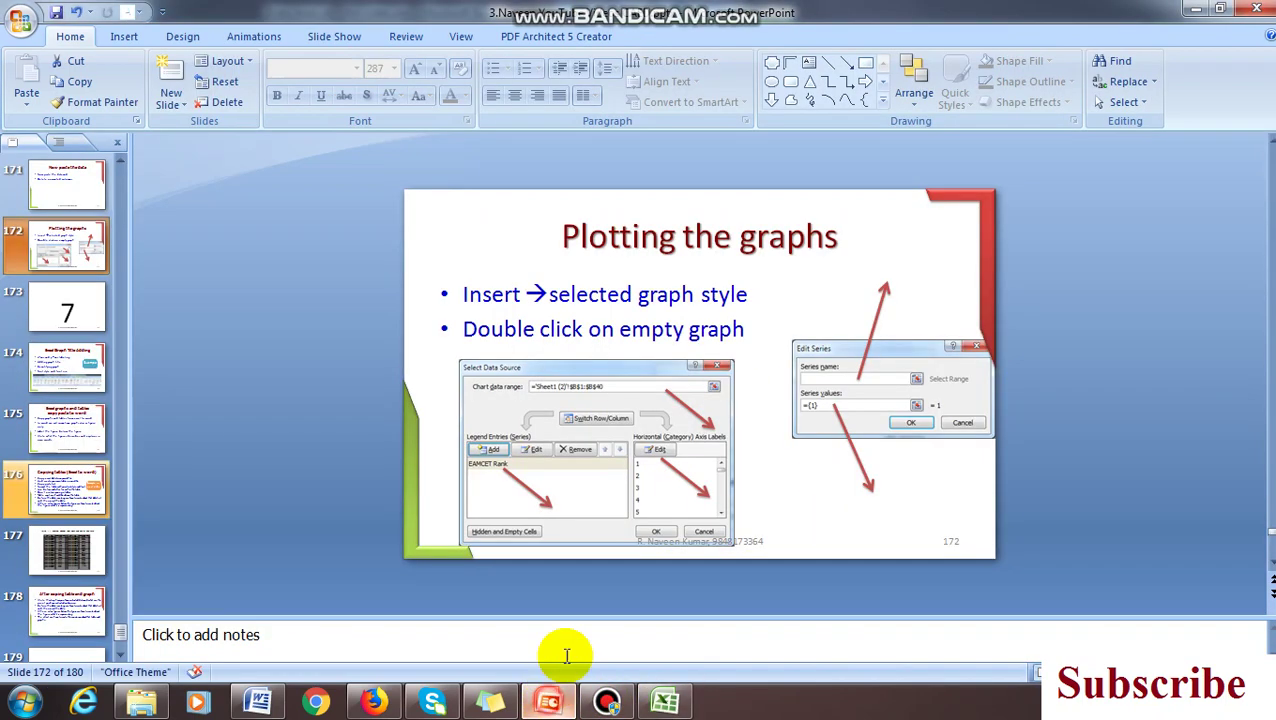
pyautogui.hotkey('shift', 'F5')
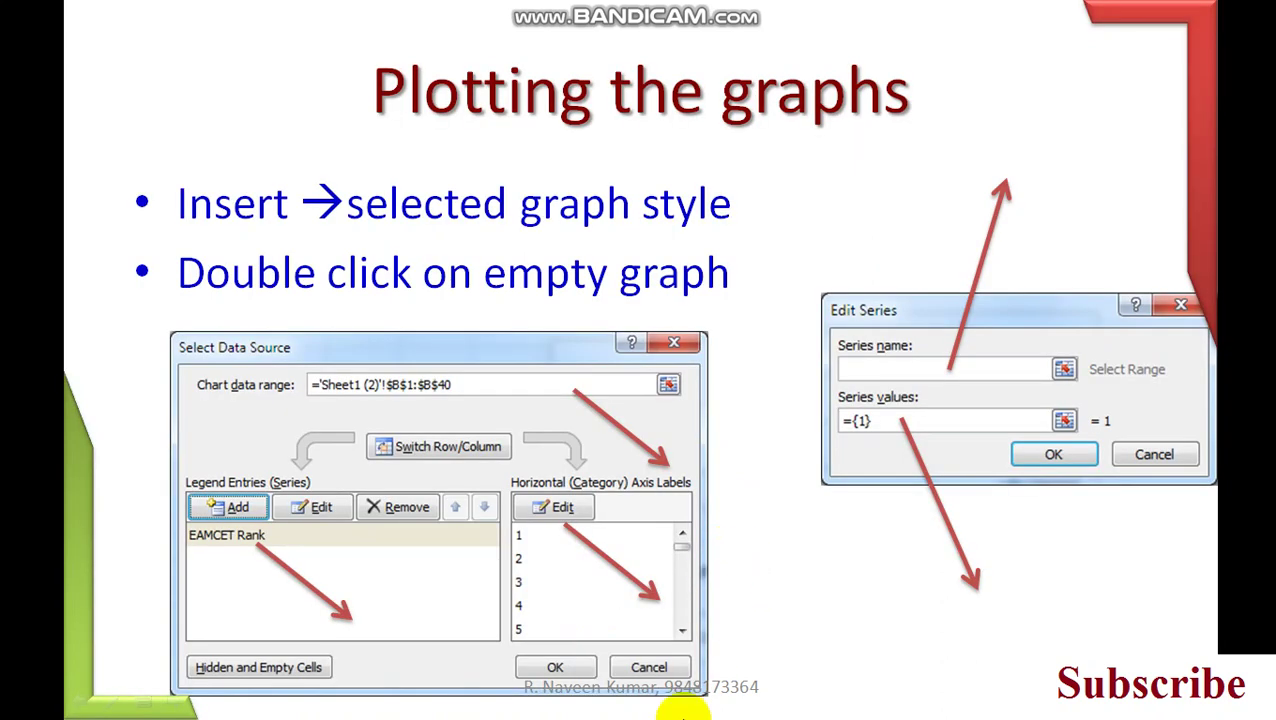
pyautogui.press('Escape')
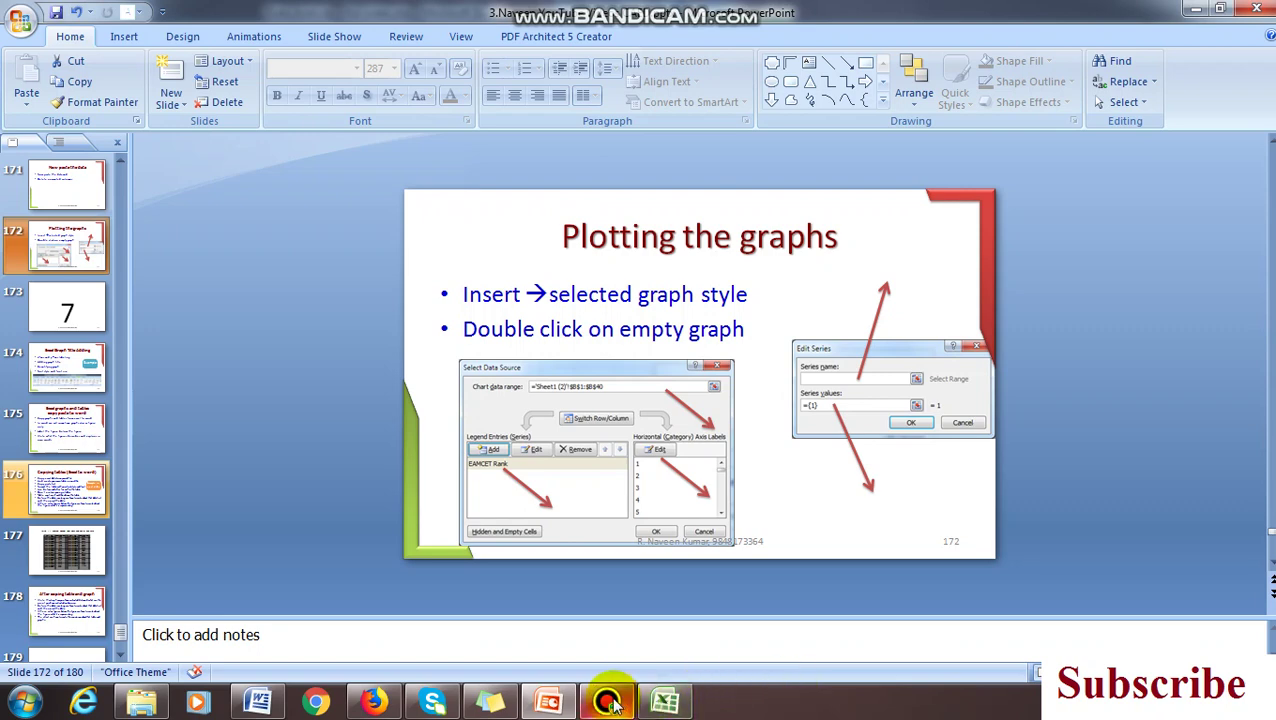
pyautogui.click(608, 703)
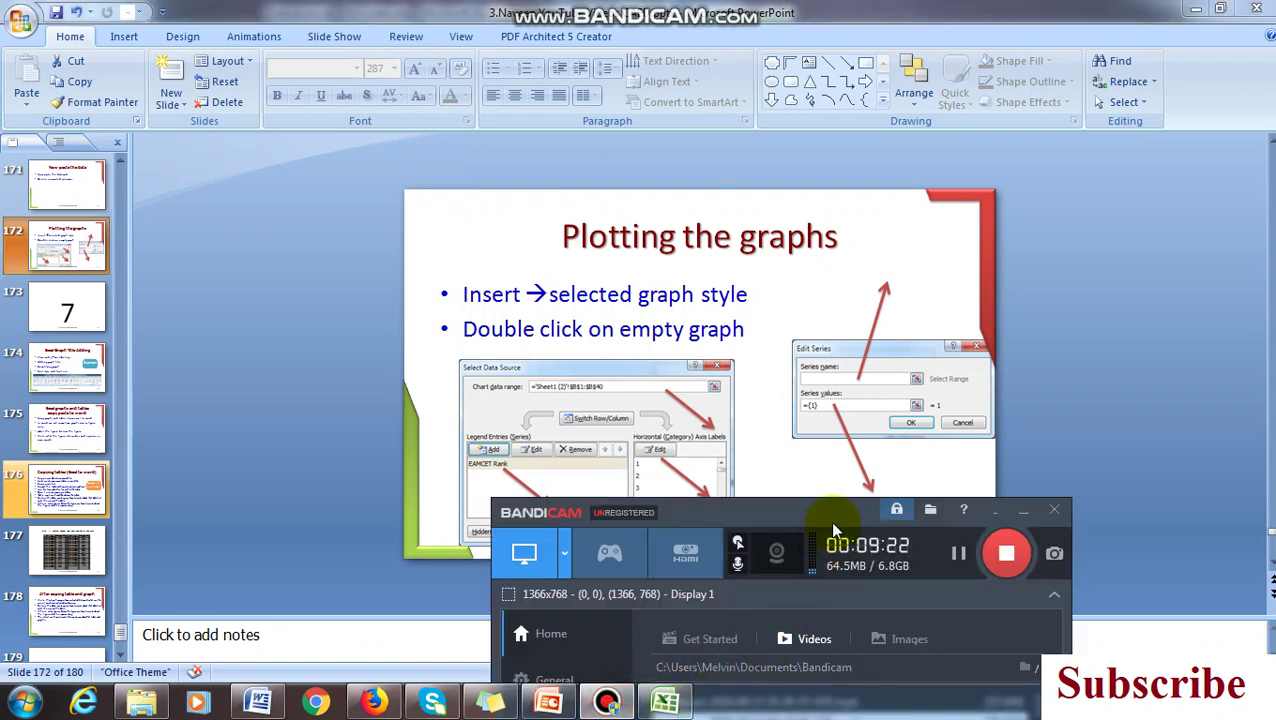
pyautogui.moveTo(835, 530); pyautogui.dragTo(856, 254)
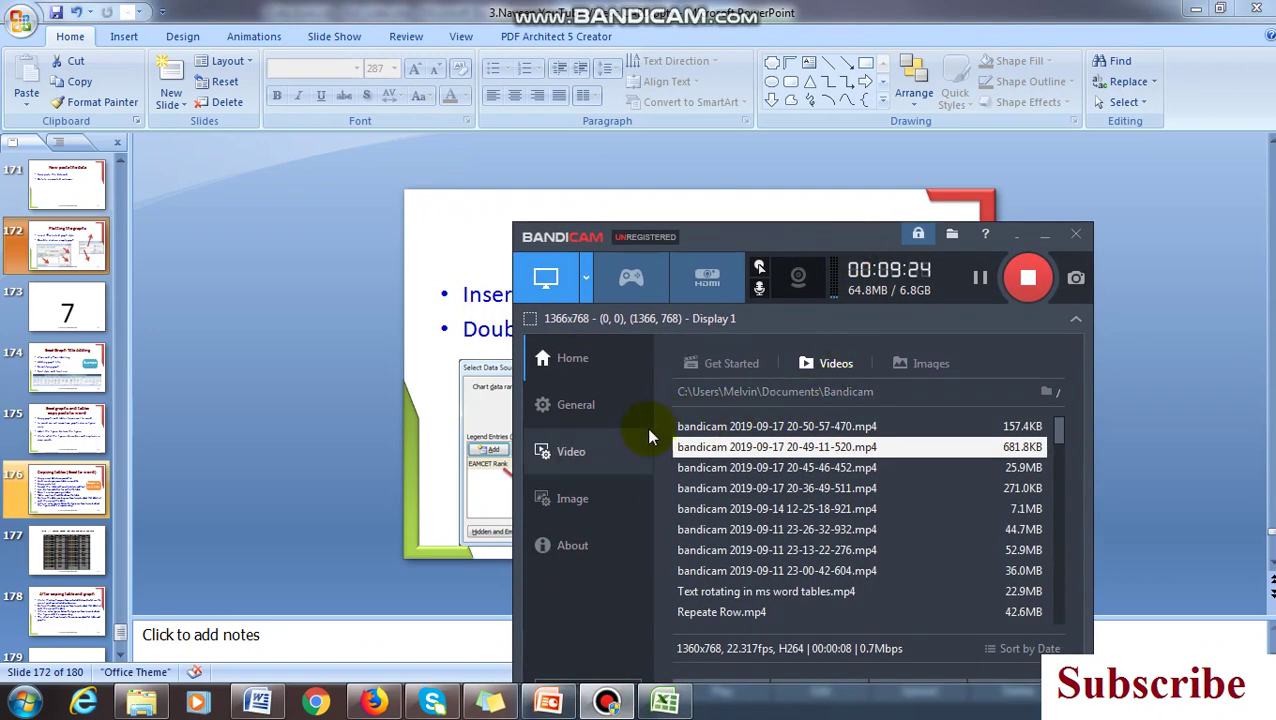